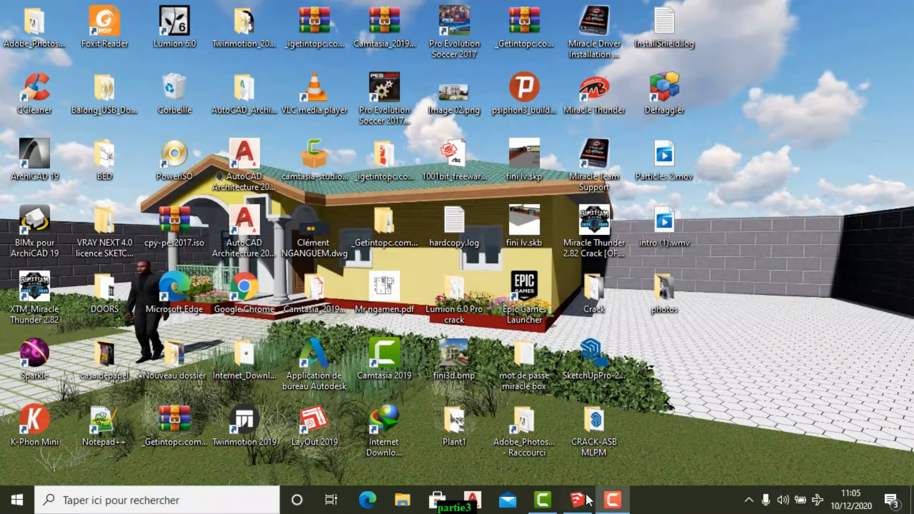
- Switch to SketchUp with the TUTO YOUTUBE.skp model and examine both sets of extruded walls from several sides
{"action": "left_click", "coordinate": [619, 482]}
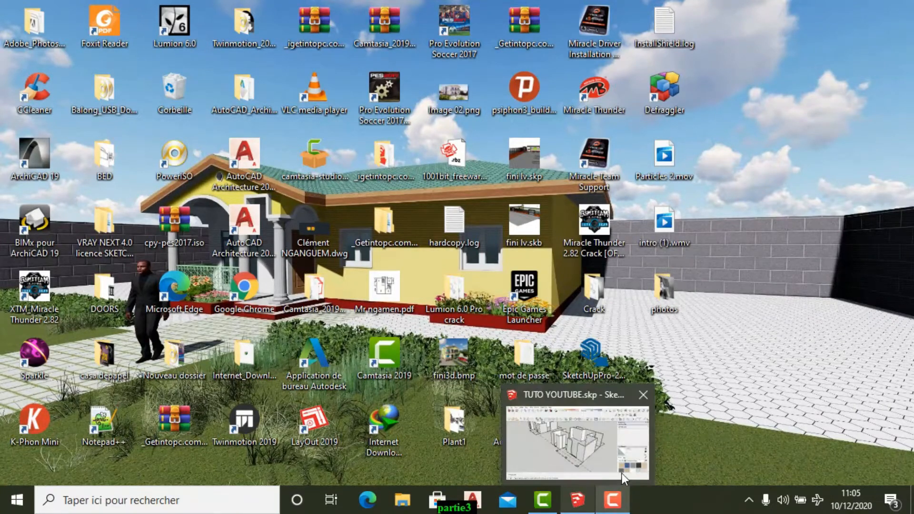
{"action": "left_click", "coordinate": [578, 501]}
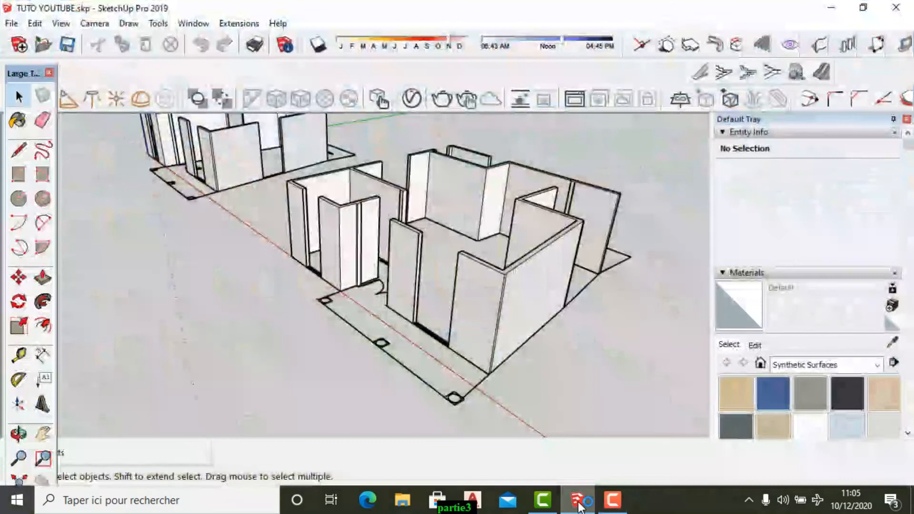
{"action": "scroll", "coordinate": [429, 283], "scroll_direction": "down", "scroll_amount": 3}
{"action": "middle_click_drag", "start_coordinate": [302, 333], "coordinate": [452, 300]}
{"action": "scroll", "coordinate": [456, 290], "scroll_direction": "up", "scroll_amount": 3}
{"action": "scroll", "coordinate": [490, 335], "scroll_direction": "up", "scroll_amount": 3}
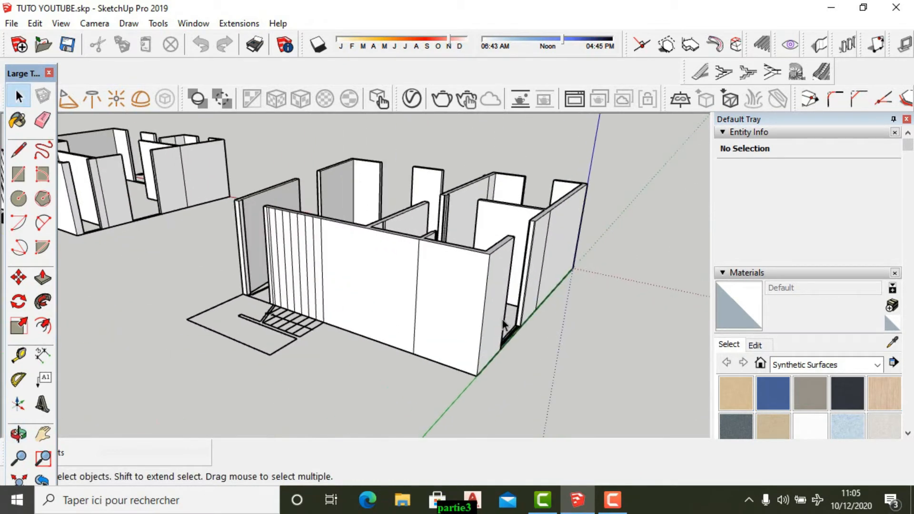
{"action": "middle_click_drag", "start_coordinate": [616, 239], "coordinate": [461, 262]}
{"action": "scroll", "coordinate": [500, 248], "scroll_direction": "down", "scroll_amount": 5}
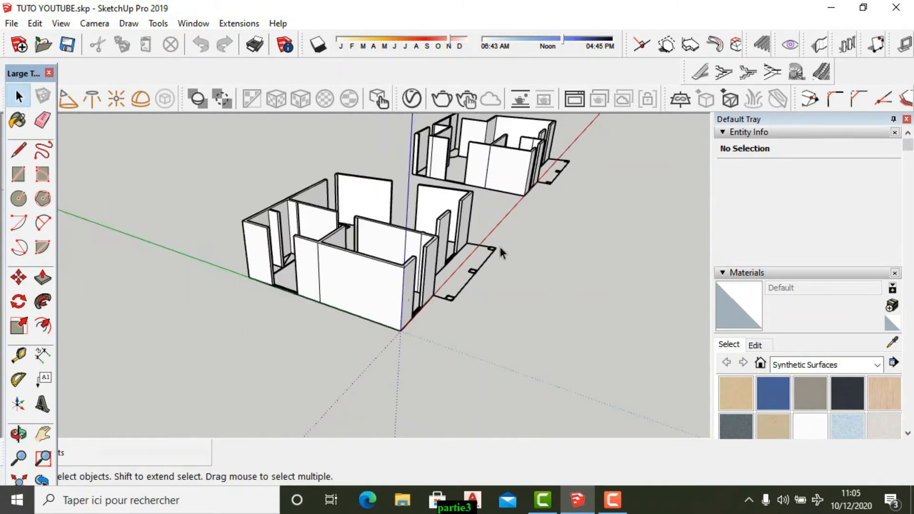
{"action": "middle_click_drag", "start_coordinate": [635, 262], "coordinate": [548, 198]}
{"action": "scroll", "coordinate": [438, 241], "scroll_direction": "down", "scroll_amount": 3}
{"action": "scroll", "coordinate": [615, 250], "scroll_direction": "up", "scroll_amount": 2}
{"action": "scroll", "coordinate": [613, 249], "scroll_direction": "down", "scroll_amount": 2}
{"action": "middle_click_drag", "start_coordinate": [612, 248], "coordinate": [337, 229]}
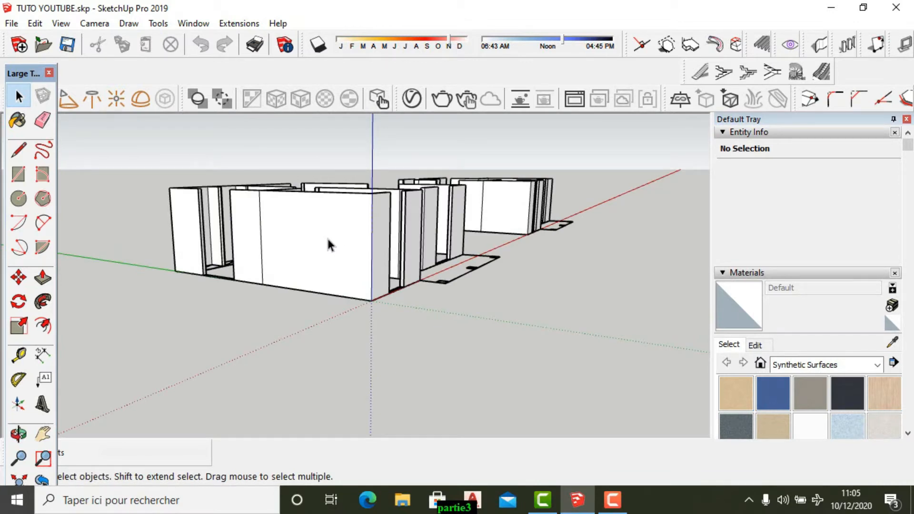
- Select all connected geometry of the building at the origin and make it a group
{"action": "triple_click", "coordinate": [327, 238]}
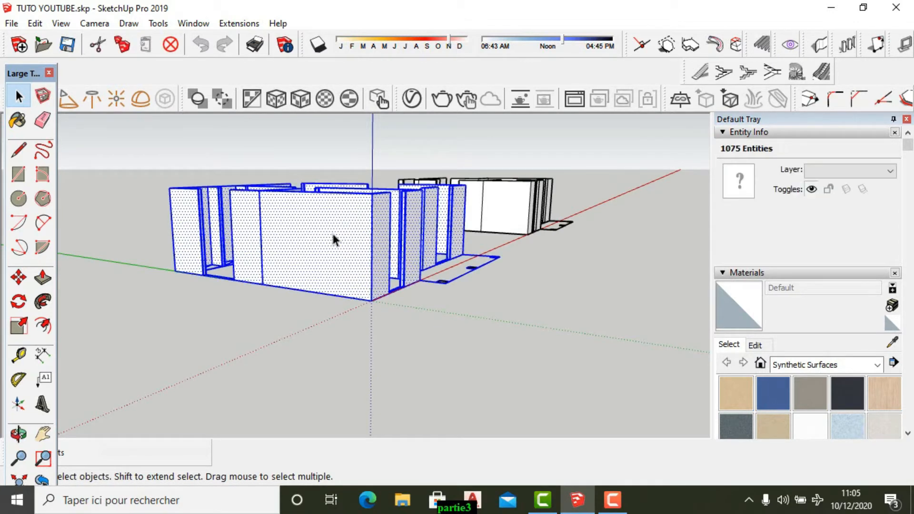
{"action": "right_click", "coordinate": [333, 238]}
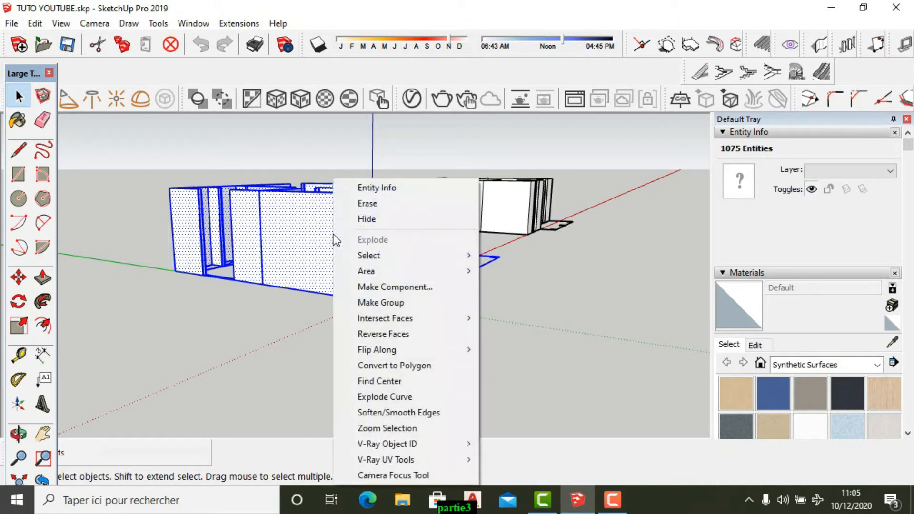
{"action": "left_click", "coordinate": [384, 299]}
- Select all connected geometry of the second building farther along the red axis and make it a group
{"action": "middle_click_drag", "start_coordinate": [419, 224], "coordinate": [239, 238]}
{"action": "scroll", "coordinate": [238, 236], "scroll_direction": "down", "scroll_amount": 3}
{"action": "scroll", "coordinate": [435, 255], "scroll_direction": "up", "scroll_amount": 8}
{"action": "middle_click_drag", "start_coordinate": [393, 253], "coordinate": [407, 192]}
{"action": "scroll", "coordinate": [459, 318], "scroll_direction": "down", "scroll_amount": 3}
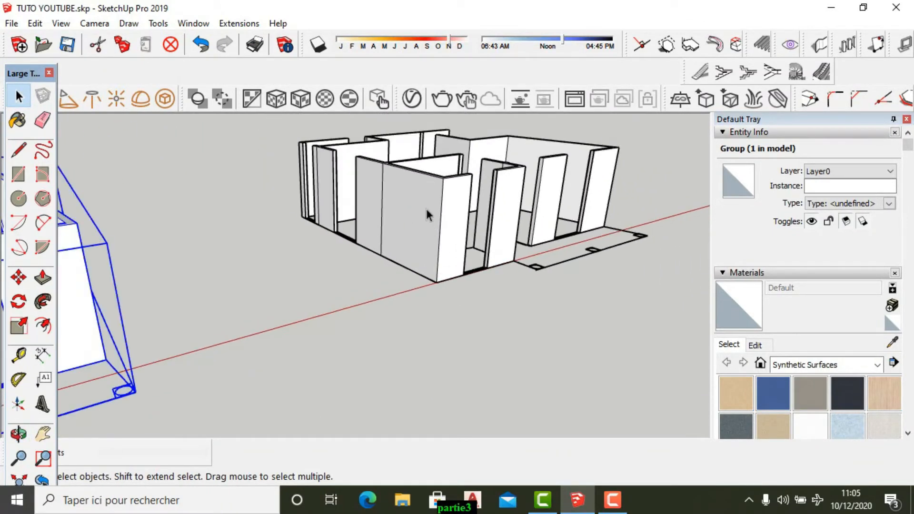
{"action": "left_click", "coordinate": [427, 210]}
{"action": "left_click", "coordinate": [361, 285]}
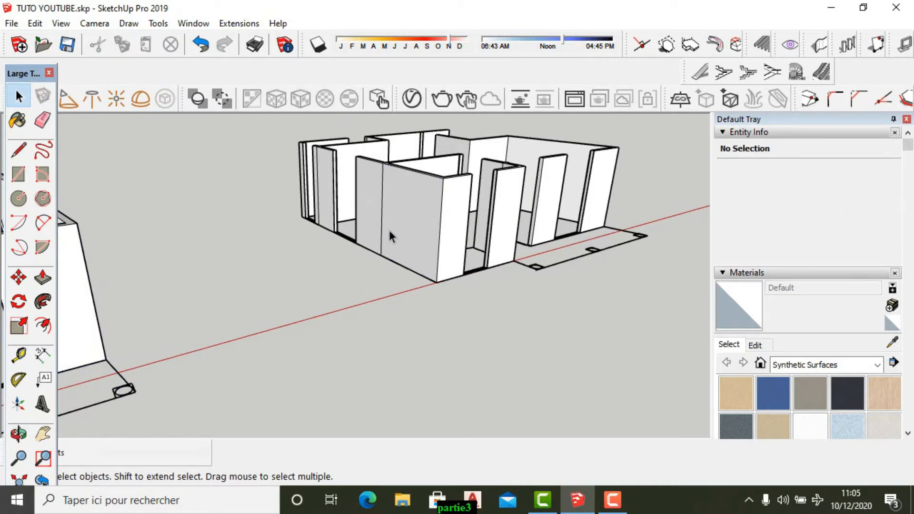
{"action": "triple_click", "coordinate": [390, 230]}
{"action": "right_click", "coordinate": [390, 230]}
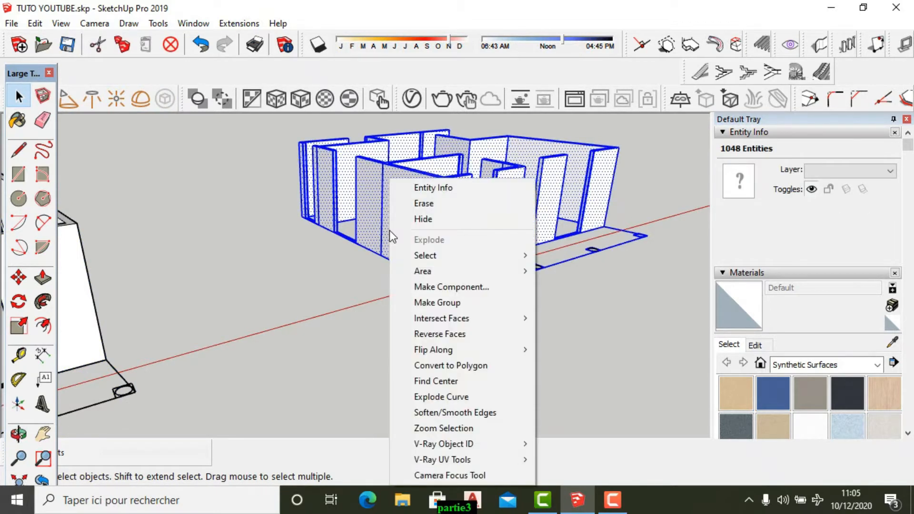
{"action": "left_click", "coordinate": [433, 303]}
- Clear the selection and open the group of the building at the origin for editing
{"action": "scroll", "coordinate": [515, 255], "scroll_direction": "down", "scroll_amount": 2}
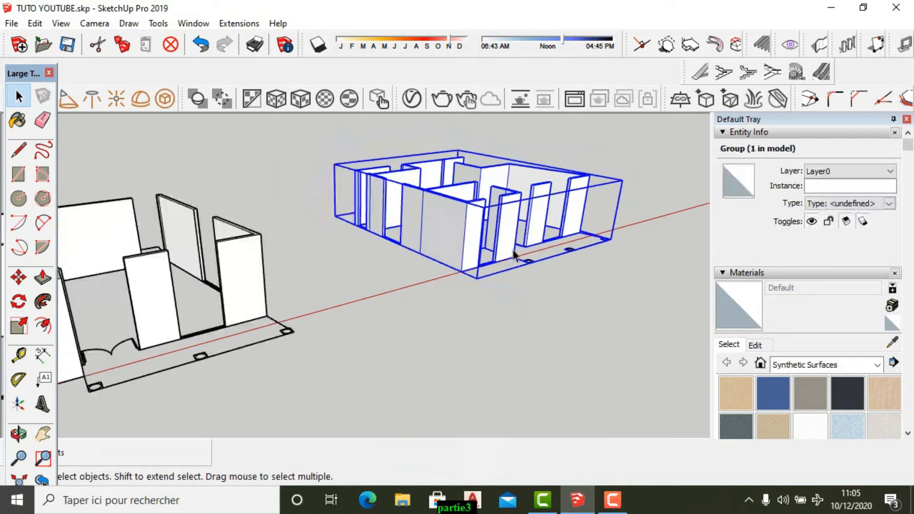
{"action": "scroll", "coordinate": [514, 256], "scroll_direction": "down", "scroll_amount": 3}
{"action": "middle_click_drag", "start_coordinate": [408, 310], "coordinate": [310, 307]}
{"action": "scroll", "coordinate": [296, 309], "scroll_direction": "up", "scroll_amount": 3}
{"action": "left_click", "coordinate": [292, 324]}
{"action": "scroll", "coordinate": [524, 281], "scroll_direction": "down", "scroll_amount": 2}
{"action": "middle_click_drag", "start_coordinate": [552, 261], "coordinate": [380, 304]}
{"action": "scroll", "coordinate": [379, 305], "scroll_direction": "up", "scroll_amount": 4}
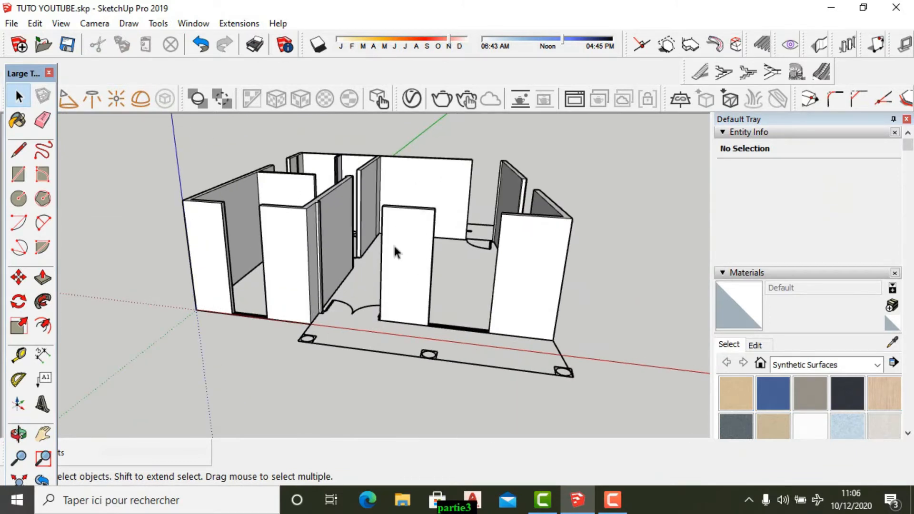
{"action": "double_click", "coordinate": [395, 252]}
- Place a Tape Measure guide 100 cm above the bottom edge of the front wall beside the window opening
{"action": "scroll", "coordinate": [445, 261], "scroll_direction": "up", "scroll_amount": 3}
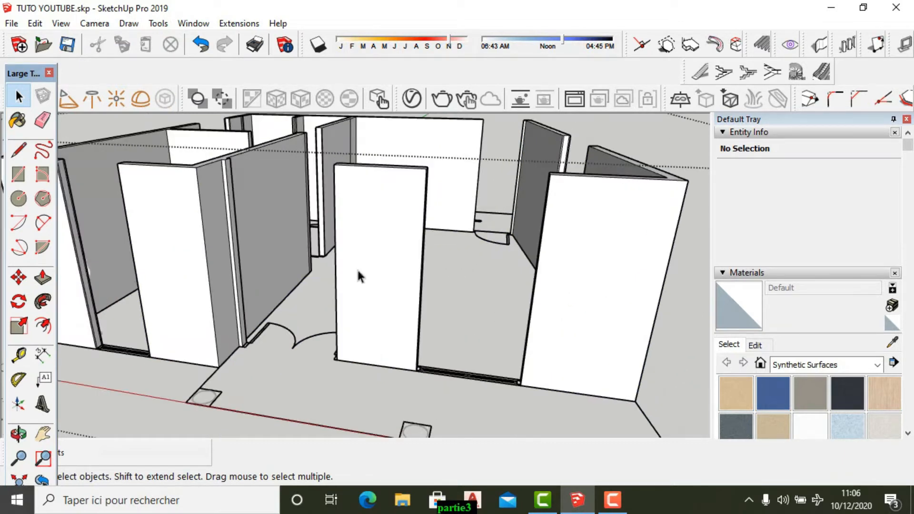
{"action": "left_click", "coordinate": [16, 361]}
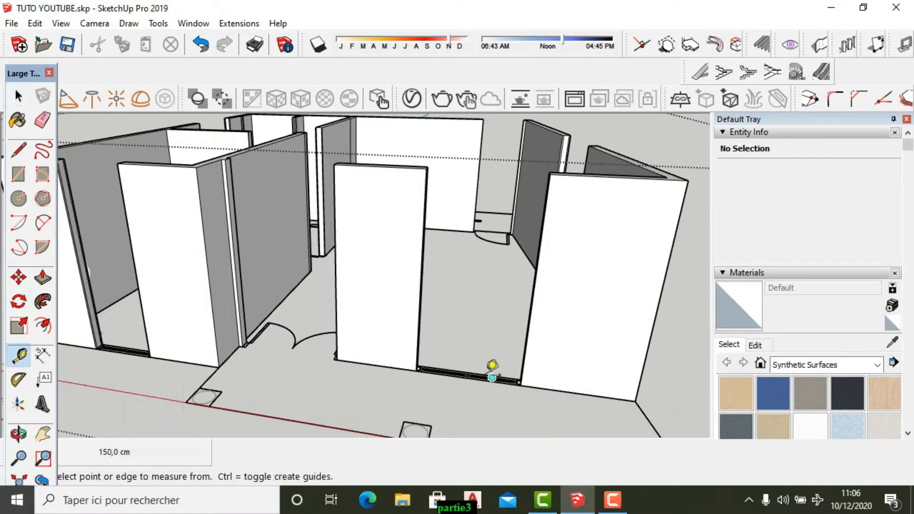
{"action": "scroll", "coordinate": [596, 391], "scroll_direction": "up", "scroll_amount": 3}
{"action": "scroll", "coordinate": [595, 390], "scroll_direction": "up", "scroll_amount": 1}
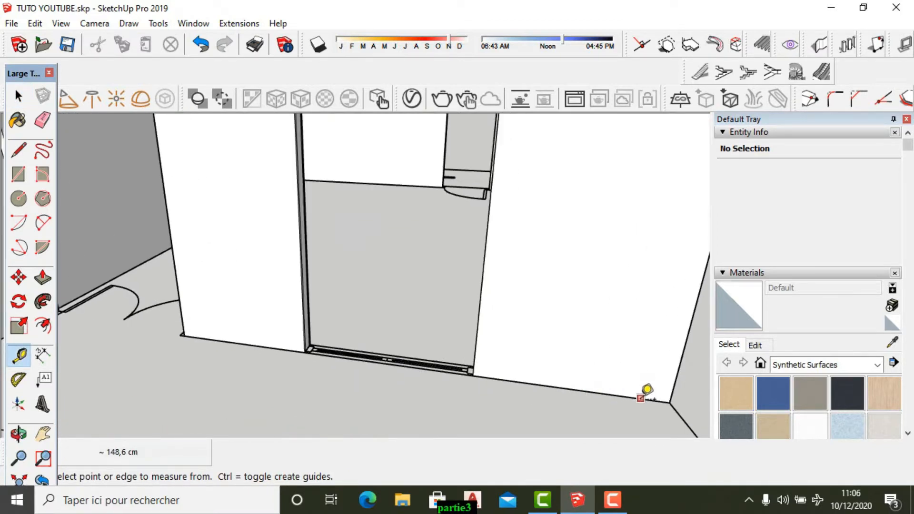
{"action": "scroll", "coordinate": [642, 397], "scroll_direction": "up", "scroll_amount": 2}
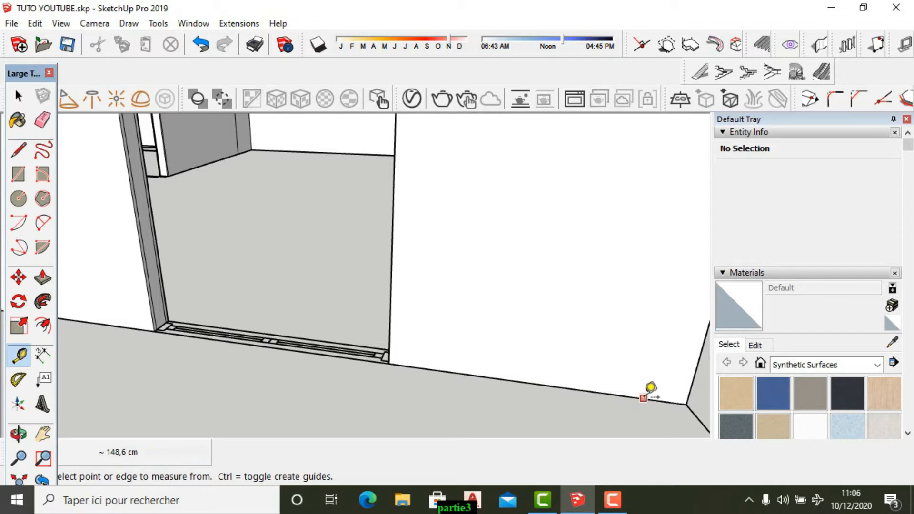
{"action": "left_click", "coordinate": [644, 398]}
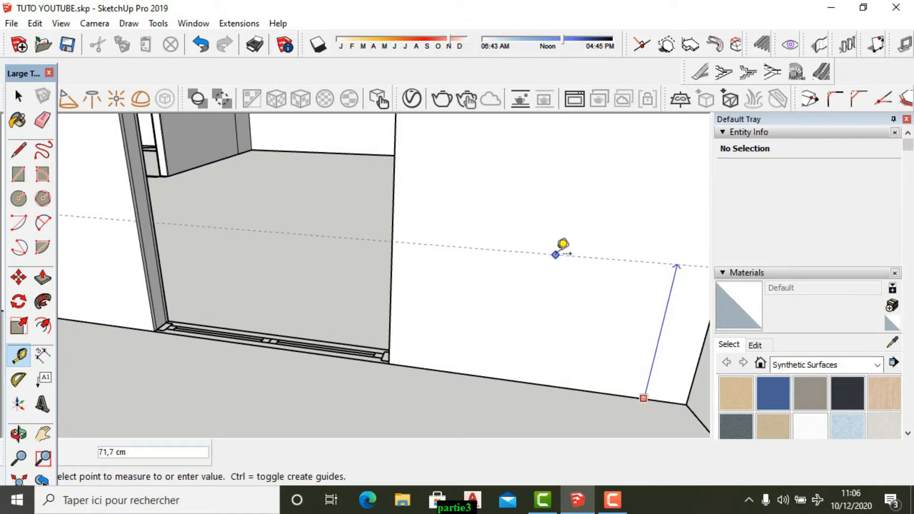
{"action": "left_click", "coordinate": [570, 240]}
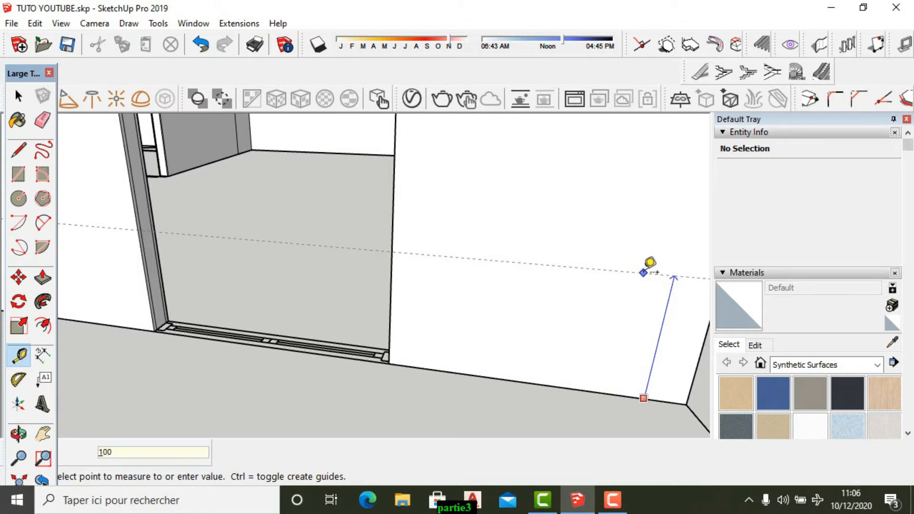
{"action": "key", "text": "Return"}
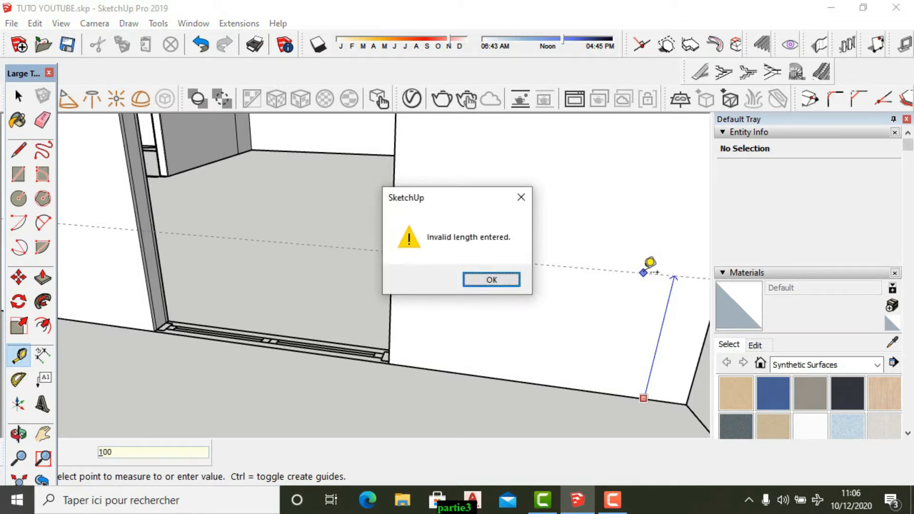
{"action": "left_click", "coordinate": [506, 281]}
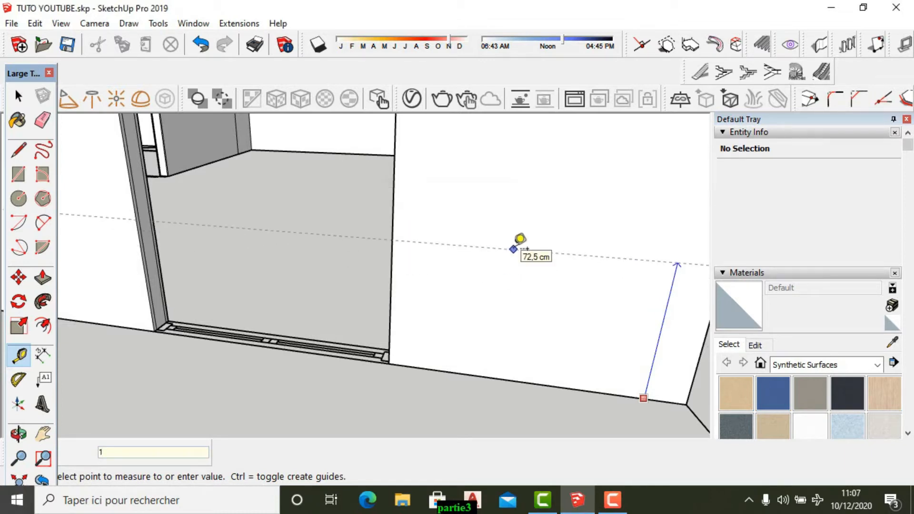
{"action": "key", "text": "Return"}
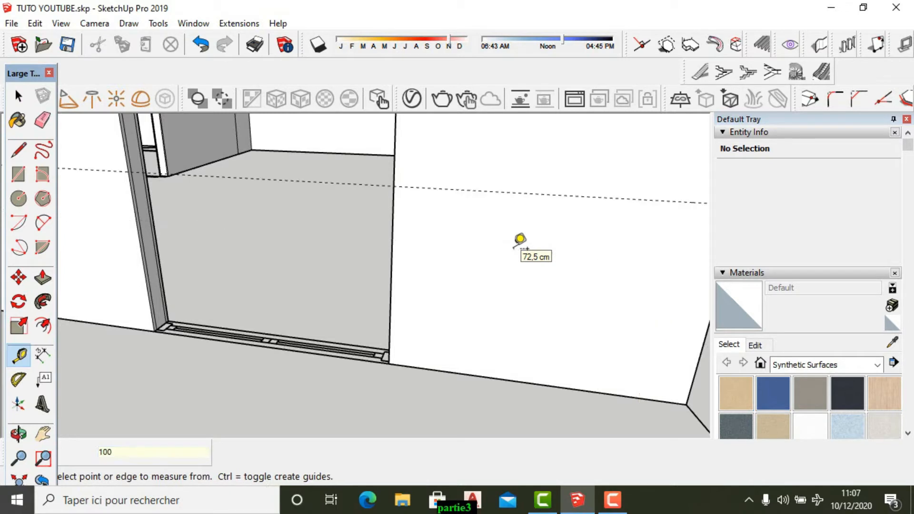
- Place a second horizontal guide 120 cm above the first one on the same front wall
{"action": "middle_click_drag", "start_coordinate": [539, 275], "coordinate": [410, 282]}
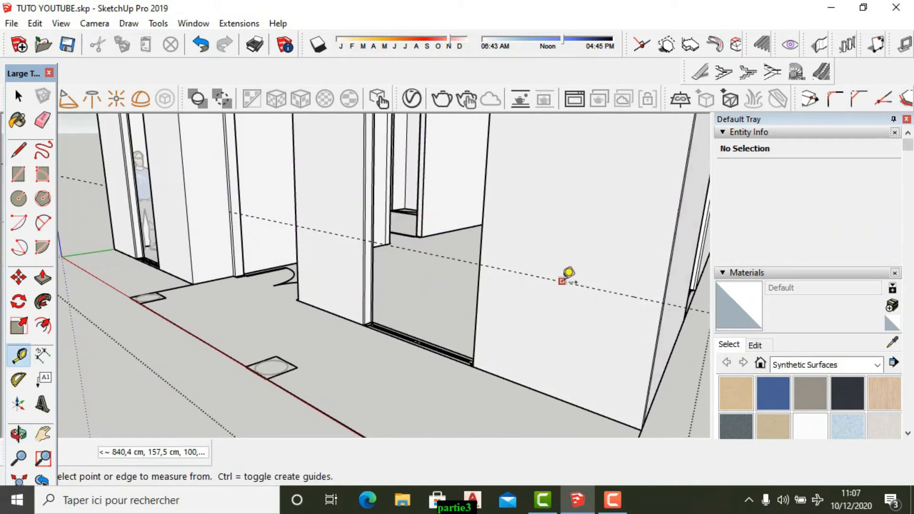
{"action": "left_click", "coordinate": [563, 281]}
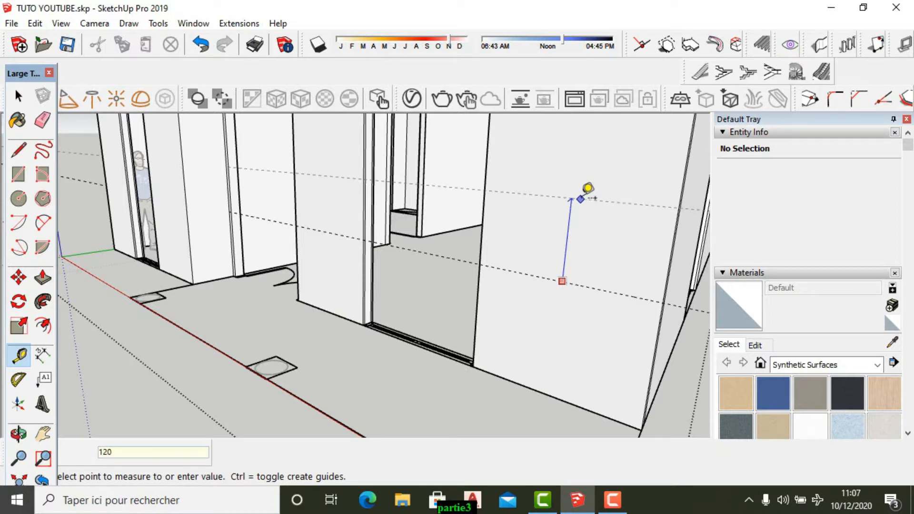
{"action": "key", "text": "Return"}
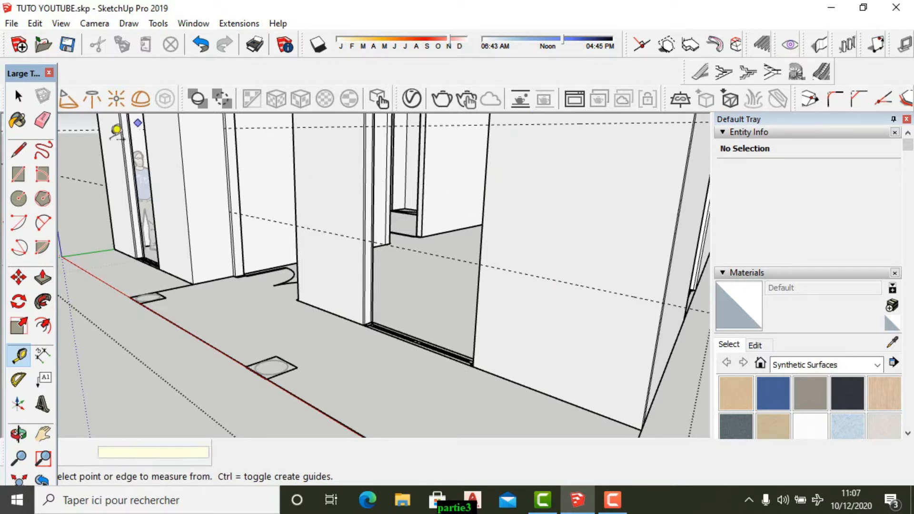
- Draw a 15 cm line across the window jamb at the height of each of the two guides
{"action": "left_click", "coordinate": [14, 150]}
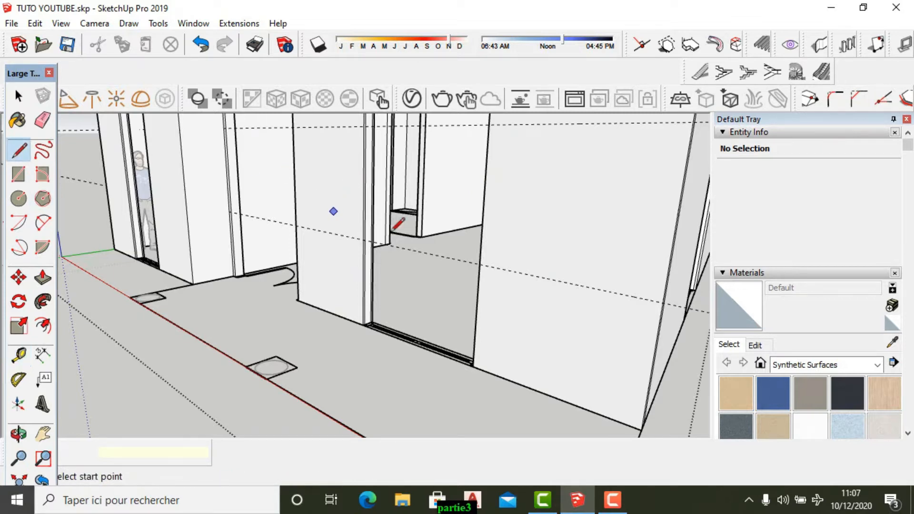
{"action": "scroll", "coordinate": [317, 196], "scroll_direction": "up", "scroll_amount": 3}
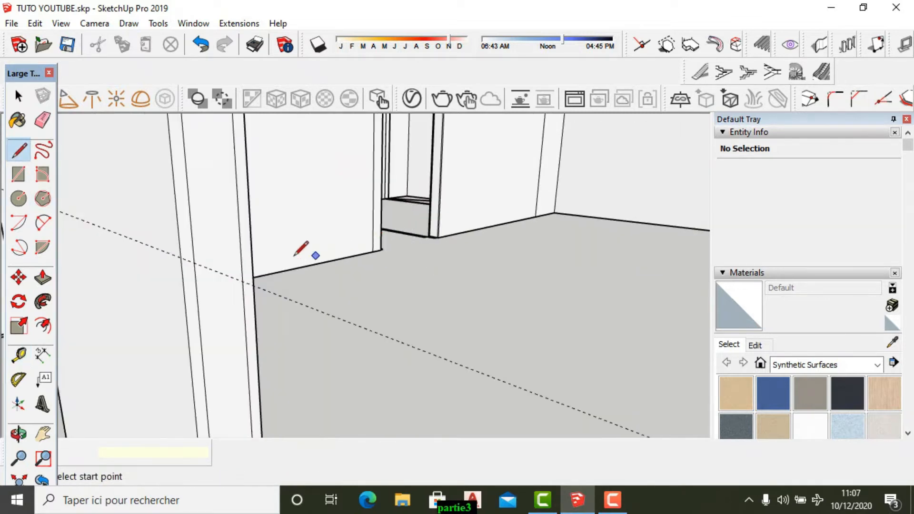
{"action": "left_click", "coordinate": [180, 257]}
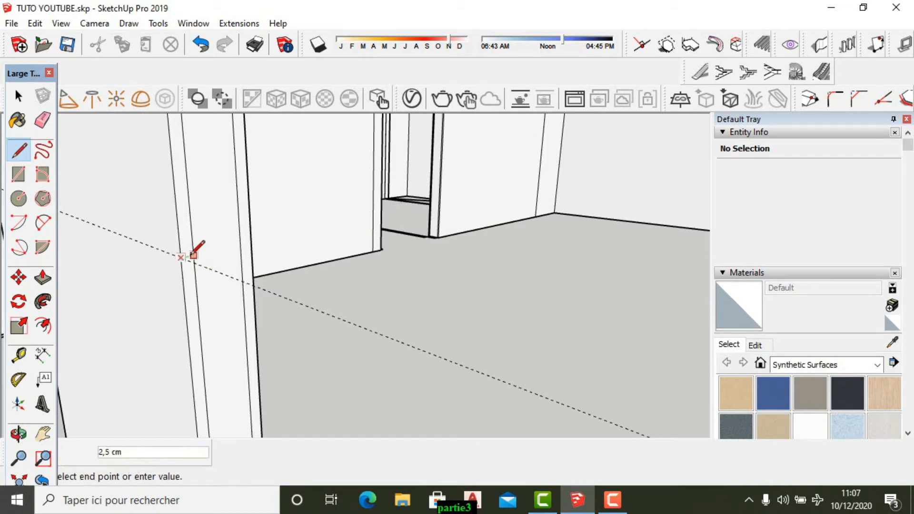
{"action": "left_click", "coordinate": [252, 246]}
{"action": "scroll", "coordinate": [177, 327], "scroll_direction": "up", "scroll_amount": 5}
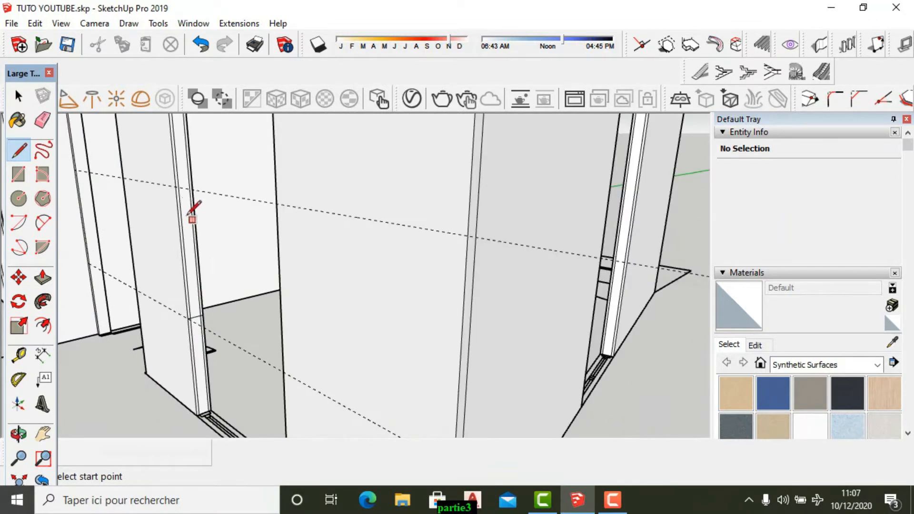
{"action": "scroll", "coordinate": [195, 227], "scroll_direction": "down", "scroll_amount": 5}
{"action": "left_click", "coordinate": [187, 199]}
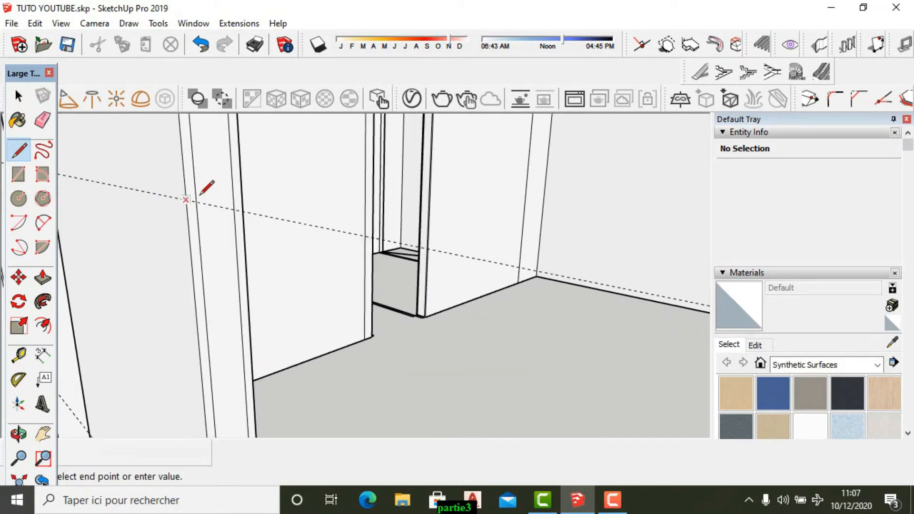
{"action": "scroll", "coordinate": [242, 195], "scroll_direction": "up", "scroll_amount": 2}
{"action": "left_click", "coordinate": [242, 196]}
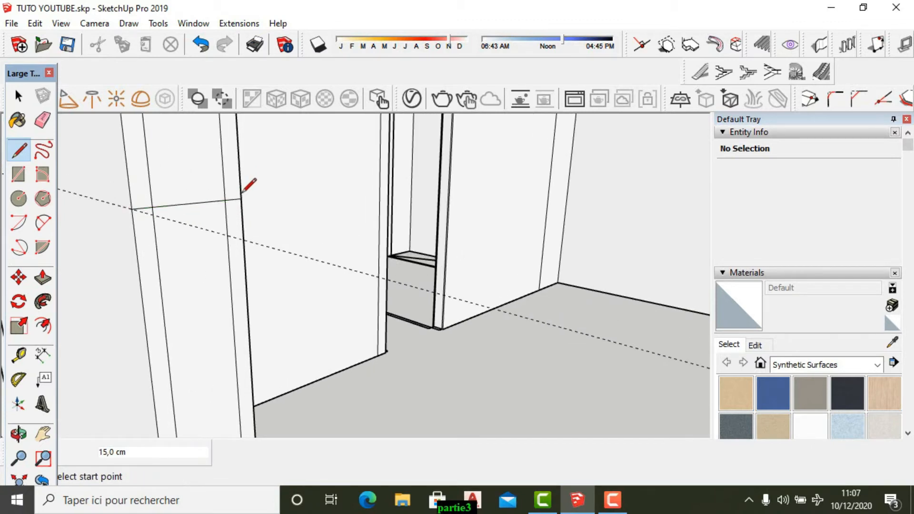
- Erase the surplus vertical edges on the window jamb above the upper line and below the lower line
{"action": "scroll", "coordinate": [349, 202], "scroll_direction": "down", "scroll_amount": 6}
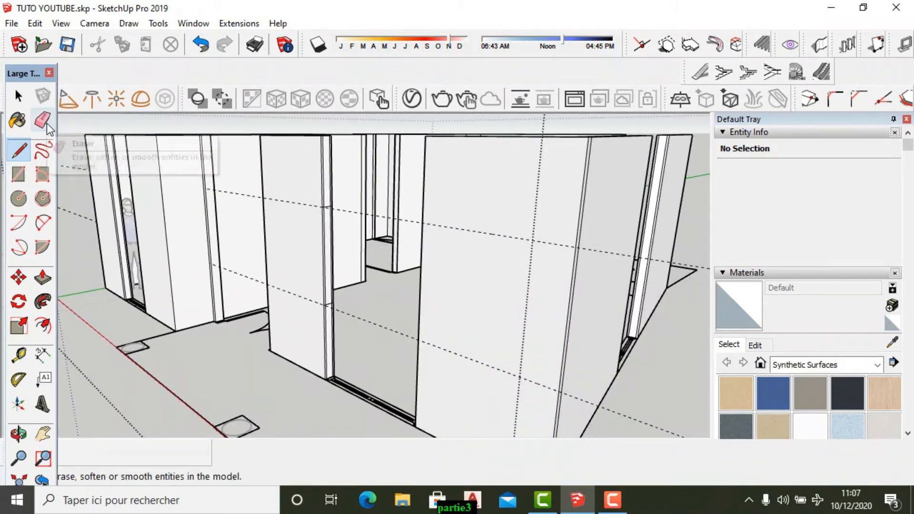
{"action": "left_click", "coordinate": [43, 121]}
{"action": "scroll", "coordinate": [302, 217], "scroll_direction": "up", "scroll_amount": 5}
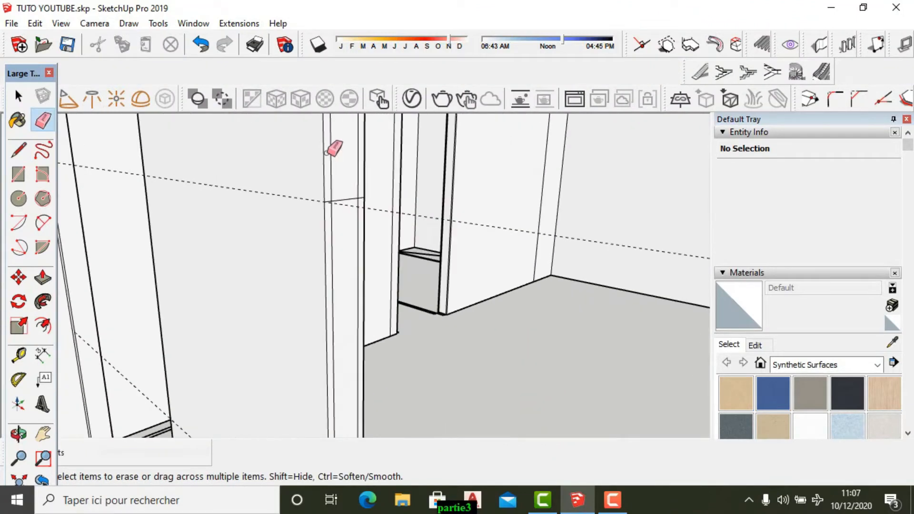
{"action": "left_click", "coordinate": [330, 149]}
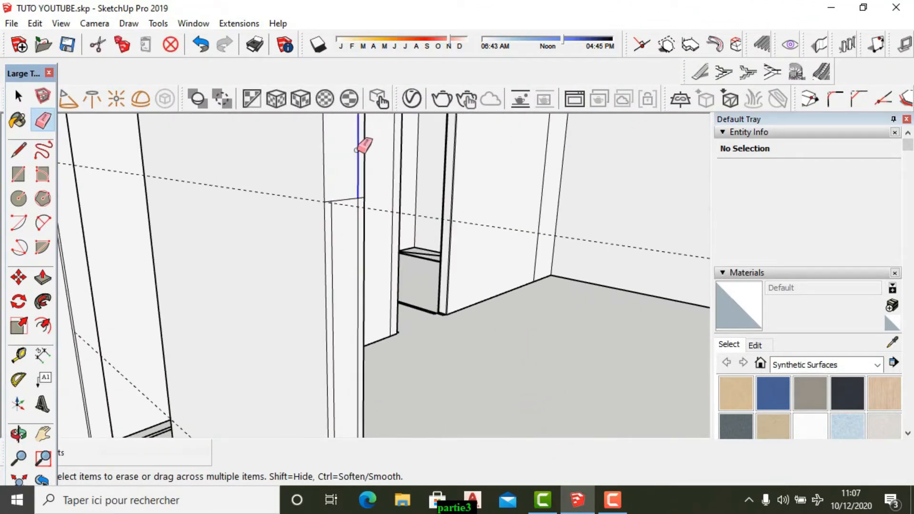
{"action": "scroll", "coordinate": [317, 153], "scroll_direction": "down", "scroll_amount": 3}
{"action": "scroll", "coordinate": [326, 351], "scroll_direction": "up", "scroll_amount": 3}
{"action": "mouse_move", "coordinate": [323, 351]}
{"action": "left_mouse_down"}
{"action": "mouse_move", "coordinate": [321, 340]}
{"action": "mouse_move", "coordinate": [344, 323]}
{"action": "left_mouse_up"}
{"action": "left_click", "coordinate": [347, 317]}
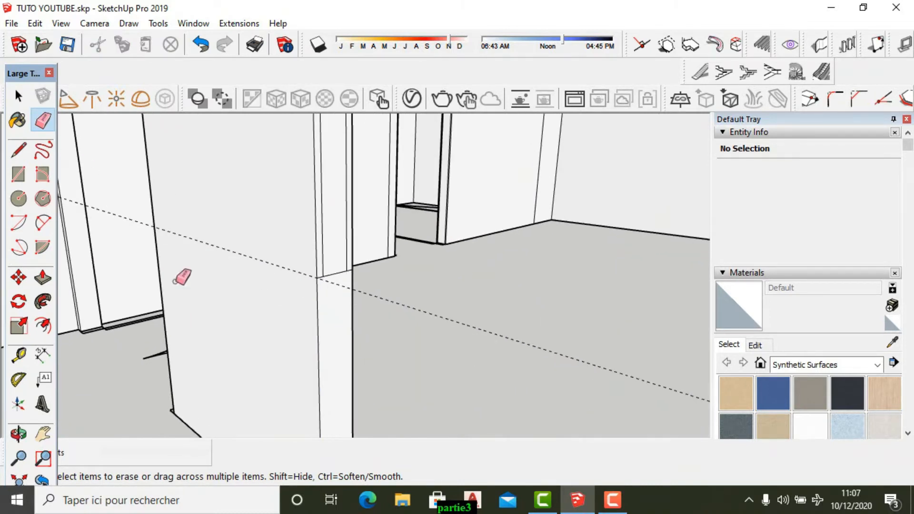
- Push/Pull the jamb face below the lower line 150 cm across the window opening to close the sill wall
{"action": "left_click", "coordinate": [37, 281]}
{"action": "scroll", "coordinate": [226, 271], "scroll_direction": "down", "scroll_amount": 4}
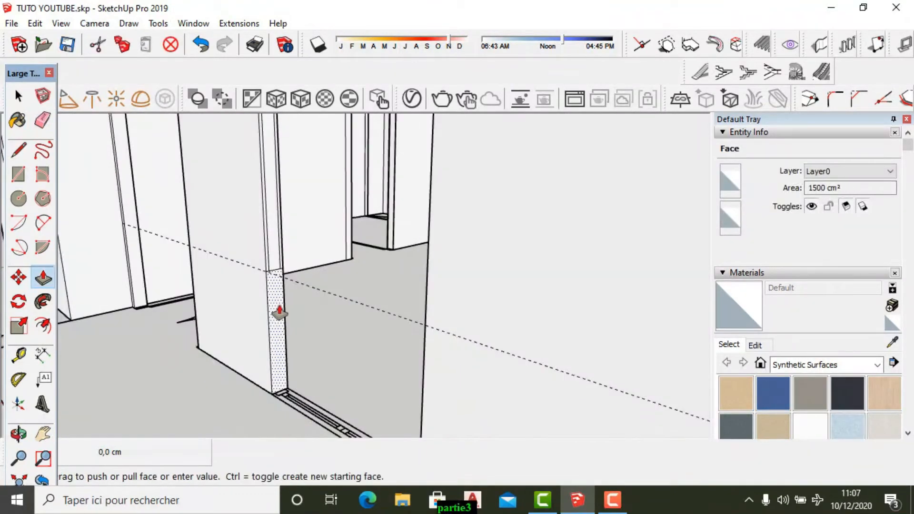
{"action": "left_click", "coordinate": [280, 312]}
{"action": "scroll", "coordinate": [292, 310], "scroll_direction": "down", "scroll_amount": 3}
{"action": "scroll", "coordinate": [351, 343], "scroll_direction": "up", "scroll_amount": 3}
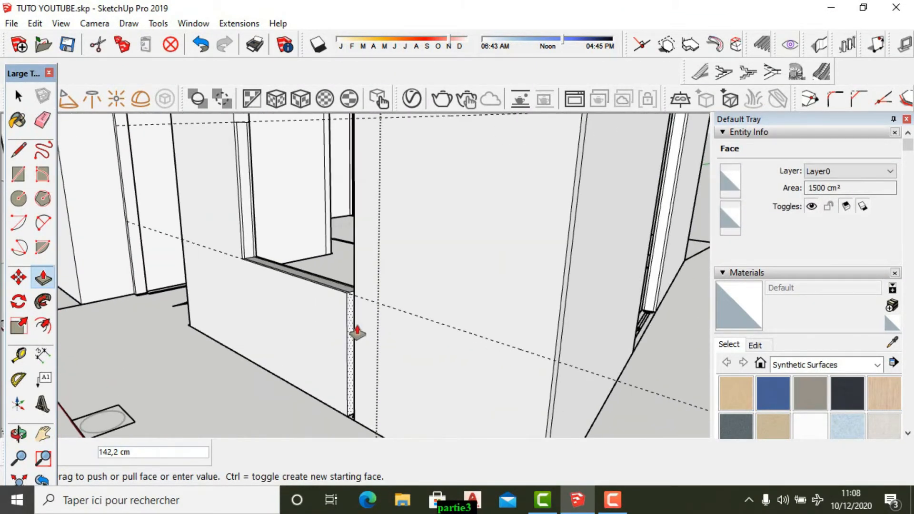
{"action": "left_click", "coordinate": [356, 312]}
{"action": "scroll", "coordinate": [329, 371], "scroll_direction": "down", "scroll_amount": 4}
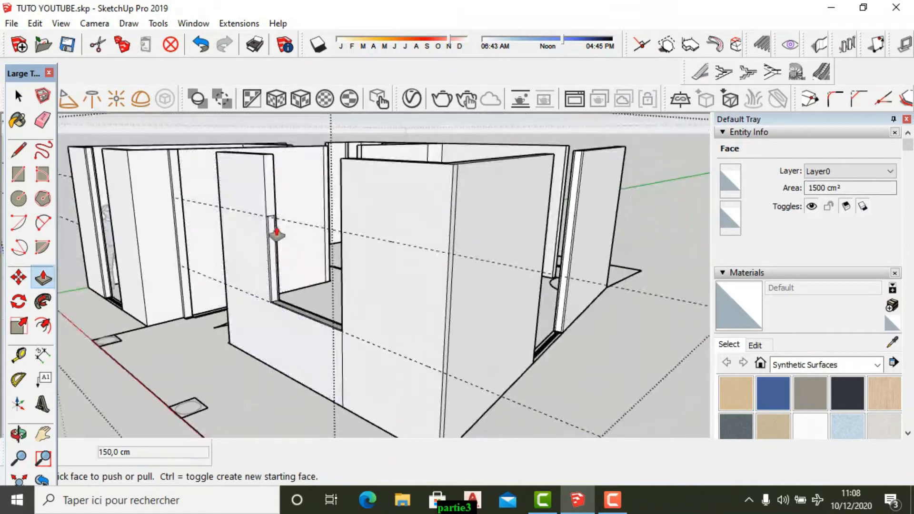
- Push/Pull the jamb face above the upper line 150 cm across to the opposite side of the window opening
{"action": "scroll", "coordinate": [276, 233], "scroll_direction": "up", "scroll_amount": 3}
{"action": "left_click", "coordinate": [263, 198]}
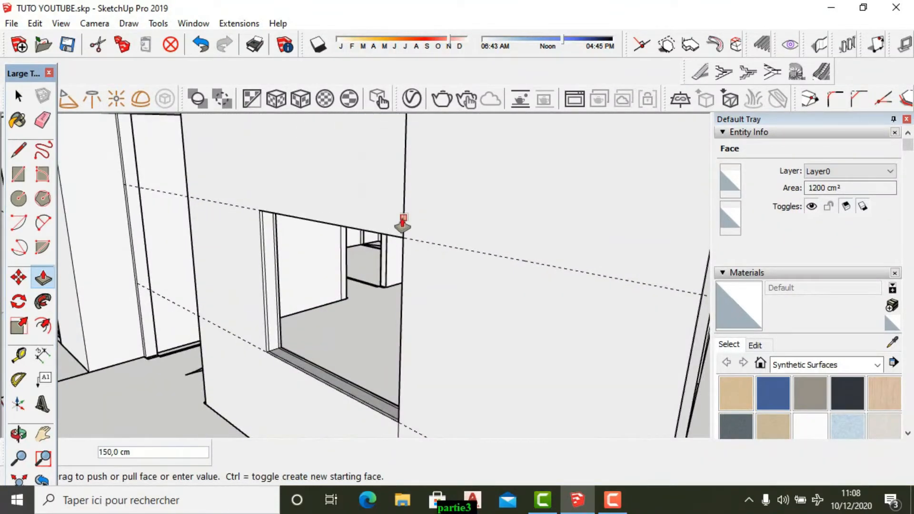
{"action": "left_click", "coordinate": [403, 223]}
{"action": "scroll", "coordinate": [229, 229], "scroll_direction": "down", "scroll_amount": 4}
{"action": "scroll", "coordinate": [204, 294], "scroll_direction": "up", "scroll_amount": 3}
- Draw a 15 cm line across the front door opening's jamb at the height of the upper guide
{"action": "middle_click_drag", "start_coordinate": [245, 303], "coordinate": [433, 297]}
{"action": "scroll", "coordinate": [437, 294], "scroll_direction": "down", "scroll_amount": 5}
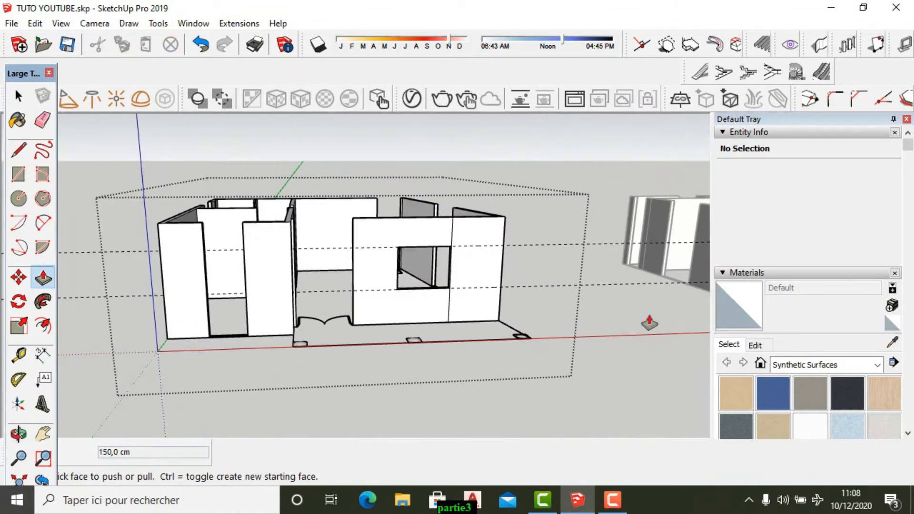
{"action": "scroll", "coordinate": [472, 303], "scroll_direction": "up", "scroll_amount": 3}
{"action": "middle_click_drag", "start_coordinate": [394, 319], "coordinate": [206, 290]}
{"action": "scroll", "coordinate": [473, 279], "scroll_direction": "down", "scroll_amount": 4}
{"action": "scroll", "coordinate": [343, 248], "scroll_direction": "up", "scroll_amount": 2}
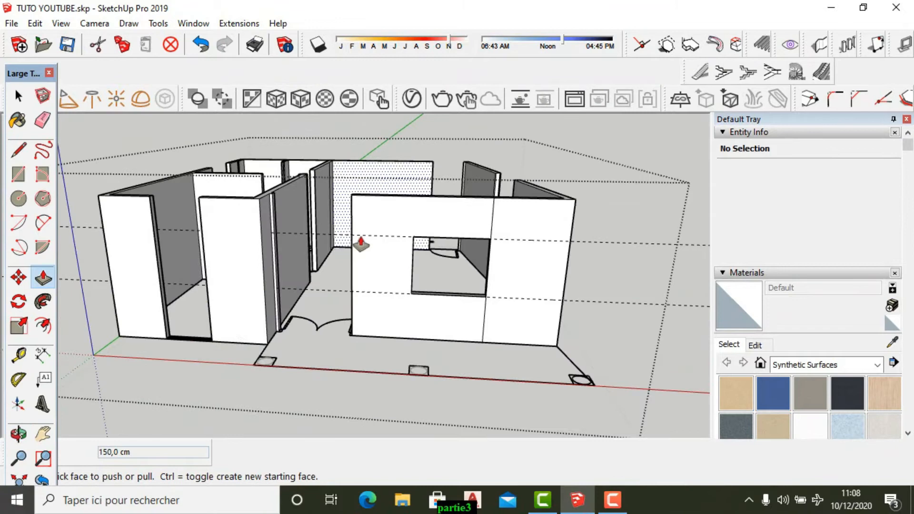
{"action": "scroll", "coordinate": [343, 247], "scroll_direction": "up", "scroll_amount": 5}
{"action": "scroll", "coordinate": [370, 249], "scroll_direction": "down", "scroll_amount": 2}
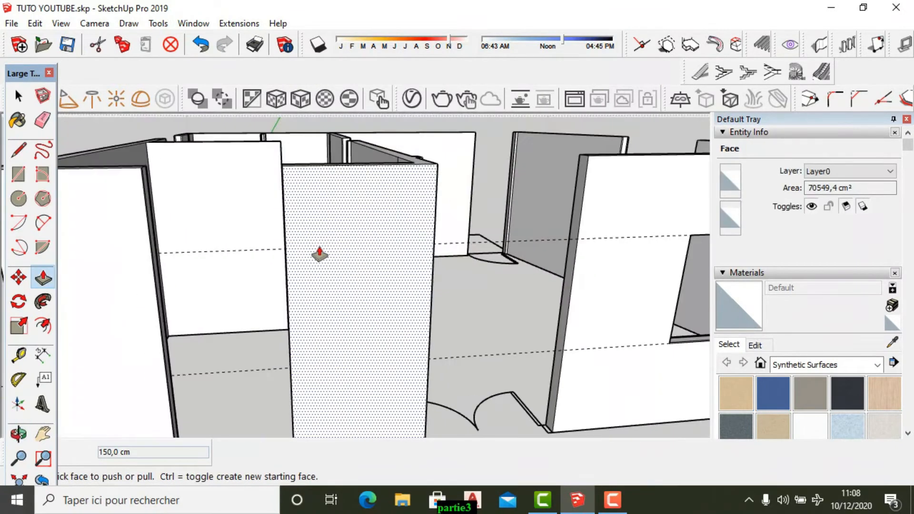
{"action": "scroll", "coordinate": [457, 272], "scroll_direction": "down", "scroll_amount": 4}
{"action": "middle_click_drag", "start_coordinate": [457, 272], "coordinate": [473, 253]}
{"action": "scroll", "coordinate": [437, 213], "scroll_direction": "up", "scroll_amount": 4}
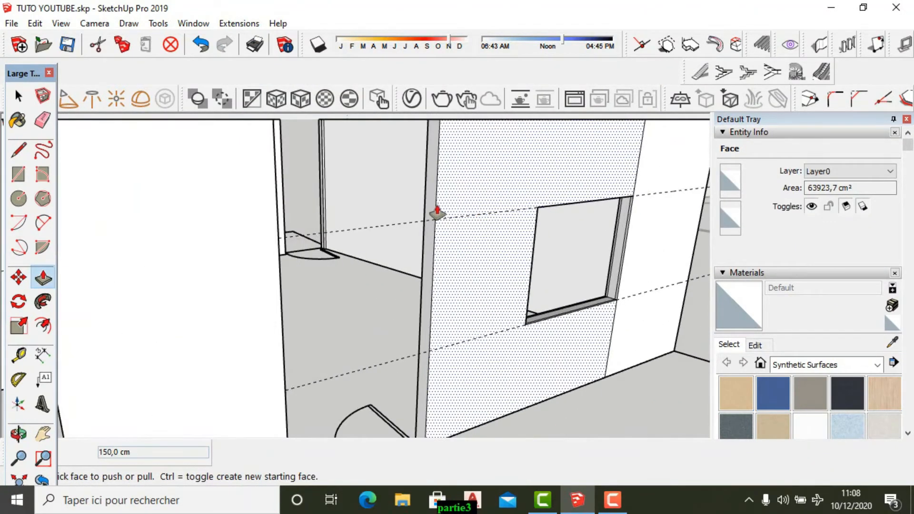
{"action": "scroll", "coordinate": [437, 213], "scroll_direction": "up", "scroll_amount": 2}
{"action": "left_click", "coordinate": [17, 153]}
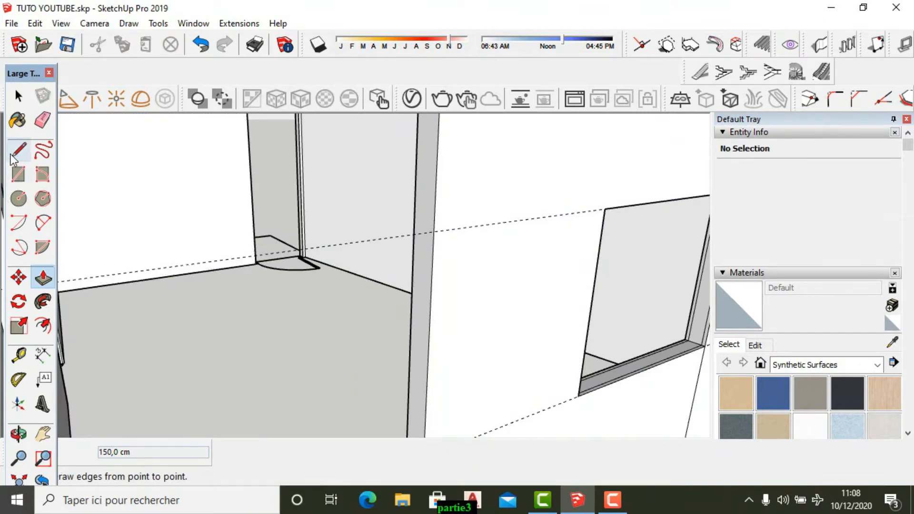
{"action": "left_click", "coordinate": [433, 233]}
{"action": "scroll", "coordinate": [417, 216], "scroll_direction": "up", "scroll_amount": 2}
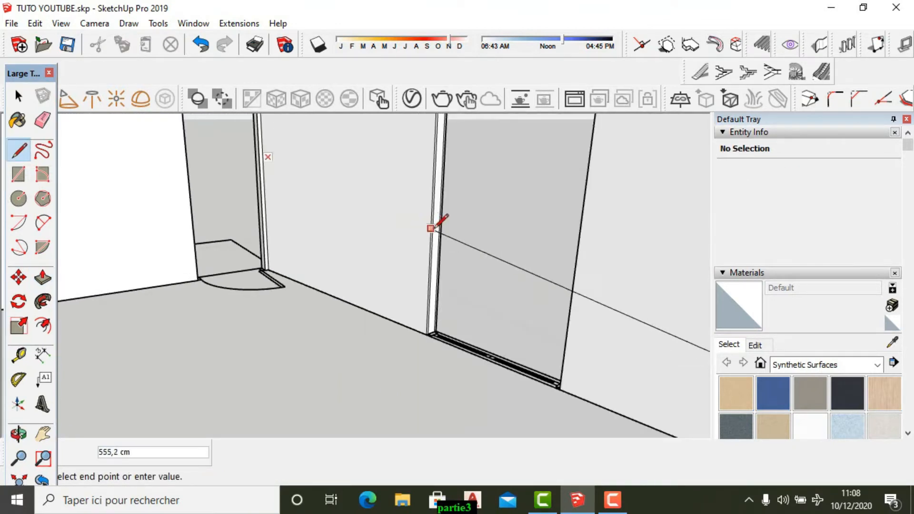
{"action": "scroll", "coordinate": [436, 227], "scroll_direction": "down", "scroll_amount": 1}
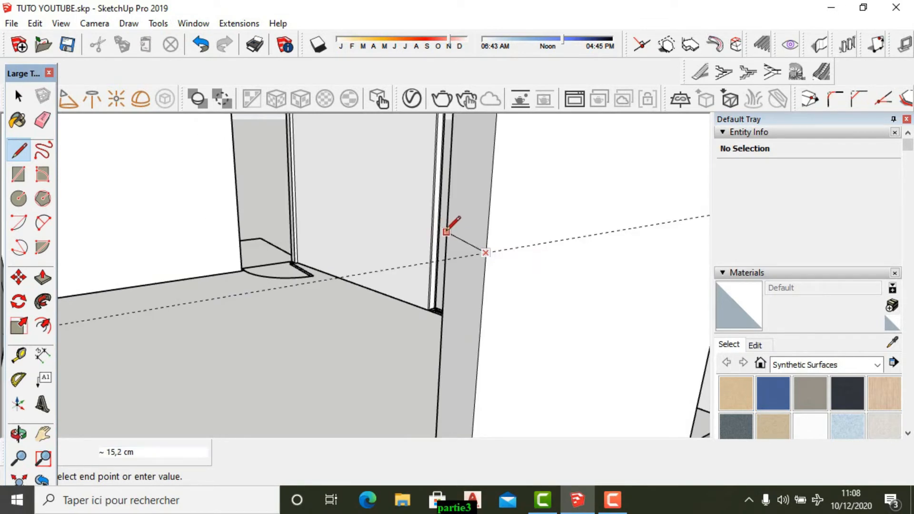
{"action": "left_click", "coordinate": [447, 238]}
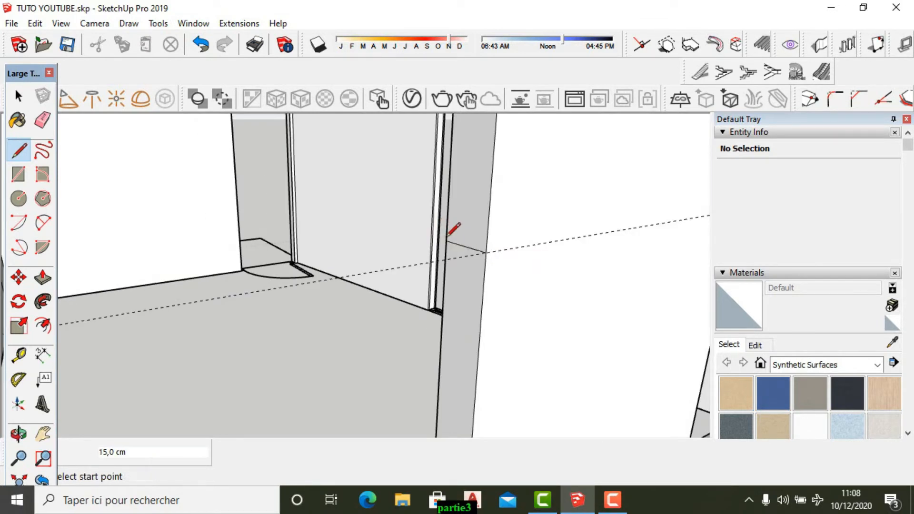
- Push/Pull the jamb face above the new line 160 cm across the front door opening to form the lintel
{"action": "left_click", "coordinate": [43, 278]}
{"action": "left_click", "coordinate": [478, 212]}
{"action": "middle_click_drag", "start_coordinate": [478, 213], "coordinate": [248, 262]}
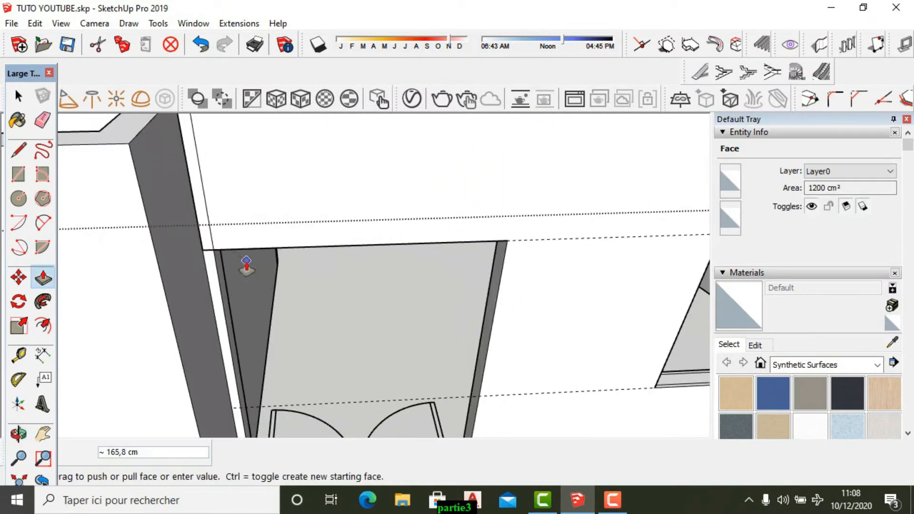
{"action": "left_click", "coordinate": [205, 201]}
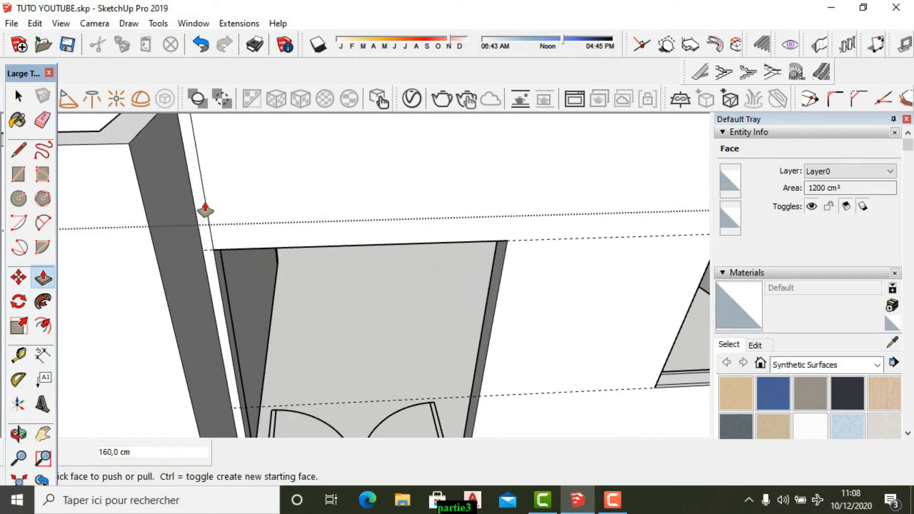
{"action": "scroll", "coordinate": [290, 212], "scroll_direction": "down", "scroll_amount": 3}
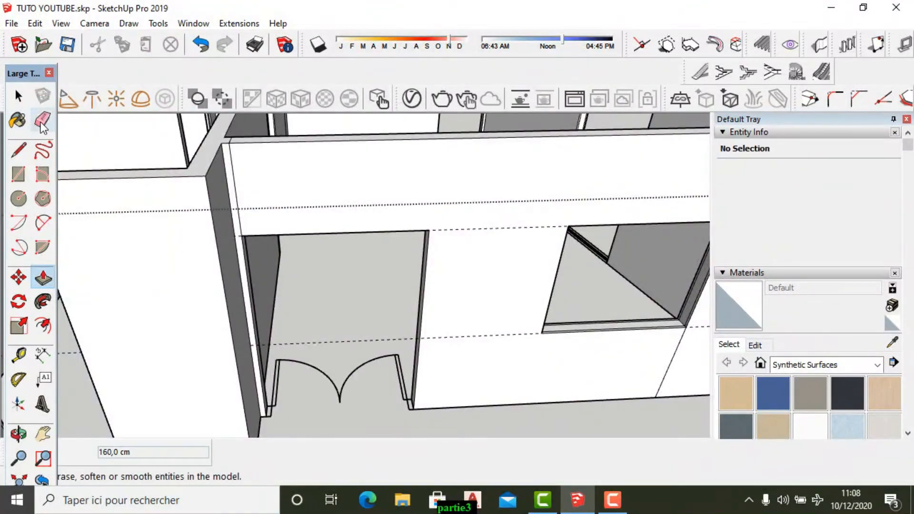
- Erase the leftover vertical edges on the front wall beside the door lintel and above and below the window
{"action": "left_click", "coordinate": [43, 121]}
{"action": "left_click", "coordinate": [237, 190]}
{"action": "scroll", "coordinate": [276, 187], "scroll_direction": "down", "scroll_amount": 4}
{"action": "scroll", "coordinate": [572, 220], "scroll_direction": "up", "scroll_amount": 3}
{"action": "left_click", "coordinate": [545, 185]}
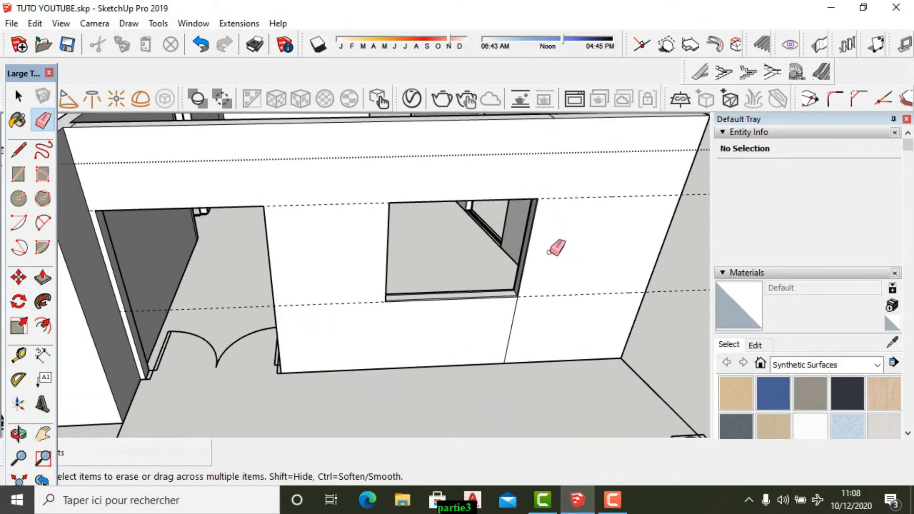
{"action": "left_click", "coordinate": [520, 328]}
{"action": "scroll", "coordinate": [527, 267], "scroll_direction": "down", "scroll_amount": 5}
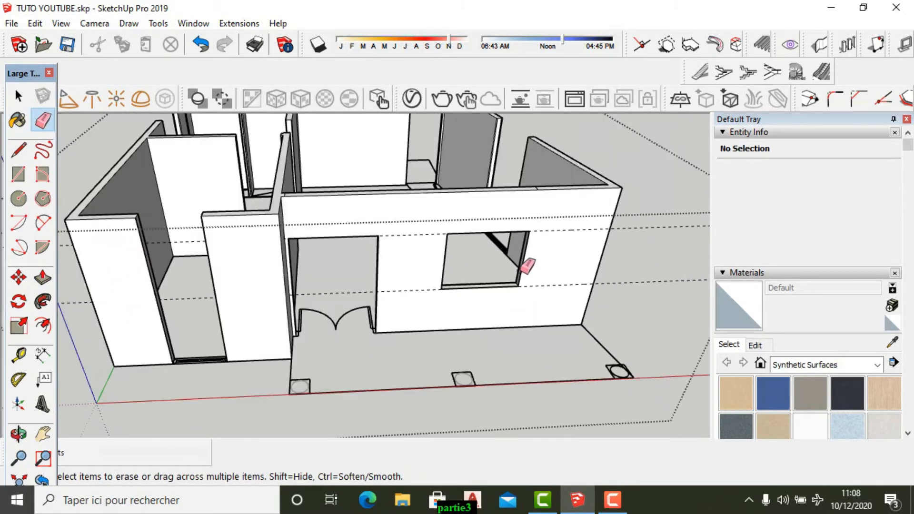
{"action": "middle_click_drag", "start_coordinate": [439, 292], "coordinate": [446, 224]}
- Place a Tape Measure guide 100 cm above the projecting front wall's bottom edge and a second guide above it for the window head
{"action": "left_click", "coordinate": [19, 97]}
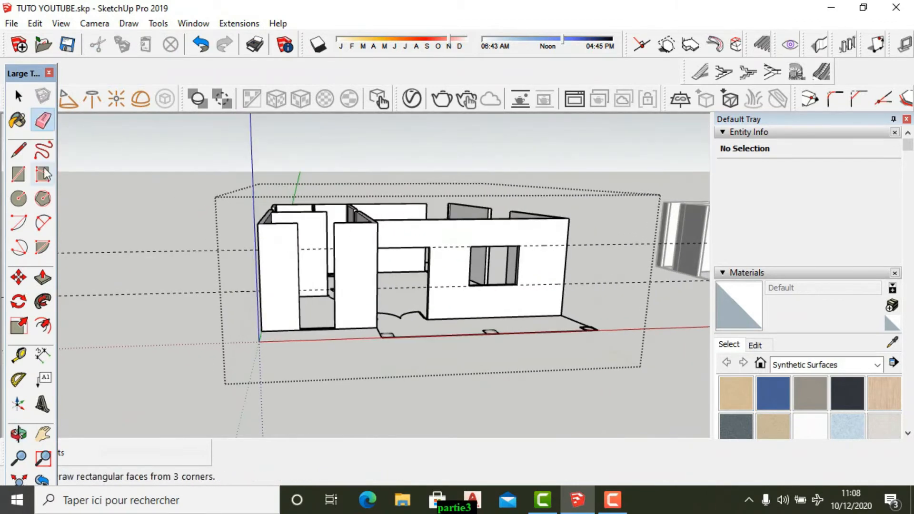
{"action": "left_click", "coordinate": [18, 152]}
{"action": "scroll", "coordinate": [383, 313], "scroll_direction": "up", "scroll_amount": 3}
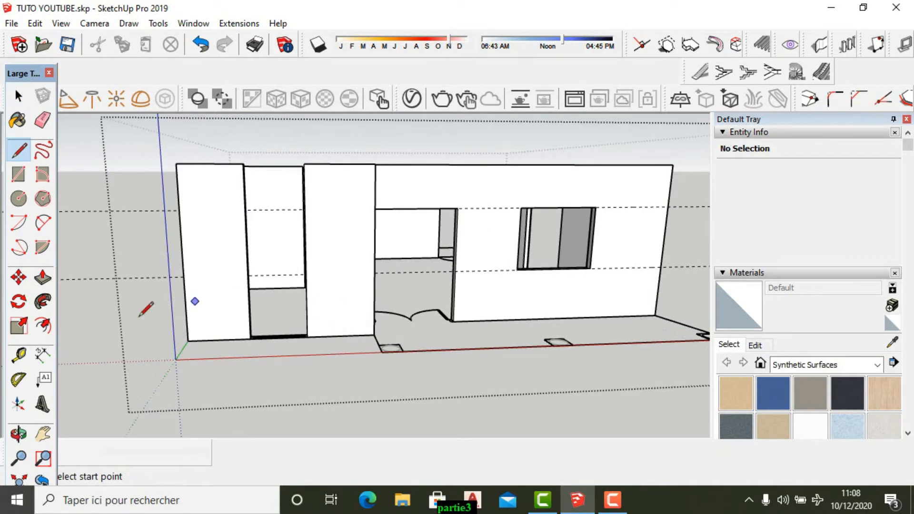
{"action": "left_click", "coordinate": [18, 355]}
{"action": "scroll", "coordinate": [370, 345], "scroll_direction": "up", "scroll_amount": 2}
{"action": "scroll", "coordinate": [370, 344], "scroll_direction": "up", "scroll_amount": 1}
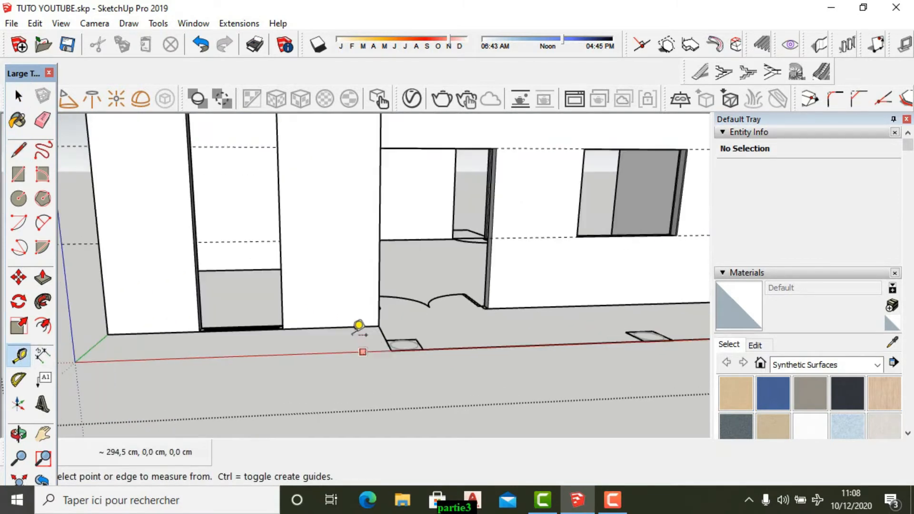
{"action": "left_click", "coordinate": [331, 328]}
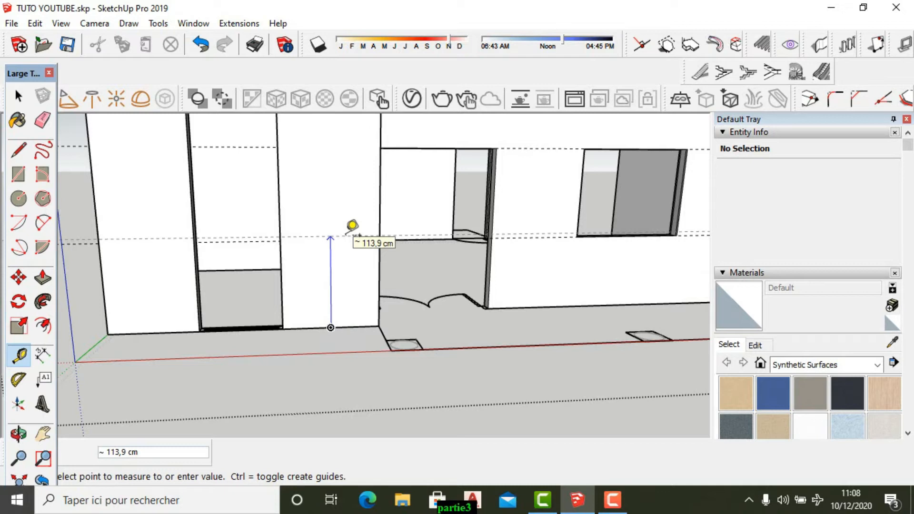
{"action": "type", "text": "100"}
{"action": "key", "text": "Return"}
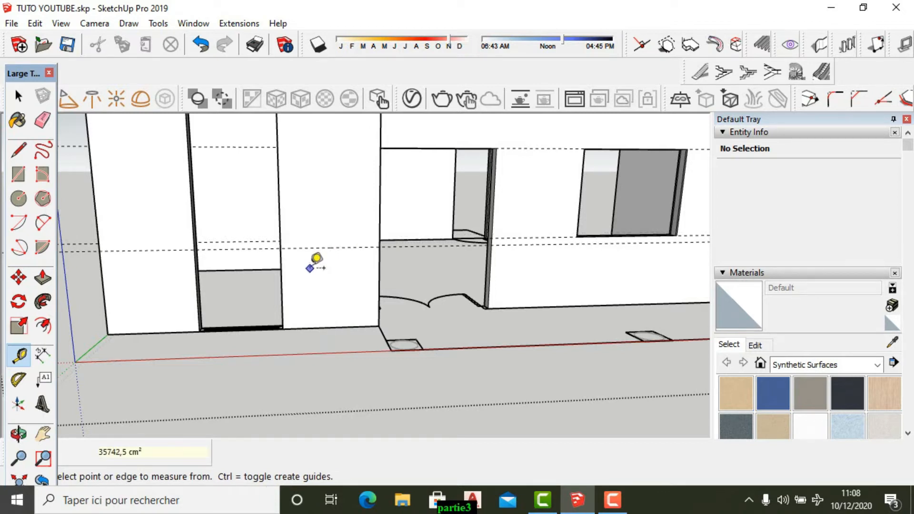
{"action": "left_click", "coordinate": [311, 247]}
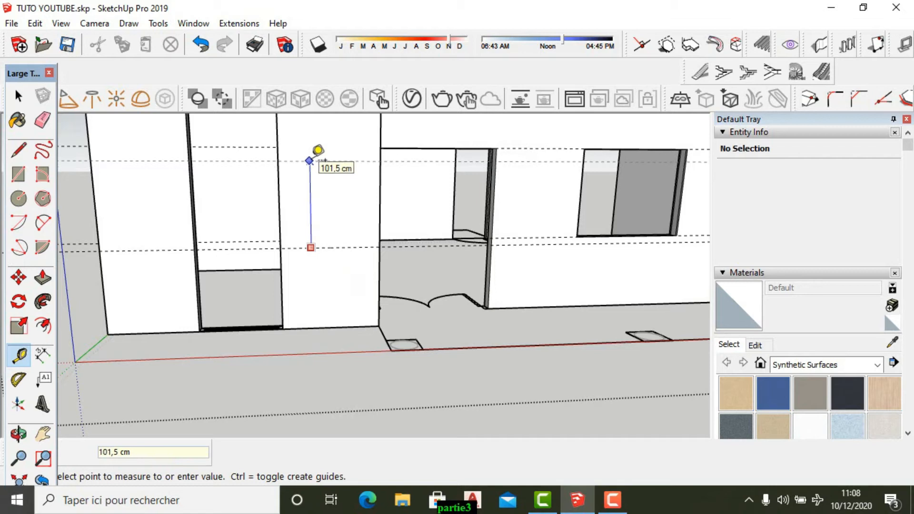
{"action": "key", "text": "Return"}
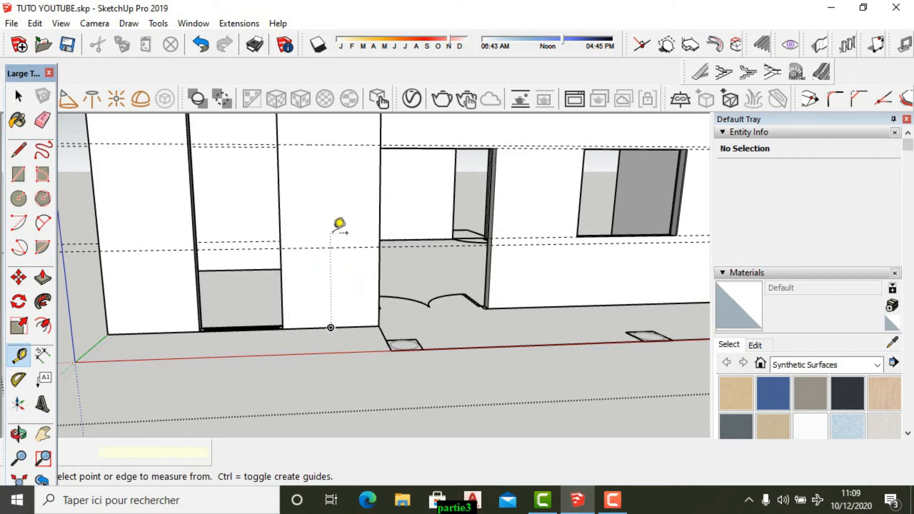
{"action": "left_click", "coordinate": [19, 176]}
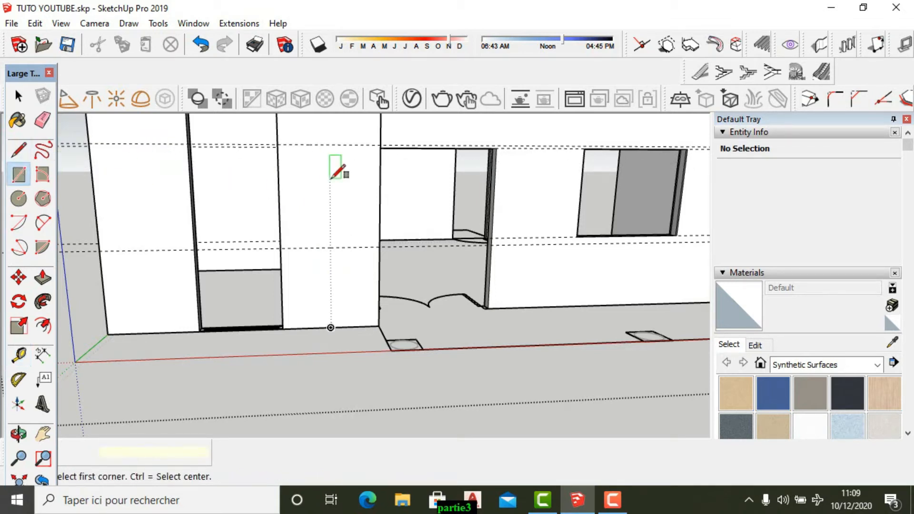
{"action": "scroll", "coordinate": [388, 194], "scroll_direction": "down", "scroll_amount": 3}
{"action": "middle_click_drag", "start_coordinate": [388, 194], "coordinate": [293, 202]}
{"action": "scroll", "coordinate": [286, 207], "scroll_direction": "up", "scroll_amount": 4}
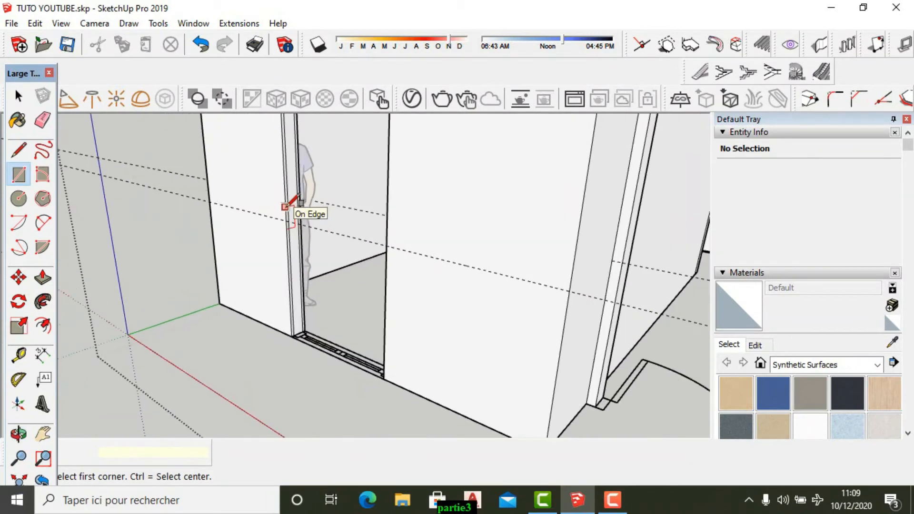
{"action": "left_click", "coordinate": [286, 222]}
{"action": "scroll", "coordinate": [293, 222], "scroll_direction": "down", "scroll_amount": 3}
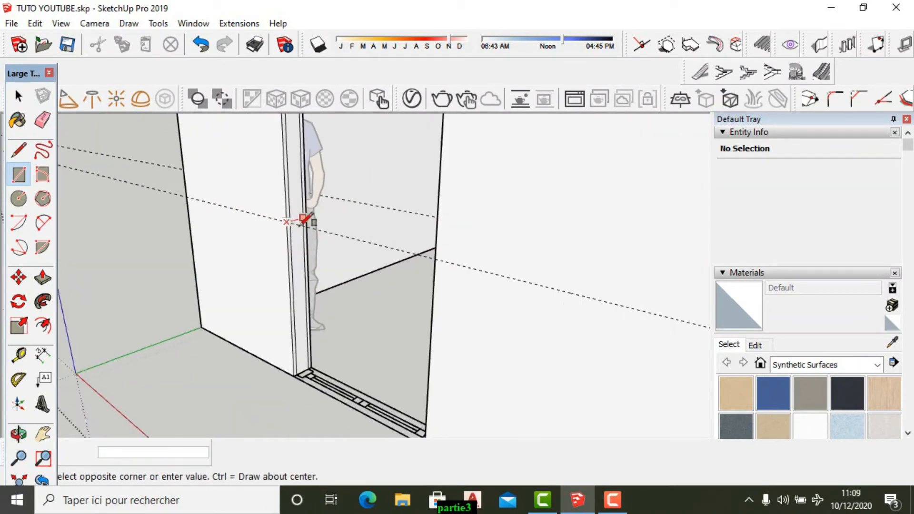
{"action": "scroll", "coordinate": [302, 157], "scroll_direction": "up", "scroll_amount": 5}
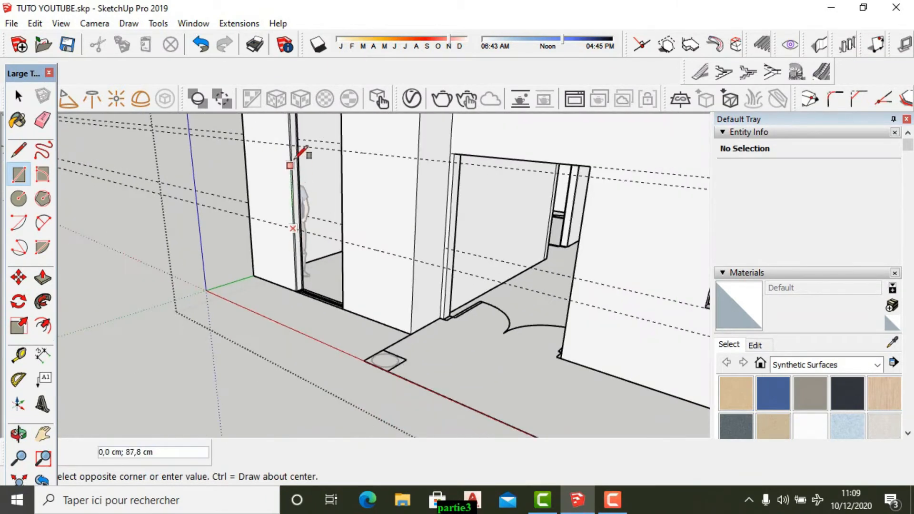
{"action": "scroll", "coordinate": [304, 126], "scroll_direction": "up", "scroll_amount": 3}
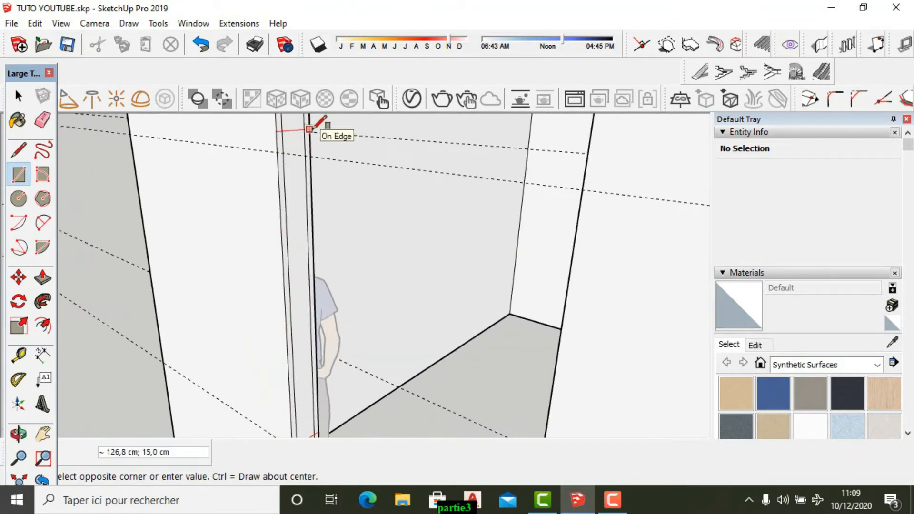
{"action": "scroll", "coordinate": [309, 128], "scroll_direction": "up", "scroll_amount": 2}
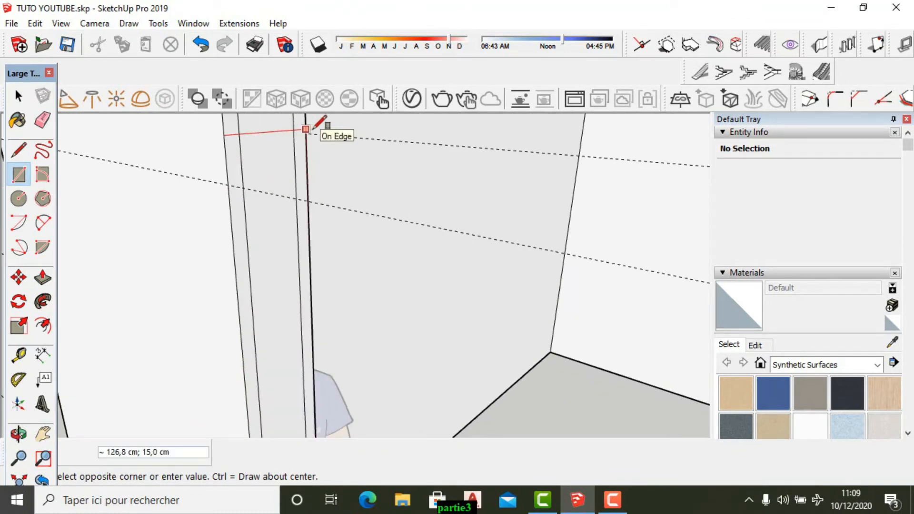
{"action": "left_click", "coordinate": [306, 129]}
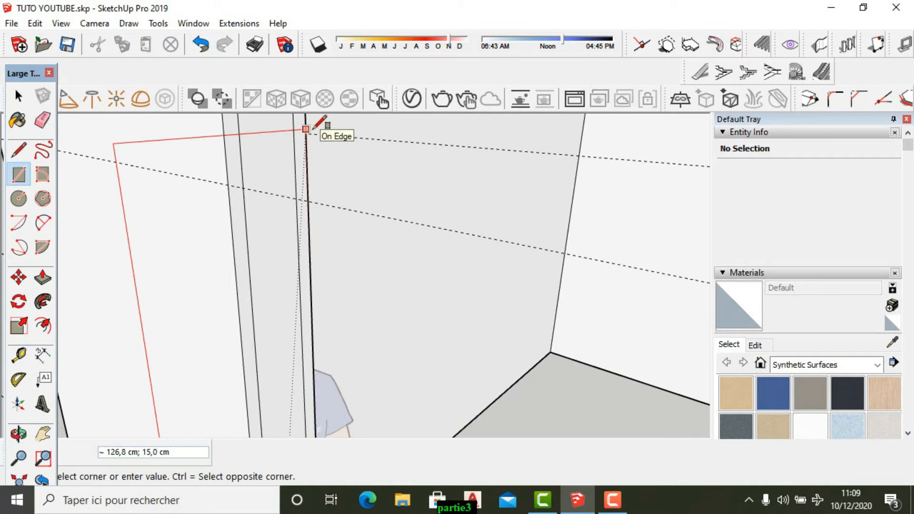
{"action": "key", "text": "Escape"}
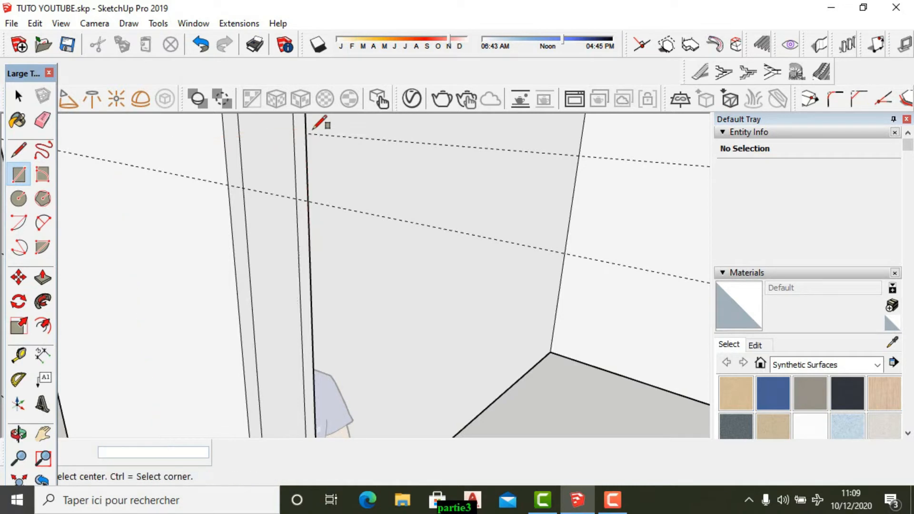
{"action": "left_click", "coordinate": [230, 181]}
{"action": "scroll", "coordinate": [236, 179], "scroll_direction": "down", "scroll_amount": 2}
{"action": "scroll", "coordinate": [248, 228], "scroll_direction": "down", "scroll_amount": 3}
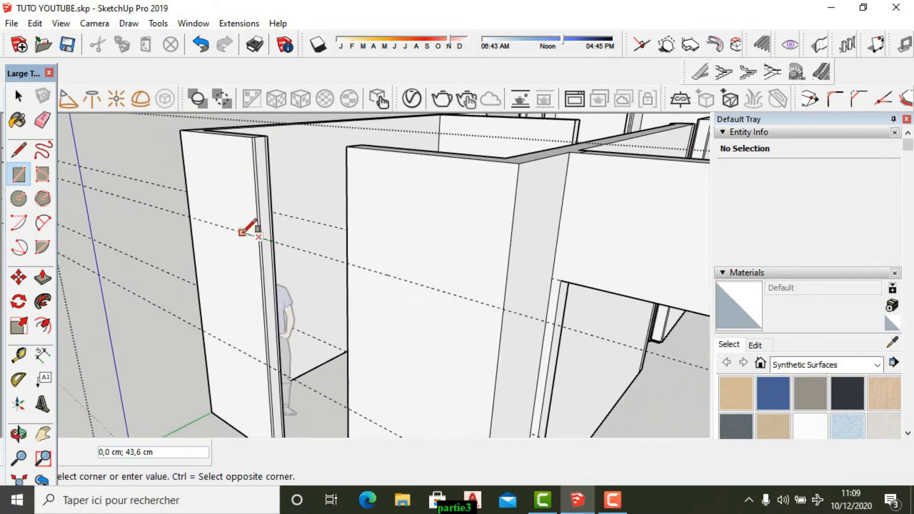
{"action": "scroll", "coordinate": [281, 328], "scroll_direction": "up", "scroll_amount": 4}
{"action": "key", "text": "Escape"}
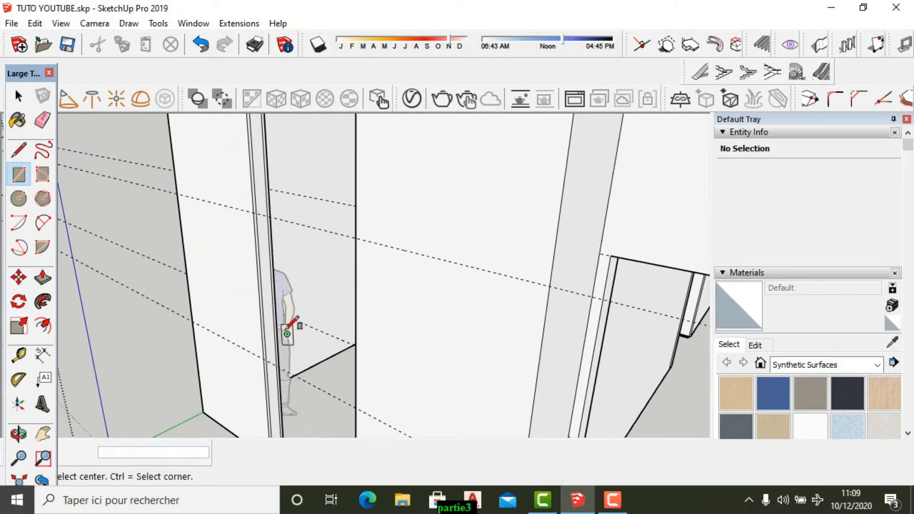
- Draw a rectangle on the jamb of the projecting front wall's window opening, between the sill and head guides
{"action": "left_click", "coordinate": [19, 175]}
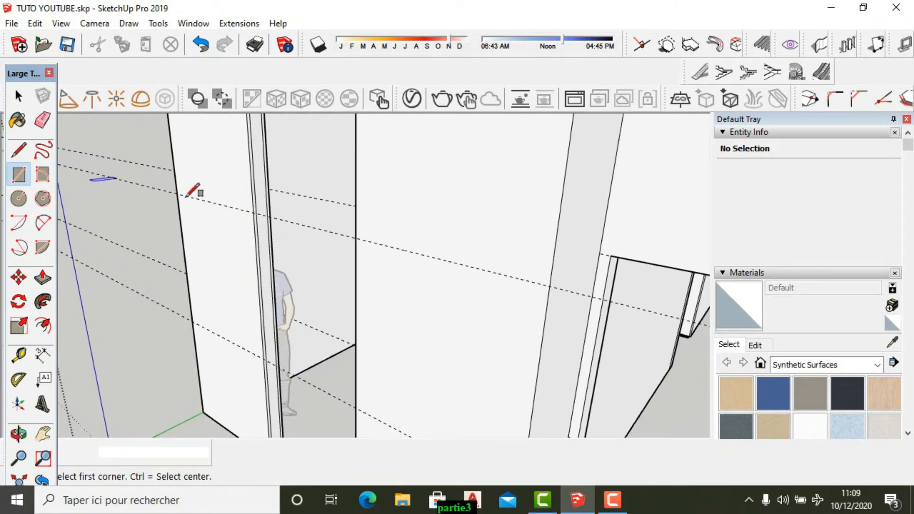
{"action": "left_click", "coordinate": [265, 358]}
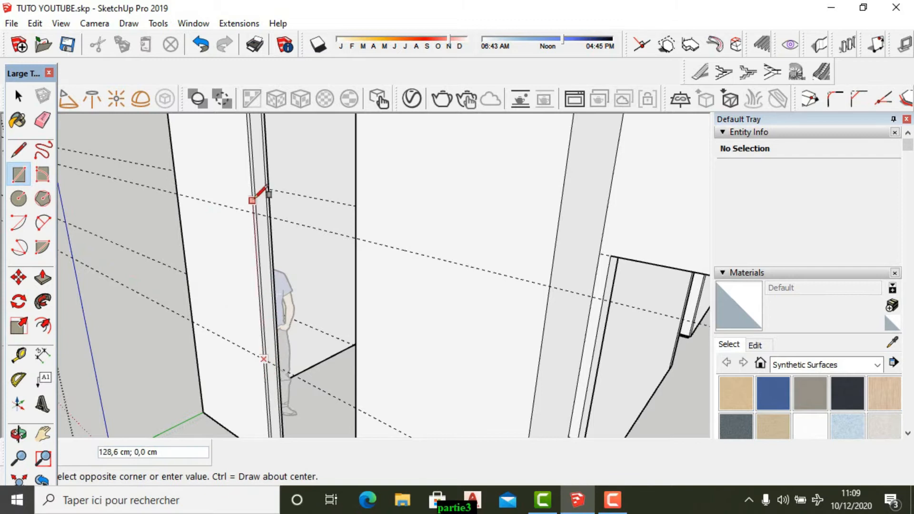
{"action": "scroll", "coordinate": [253, 199], "scroll_direction": "up", "scroll_amount": 1}
{"action": "scroll", "coordinate": [266, 186], "scroll_direction": "up", "scroll_amount": 2}
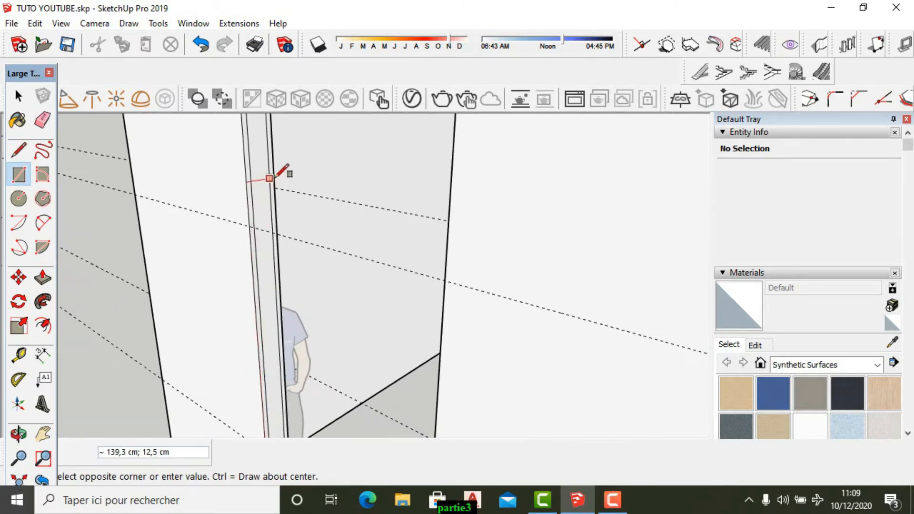
{"action": "left_click", "coordinate": [249, 225]}
{"action": "scroll", "coordinate": [253, 217], "scroll_direction": "down", "scroll_amount": 3}
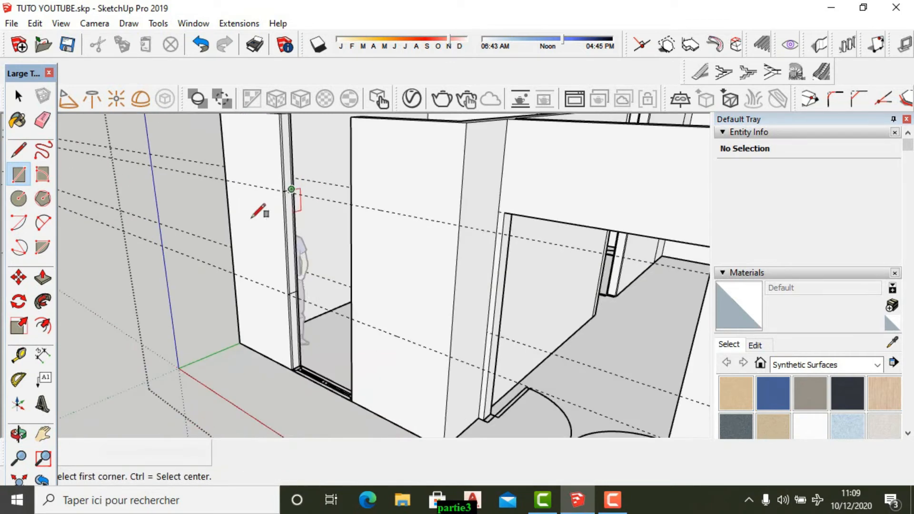
- Erase the leftover vertical edges on the jamb above and below the new rectangle
{"action": "left_click", "coordinate": [43, 120]}
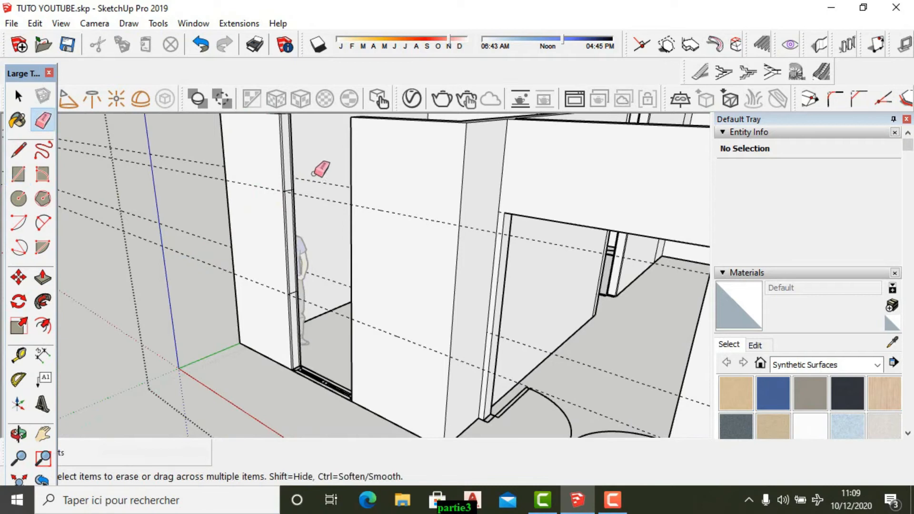
{"action": "scroll", "coordinate": [267, 157], "scroll_direction": "up", "scroll_amount": 4}
{"action": "left_click_drag", "start_coordinate": [246, 168], "coordinate": [267, 153]}
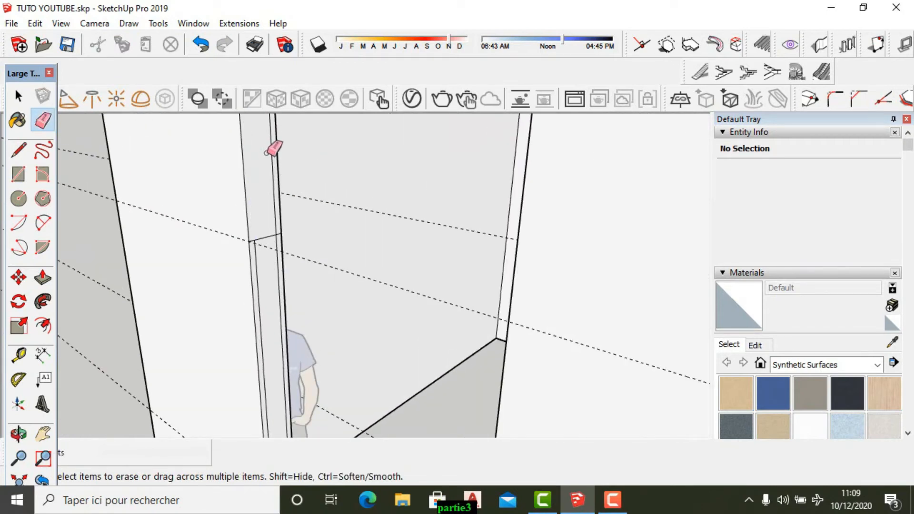
{"action": "scroll", "coordinate": [258, 140], "scroll_direction": "down", "scroll_amount": 4}
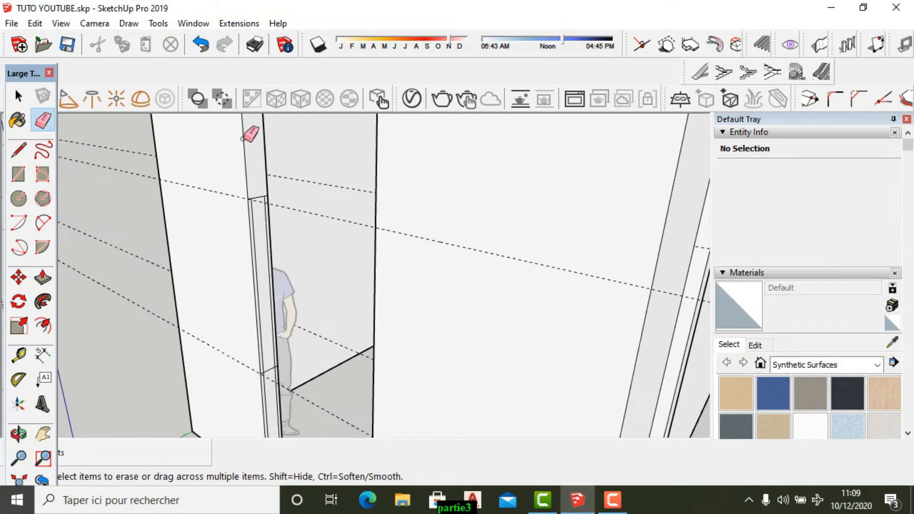
{"action": "scroll", "coordinate": [259, 362], "scroll_direction": "up", "scroll_amount": 4}
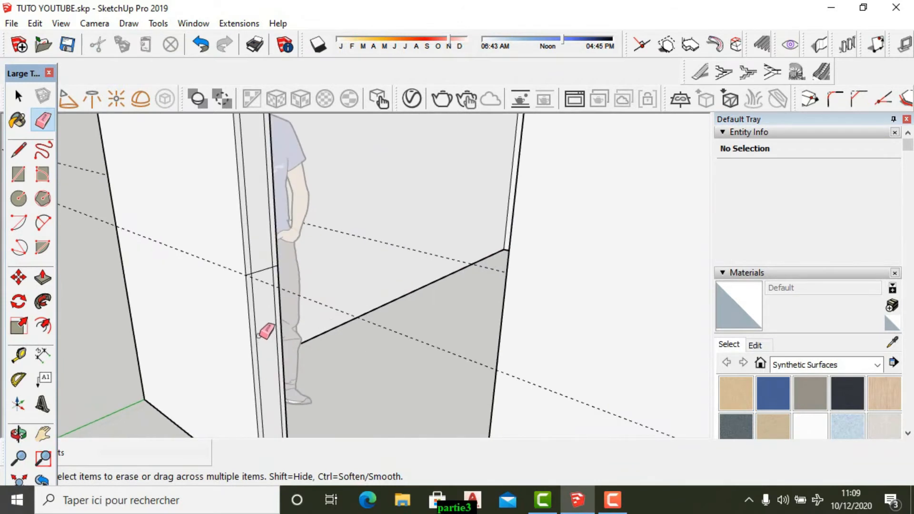
{"action": "left_click", "coordinate": [261, 330]}
{"action": "left_click", "coordinate": [279, 317]}
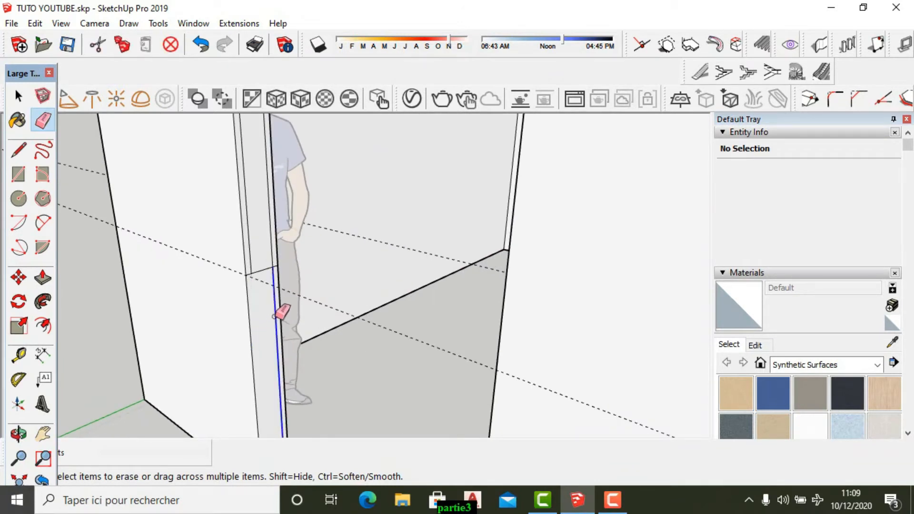
- Push/Pull the jamb faces below and above the rectangle 100 cm across the opening to form the window's sill and lintel
{"action": "left_click", "coordinate": [44, 279]}
{"action": "left_click", "coordinate": [265, 317]}
{"action": "scroll", "coordinate": [267, 318], "scroll_direction": "down", "scroll_amount": 2}
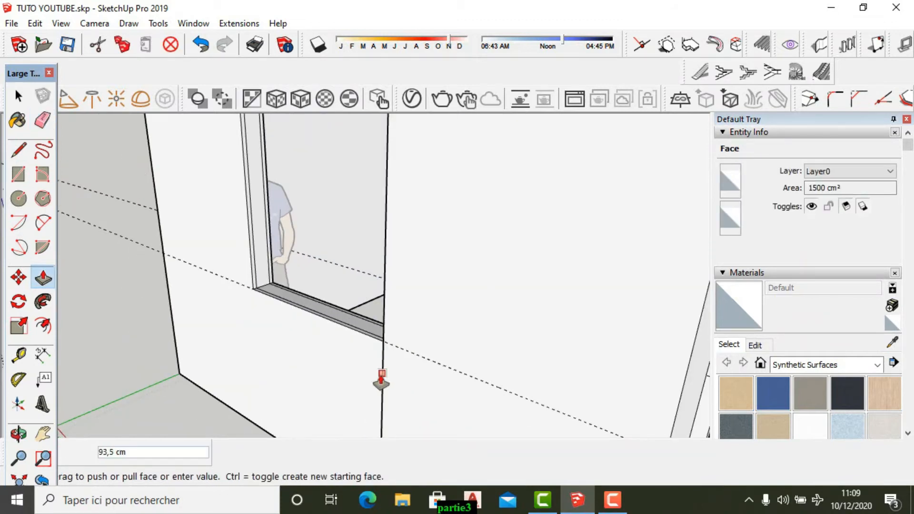
{"action": "left_click", "coordinate": [384, 387]}
{"action": "middle_click_drag", "start_coordinate": [369, 392], "coordinate": [281, 224]}
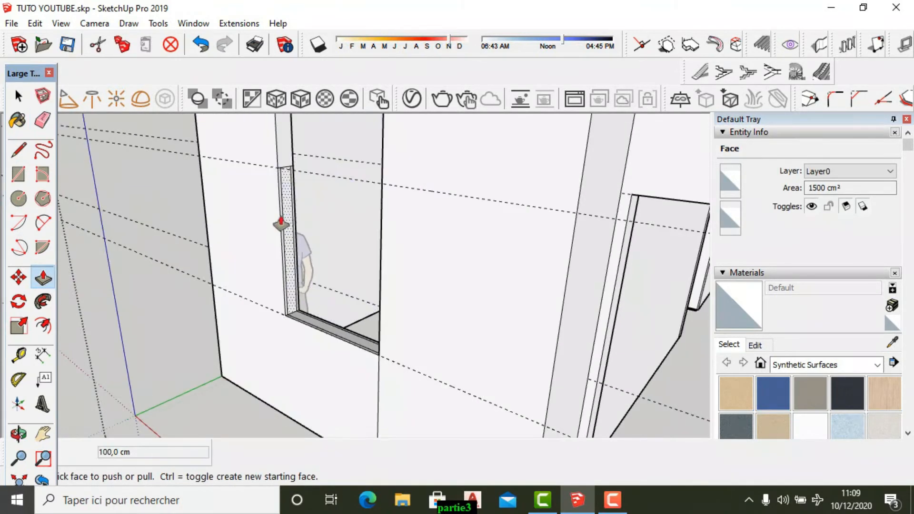
{"action": "left_click", "coordinate": [294, 157]}
{"action": "left_click", "coordinate": [384, 191]}
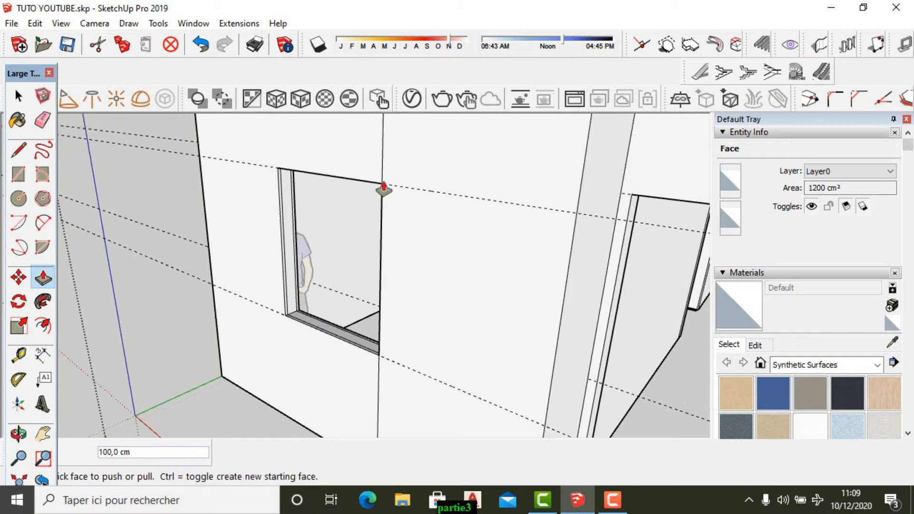
- Place a Tape Measure guide 100 cm above the side wall's bottom edge and another 120 cm above that guide
{"action": "scroll", "coordinate": [297, 256], "scroll_direction": "down", "scroll_amount": 3}
{"action": "scroll", "coordinate": [297, 256], "scroll_direction": "down", "scroll_amount": 3}
{"action": "middle_click_drag", "start_coordinate": [357, 388], "coordinate": [239, 302]}
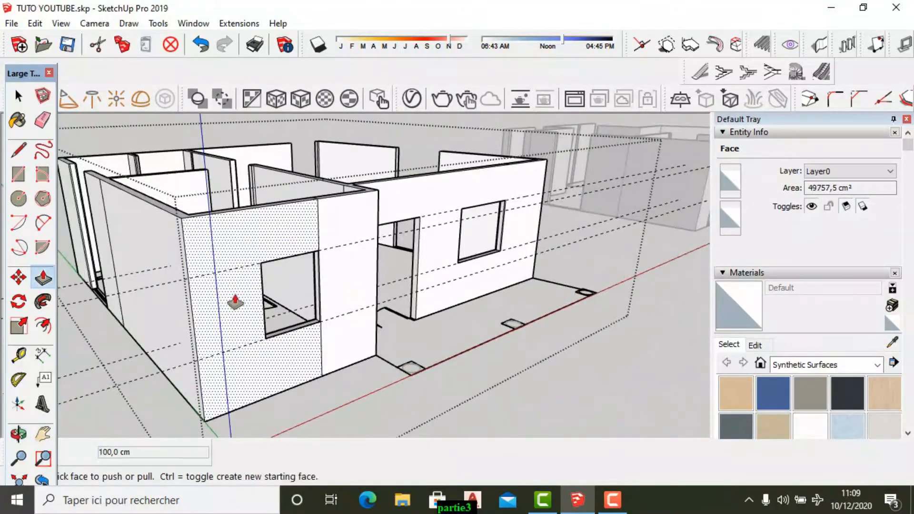
{"action": "scroll", "coordinate": [120, 320], "scroll_direction": "down", "scroll_amount": 3}
{"action": "middle_click_drag", "start_coordinate": [120, 320], "coordinate": [324, 317]}
{"action": "scroll", "coordinate": [336, 388], "scroll_direction": "up", "scroll_amount": 2}
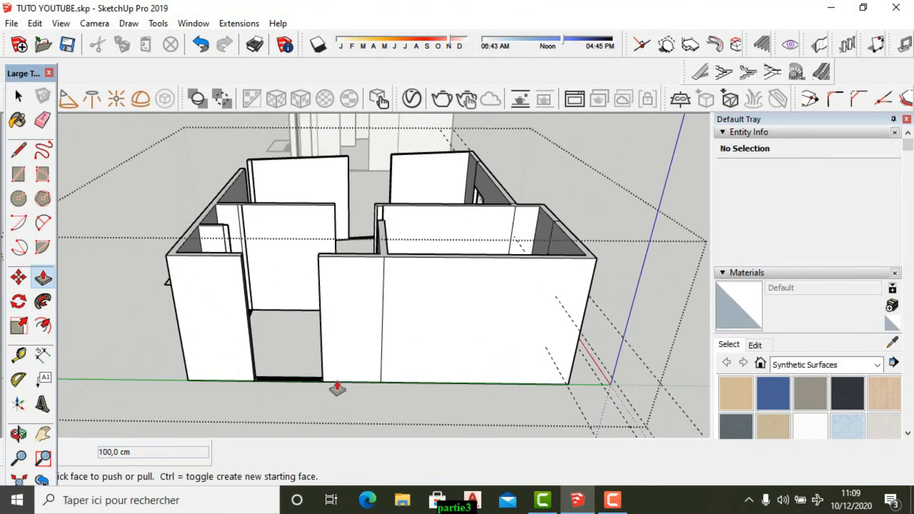
{"action": "scroll", "coordinate": [187, 330], "scroll_direction": "up", "scroll_amount": 4}
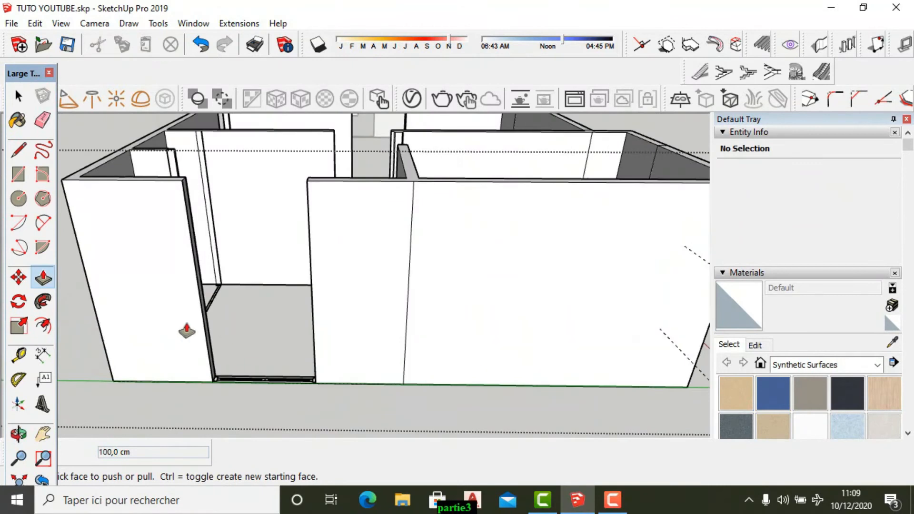
{"action": "left_click", "coordinate": [22, 362]}
{"action": "left_click", "coordinate": [359, 384]}
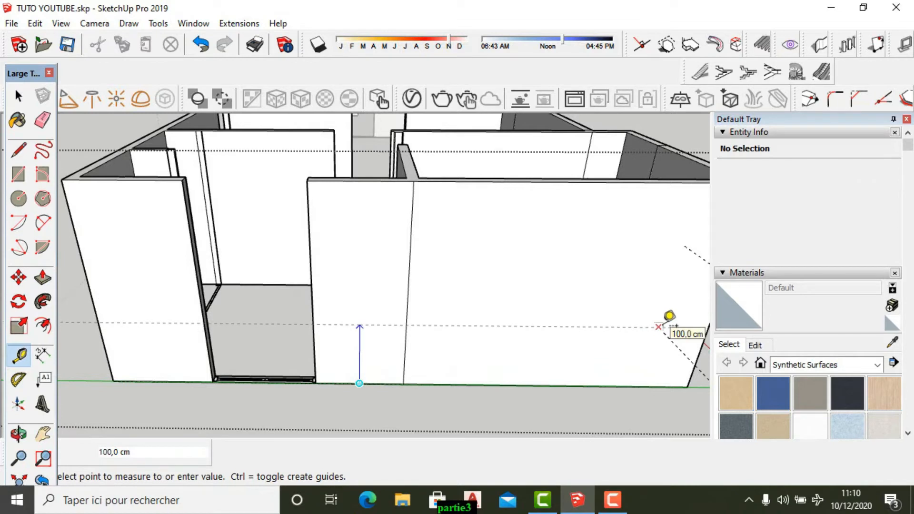
{"action": "left_click", "coordinate": [674, 326]}
{"action": "left_click", "coordinate": [488, 326]}
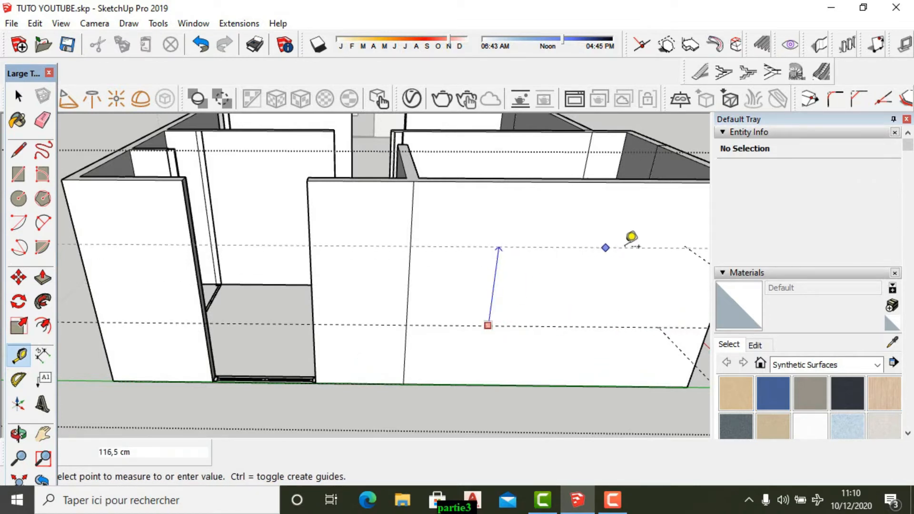
{"action": "scroll", "coordinate": [429, 249], "scroll_direction": "down", "scroll_amount": 4}
{"action": "scroll", "coordinate": [505, 253], "scroll_direction": "up", "scroll_amount": 4}
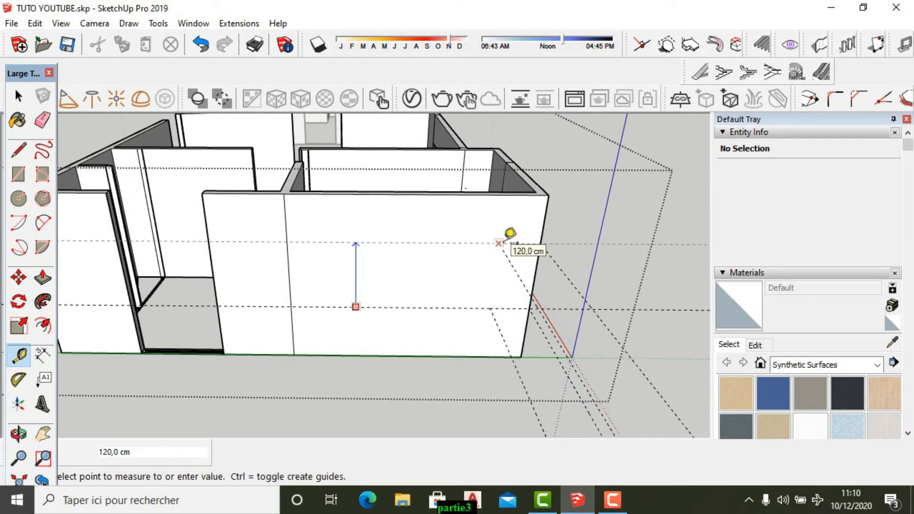
{"action": "left_click", "coordinate": [500, 242]}
{"action": "scroll", "coordinate": [83, 241], "scroll_direction": "up", "scroll_amount": 1}
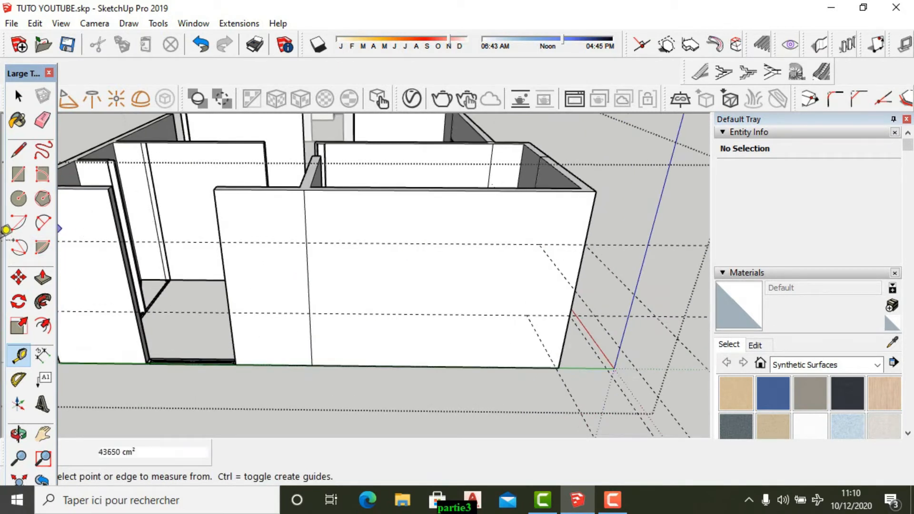
- Draw a 120 cm by 15 cm rectangle on the jamb of the side wall's opening, between the two guides
{"action": "left_click", "coordinate": [18, 173]}
{"action": "middle_click_drag", "start_coordinate": [249, 280], "coordinate": [98, 230]}
{"action": "scroll", "coordinate": [99, 238], "scroll_direction": "up", "scroll_amount": 5}
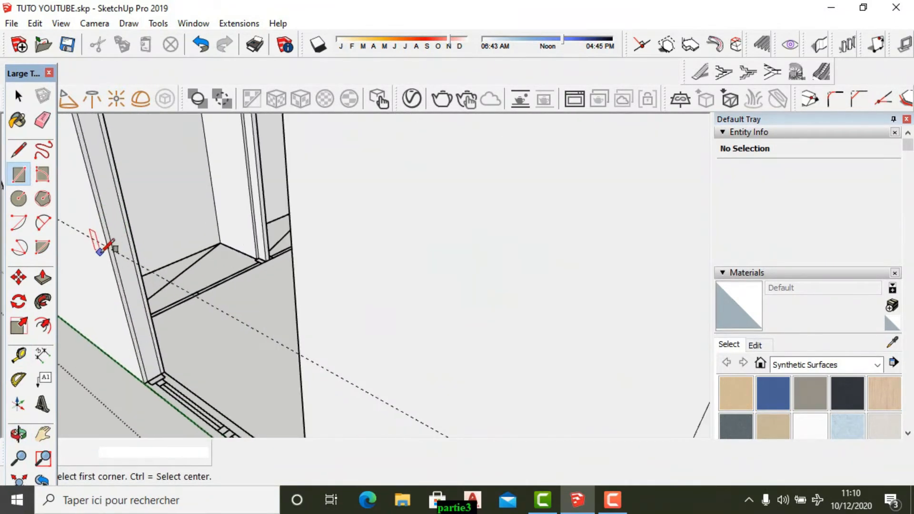
{"action": "left_click", "coordinate": [107, 246]}
{"action": "scroll", "coordinate": [110, 215], "scroll_direction": "down", "scroll_amount": 2}
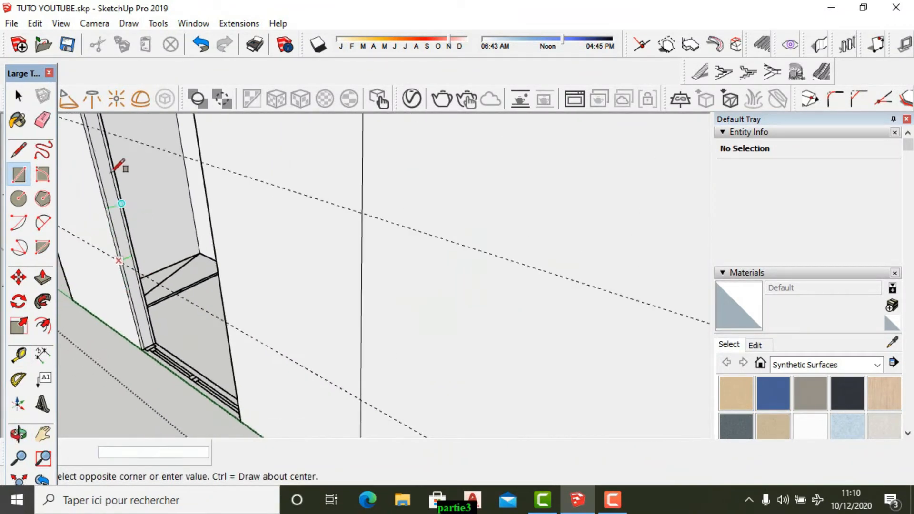
{"action": "scroll", "coordinate": [110, 157], "scroll_direction": "up", "scroll_amount": 2}
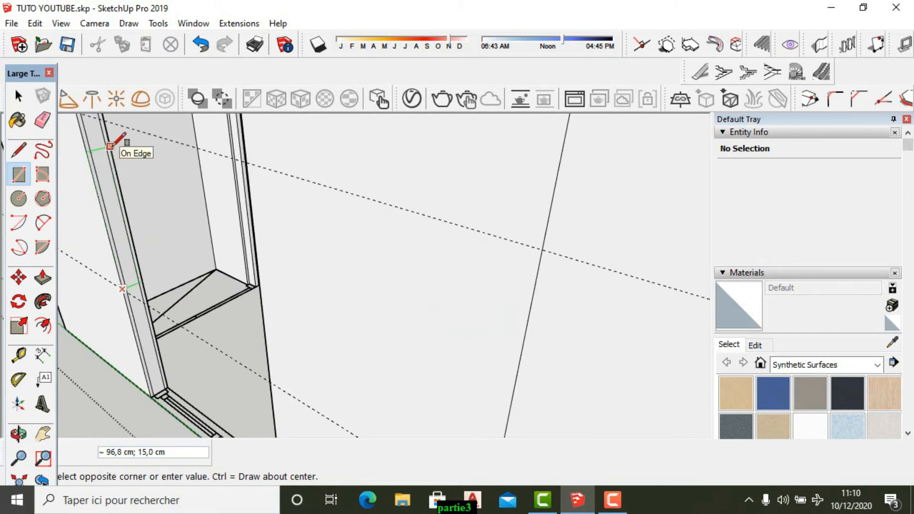
{"action": "scroll", "coordinate": [110, 148], "scroll_direction": "down", "scroll_amount": 4}
{"action": "scroll", "coordinate": [114, 147], "scroll_direction": "down", "scroll_amount": 3}
{"action": "scroll", "coordinate": [106, 126], "scroll_direction": "up", "scroll_amount": 6}
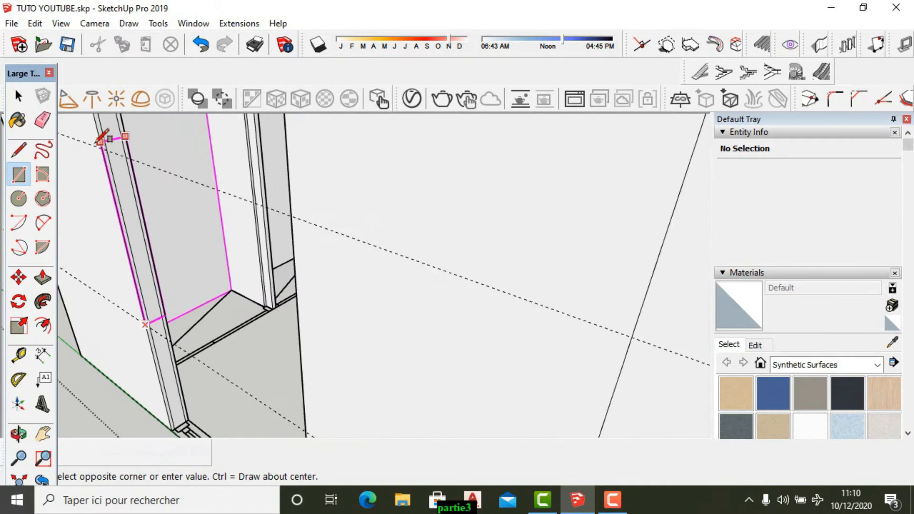
{"action": "scroll", "coordinate": [99, 143], "scroll_direction": "up", "scroll_amount": 1}
{"action": "left_click", "coordinate": [101, 148]}
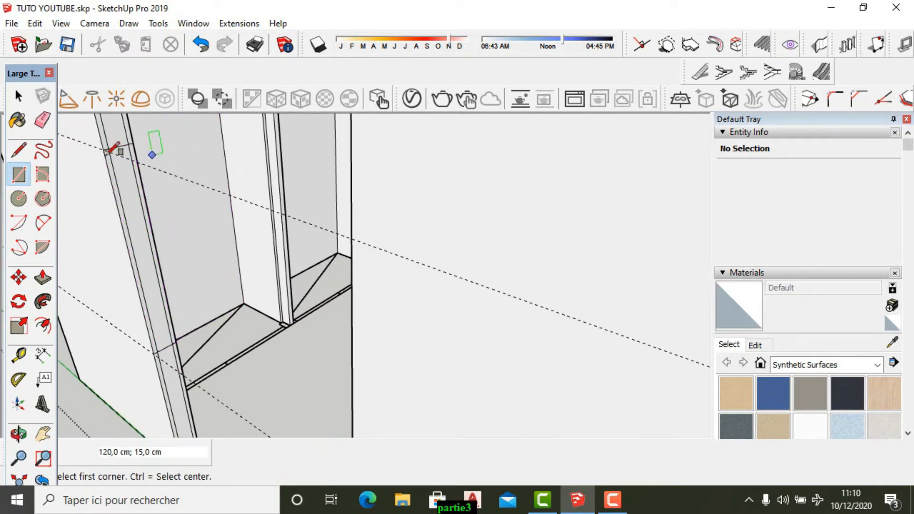
- Erase the leftover vertical edges above and below the rectangle on the side wall opening's jamb
{"action": "left_click", "coordinate": [43, 122]}
{"action": "scroll", "coordinate": [119, 128], "scroll_direction": "up", "scroll_amount": 2}
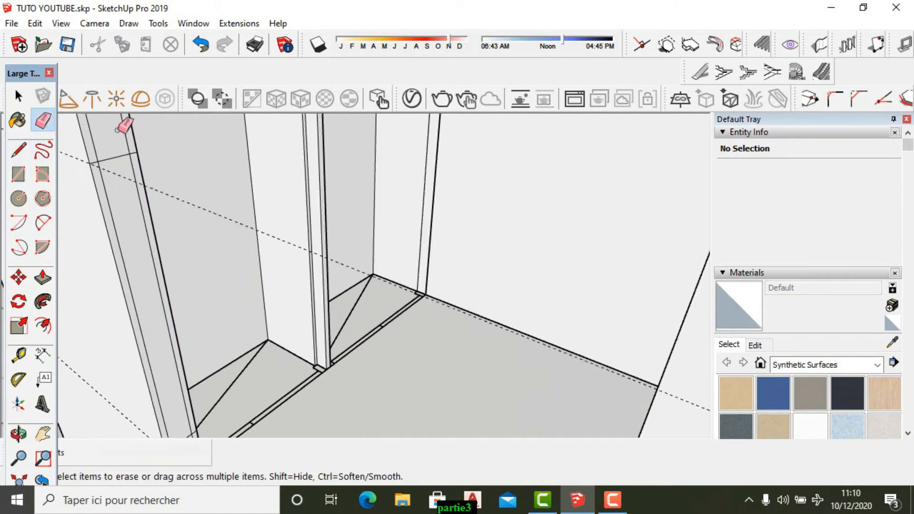
{"action": "left_click", "coordinate": [91, 140]}
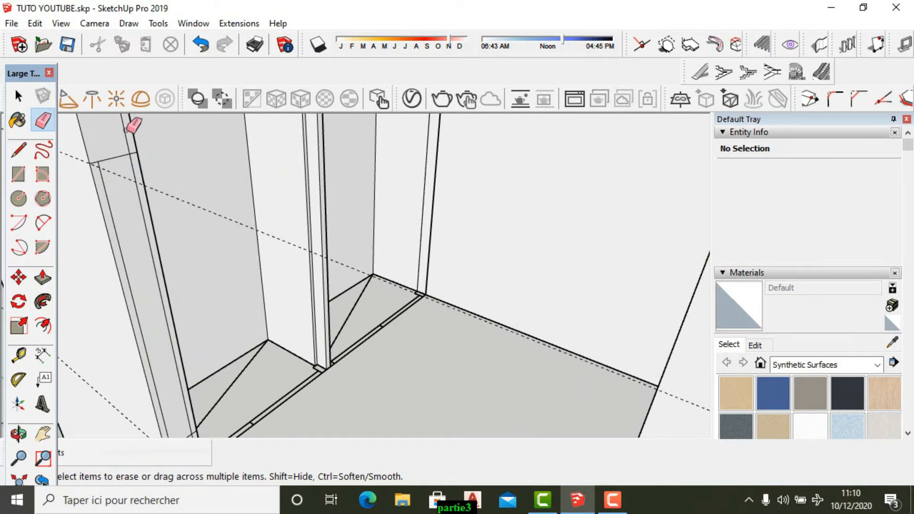
{"action": "mouse_move", "coordinate": [113, 127]}
{"action": "middle_mouse_down"}
{"action": "mouse_move", "coordinate": [153, 302]}
{"action": "mouse_move", "coordinate": [151, 289]}
{"action": "middle_mouse_up"}
{"action": "left_click_drag", "start_coordinate": [152, 288], "coordinate": [177, 256]}
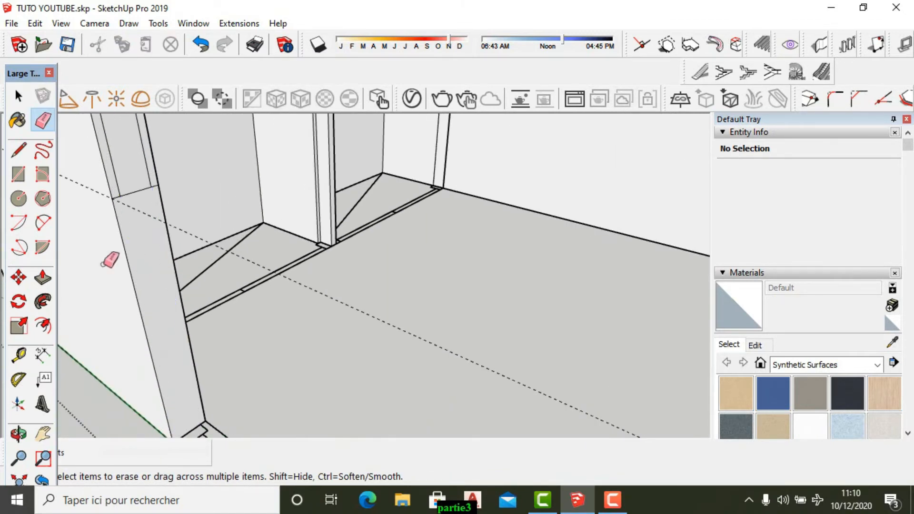
- Push/Pull the jamb's lower and upper faces 150 cm across the side wall's opening to form the sill and lintel
{"action": "left_click", "coordinate": [43, 278]}
{"action": "left_click_drag", "start_coordinate": [141, 274], "coordinate": [292, 378]}
{"action": "scroll", "coordinate": [190, 369], "scroll_direction": "down", "scroll_amount": 3}
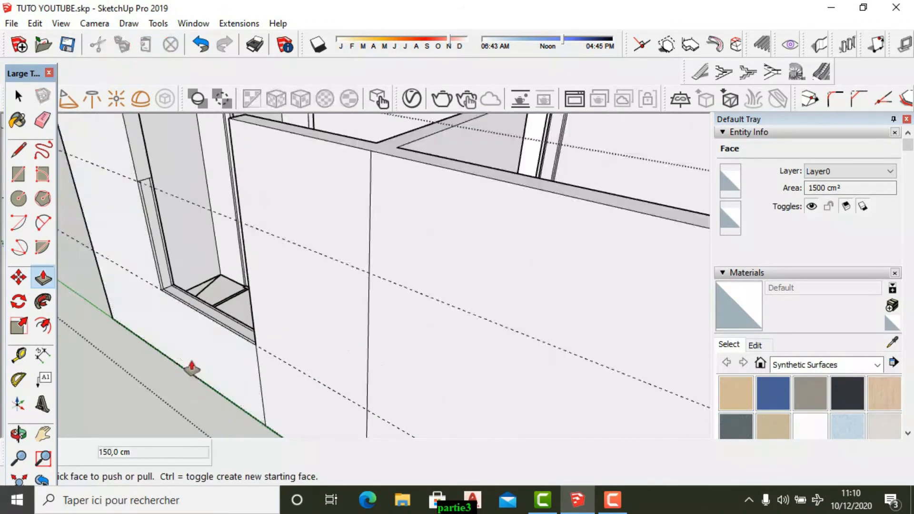
{"action": "left_click", "coordinate": [139, 170]}
{"action": "left_click_drag", "start_coordinate": [140, 170], "coordinate": [242, 224]}
- Place a horizontal Tape Measure guide above the bottom edge of the wall with many vertical edges to mark the adjoining door opening's head
{"action": "scroll", "coordinate": [244, 238], "scroll_direction": "down", "scroll_amount": 3}
{"action": "middle_click_drag", "start_coordinate": [247, 259], "coordinate": [471, 229]}
{"action": "scroll", "coordinate": [471, 229], "scroll_direction": "down", "scroll_amount": 3}
{"action": "middle_click_drag", "start_coordinate": [321, 268], "coordinate": [351, 253]}
{"action": "scroll", "coordinate": [272, 243], "scroll_direction": "up", "scroll_amount": 5}
{"action": "scroll", "coordinate": [308, 194], "scroll_direction": "up", "scroll_amount": 4}
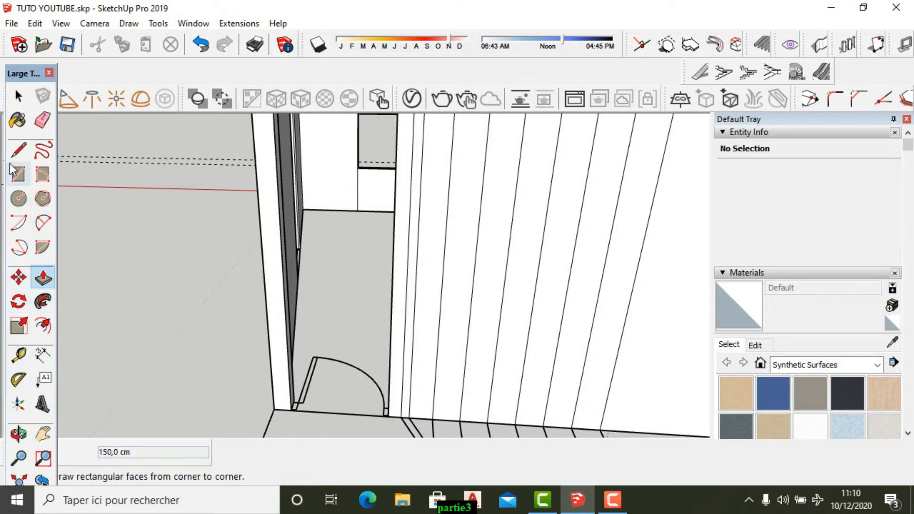
{"action": "left_click", "coordinate": [18, 355]}
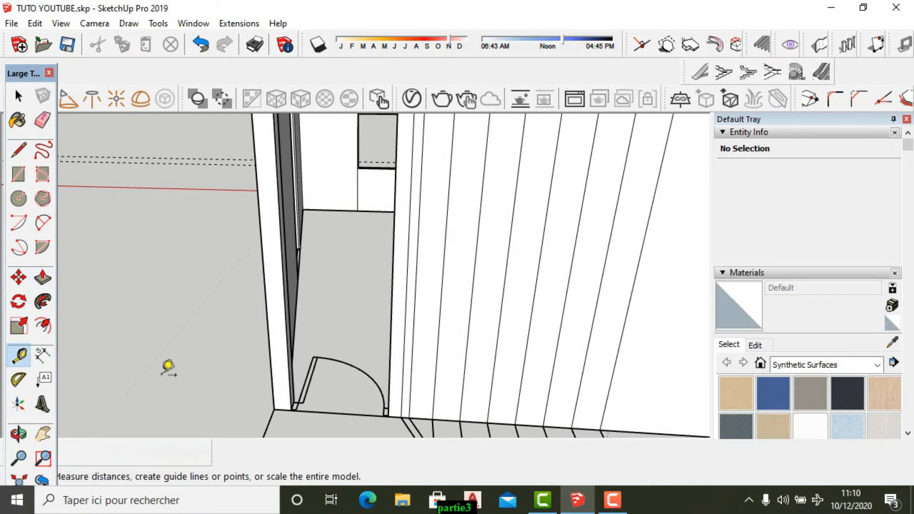
{"action": "scroll", "coordinate": [429, 417], "scroll_direction": "up", "scroll_amount": 2}
{"action": "left_click", "coordinate": [416, 413]}
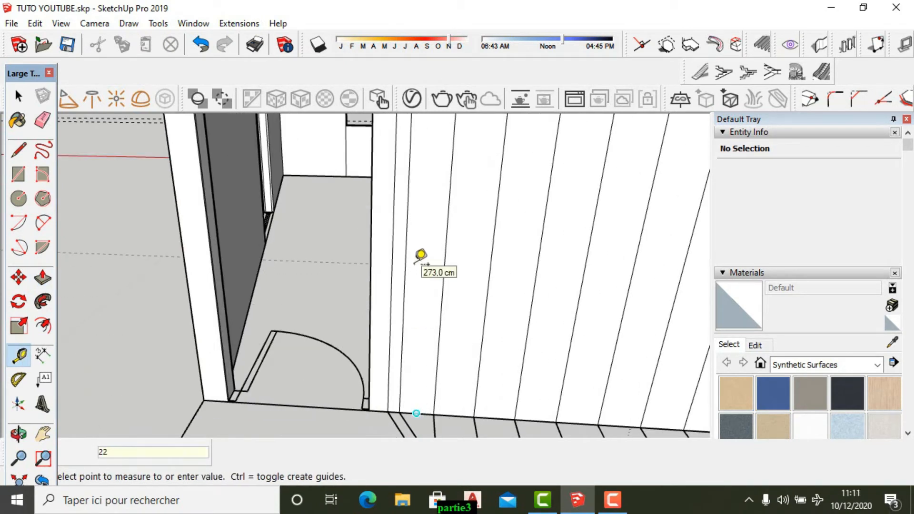
{"action": "key", "text": "Return"}
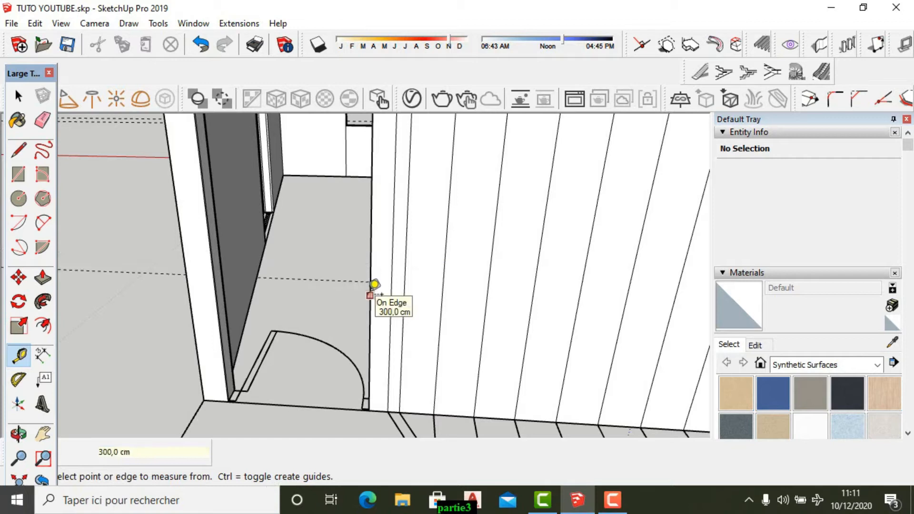
{"action": "left_click", "coordinate": [453, 416]}
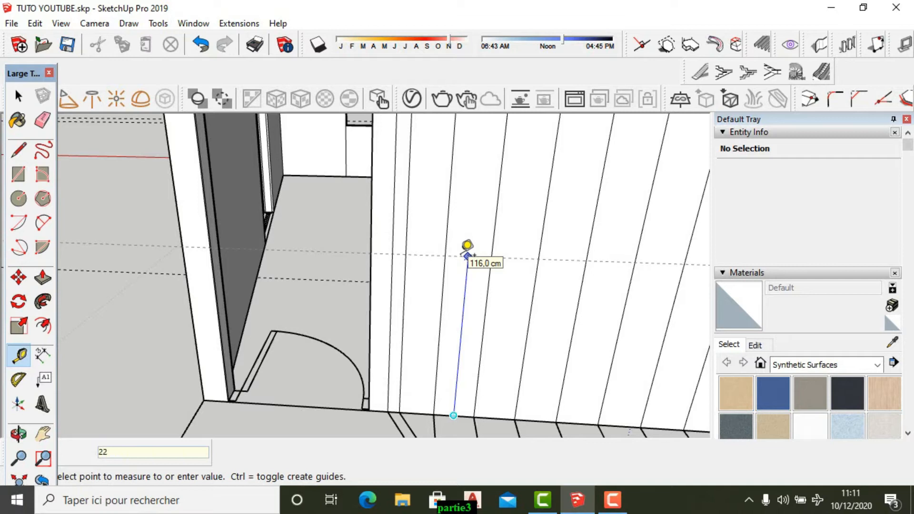
{"action": "left_click", "coordinate": [467, 246]}
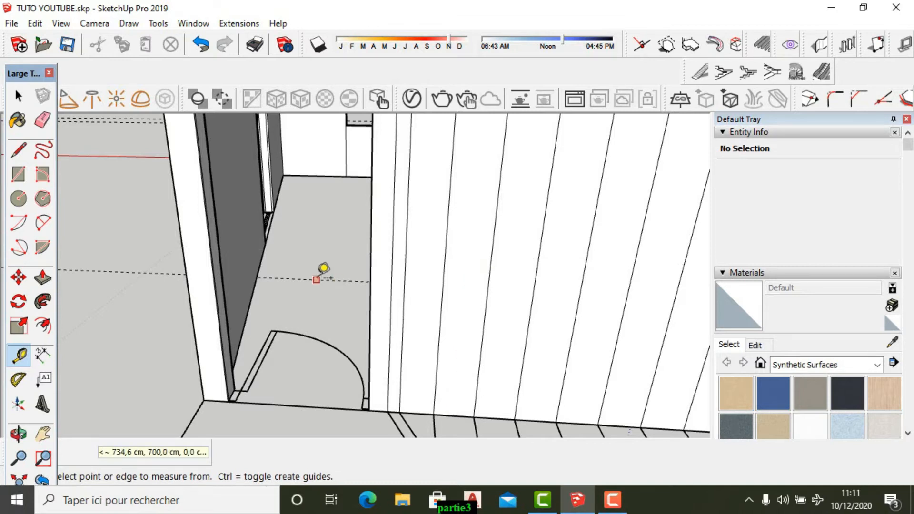
- Draw a 15 cm line across the door opening's jamb at the height of the door head guide
{"action": "scroll", "coordinate": [321, 270], "scroll_direction": "down", "scroll_amount": 3}
{"action": "mouse_move", "coordinate": [267, 172]}
{"action": "middle_mouse_down"}
{"action": "mouse_move", "coordinate": [171, 208]}
{"action": "mouse_move", "coordinate": [167, 176]}
{"action": "middle_mouse_up"}
{"action": "left_click", "coordinate": [19, 149]}
{"action": "scroll", "coordinate": [281, 172], "scroll_direction": "up", "scroll_amount": 4}
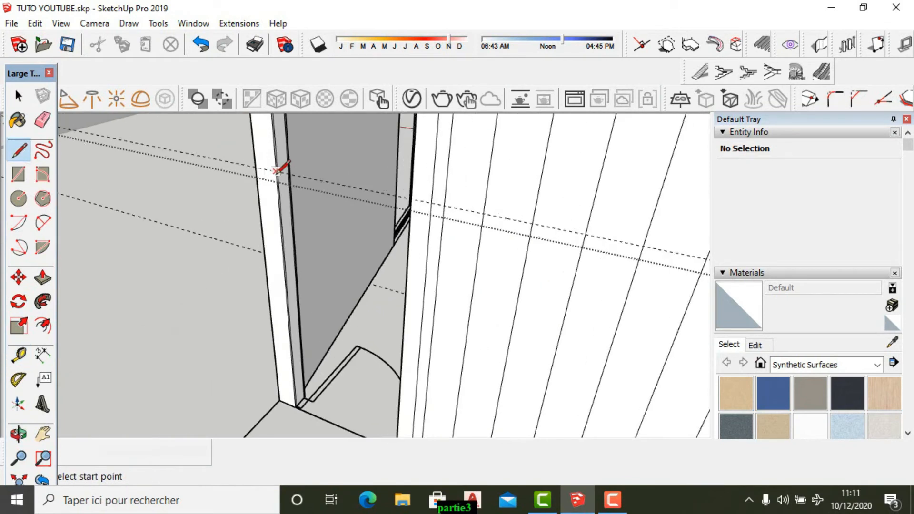
{"action": "left_click", "coordinate": [278, 168]}
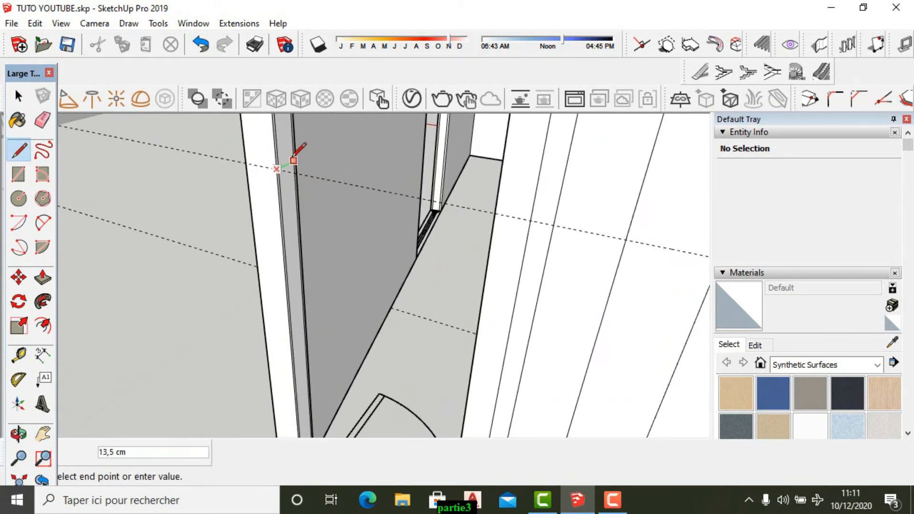
{"action": "scroll", "coordinate": [295, 162], "scroll_direction": "up", "scroll_amount": 3}
{"action": "left_click", "coordinate": [300, 165]}
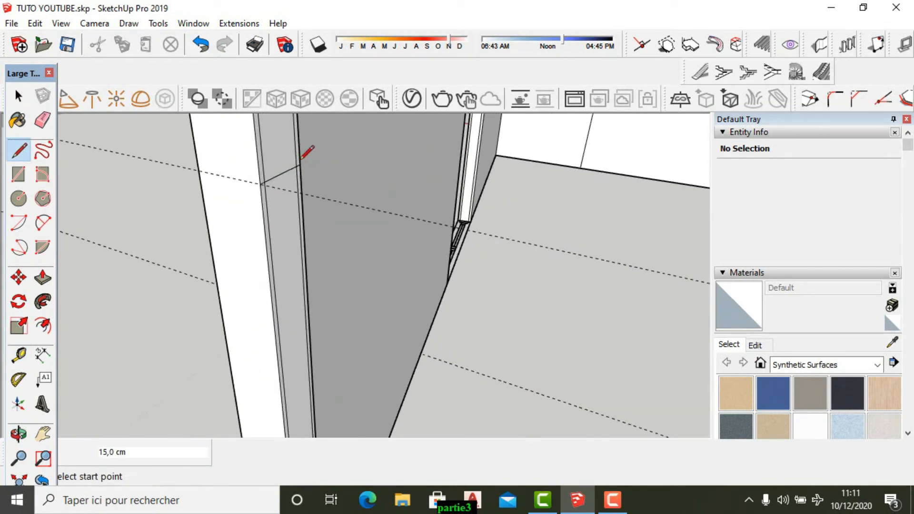
- Erase the leftover vertical edges above the line on the door opening's jamb
{"action": "left_click", "coordinate": [42, 120]}
{"action": "scroll", "coordinate": [248, 147], "scroll_direction": "up", "scroll_amount": 2}
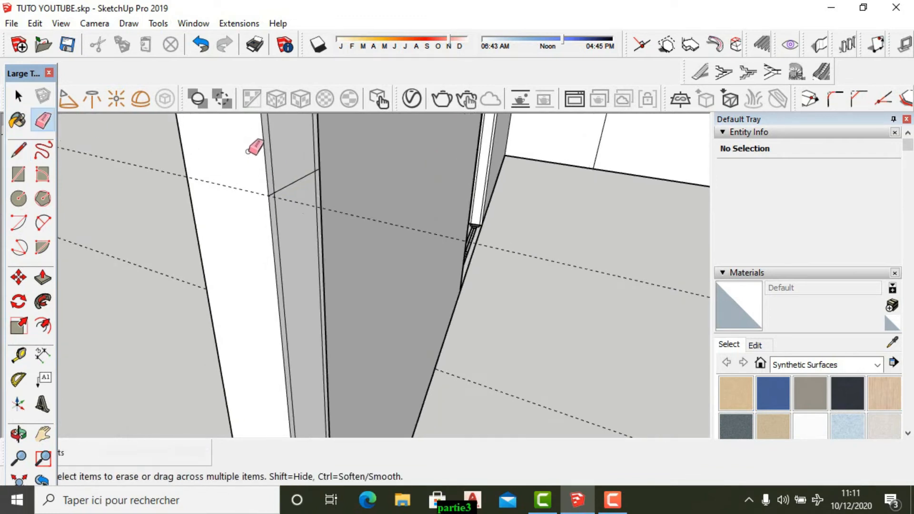
{"action": "left_click_drag", "start_coordinate": [274, 159], "coordinate": [305, 149]}
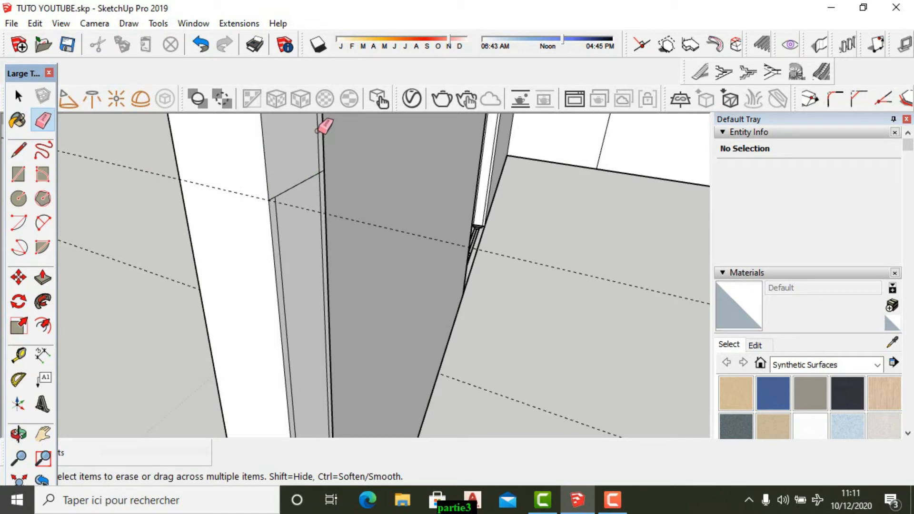
- Push/Pull the jamb's upper face 100 cm across the door opening to form the lintel
{"action": "left_click", "coordinate": [42, 280]}
{"action": "left_click", "coordinate": [292, 180]}
{"action": "scroll", "coordinate": [299, 178], "scroll_direction": "down", "scroll_amount": 2}
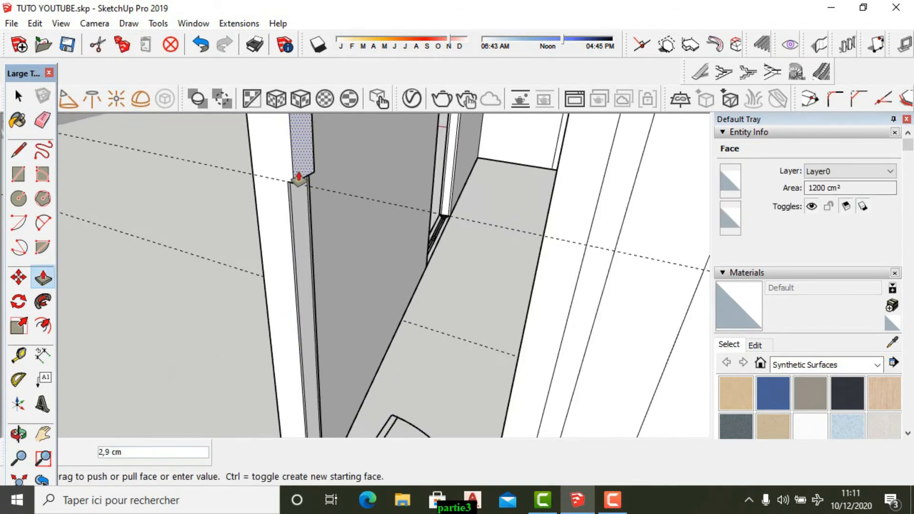
{"action": "scroll", "coordinate": [300, 177], "scroll_direction": "down", "scroll_amount": 2}
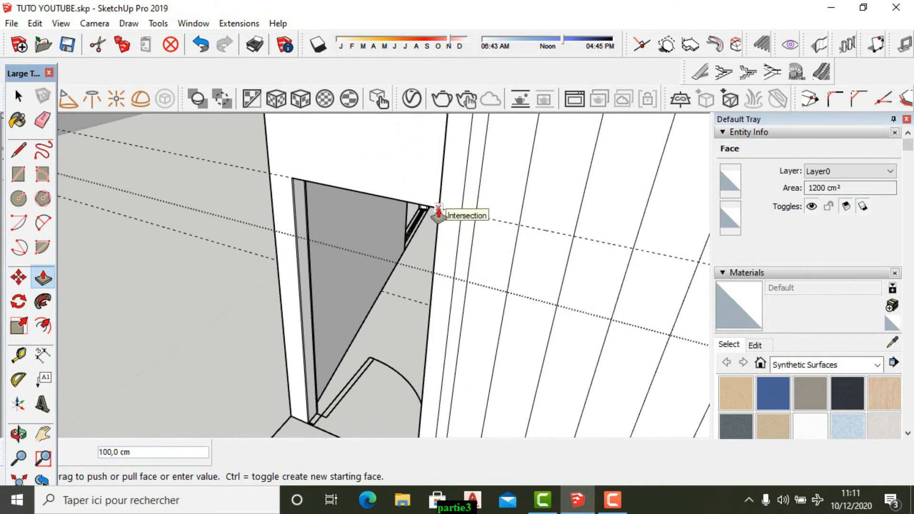
{"action": "left_click", "coordinate": [439, 217]}
- Place horizontal guides on the wall at the building's opposite end, one 100 cm above its base and another 120 cm above that
{"action": "scroll", "coordinate": [241, 238], "scroll_direction": "down", "scroll_amount": 6}
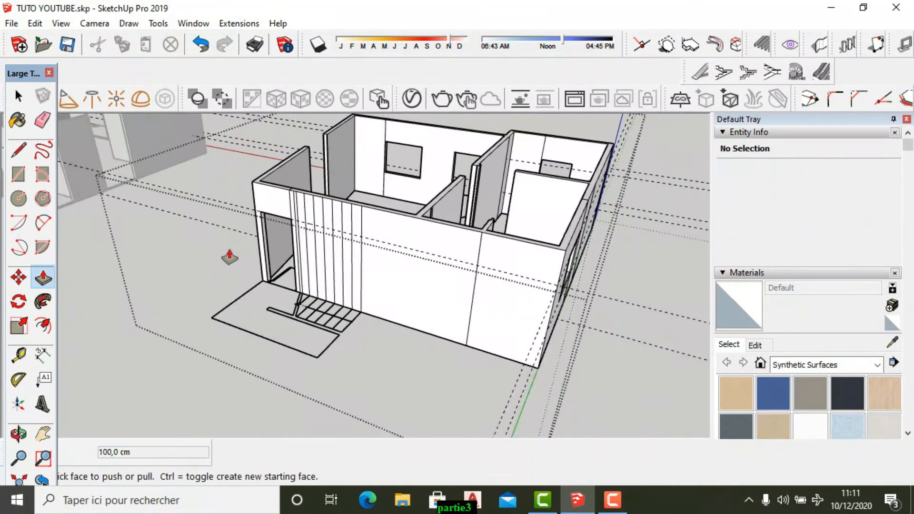
{"action": "middle_click_drag", "start_coordinate": [227, 256], "coordinate": [421, 209]}
{"action": "scroll", "coordinate": [259, 206], "scroll_direction": "up", "scroll_amount": 5}
{"action": "middle_click_drag", "start_coordinate": [259, 206], "coordinate": [460, 231]}
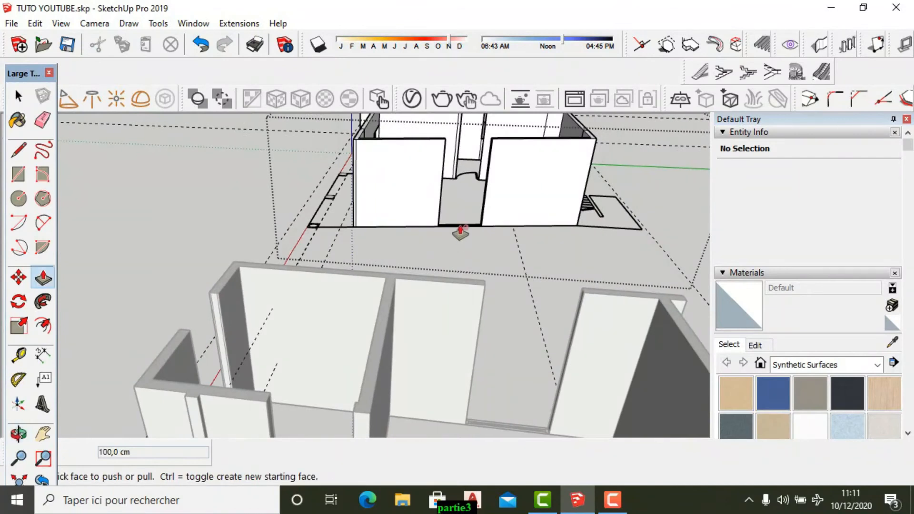
{"action": "scroll", "coordinate": [516, 156], "scroll_direction": "up", "scroll_amount": 5}
{"action": "scroll", "coordinate": [387, 150], "scroll_direction": "up", "scroll_amount": 2}
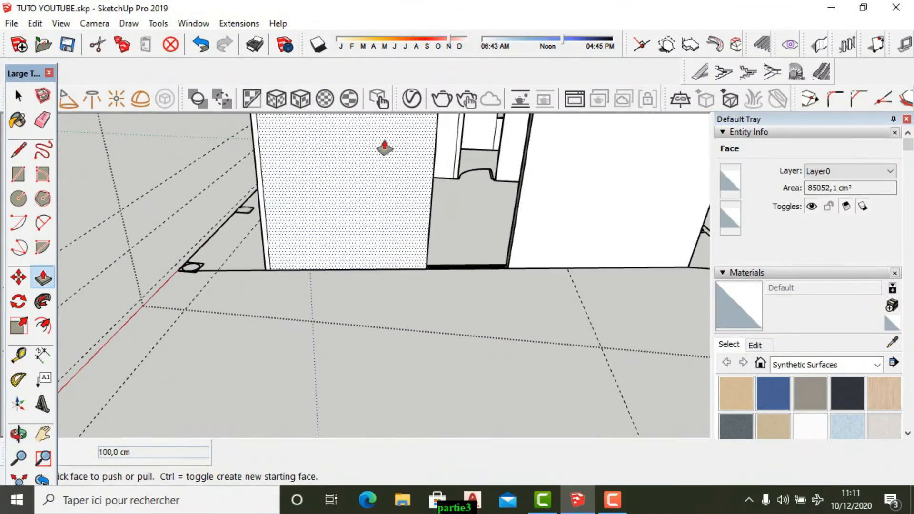
{"action": "left_click", "coordinate": [18, 356]}
{"action": "left_click", "coordinate": [360, 270]}
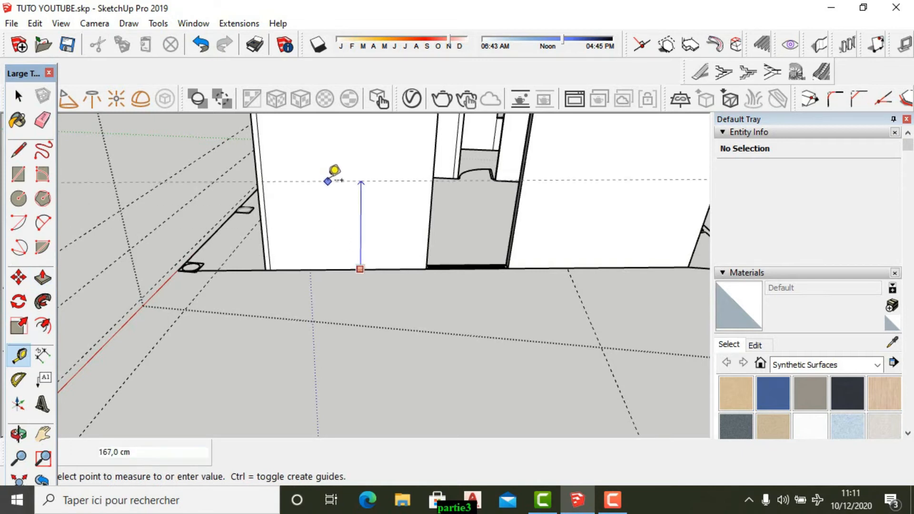
{"action": "type", "text": "10"}
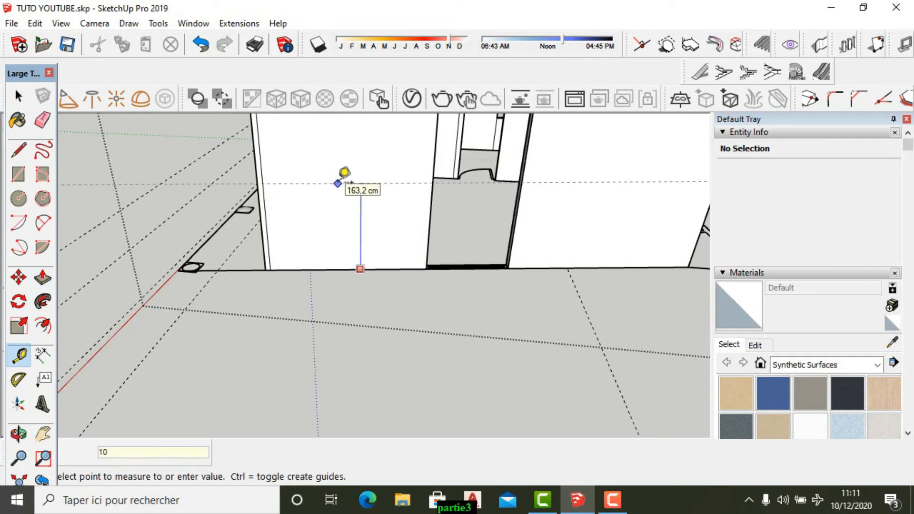
{"action": "type", "text": "0"}
{"action": "key", "text": "Return"}
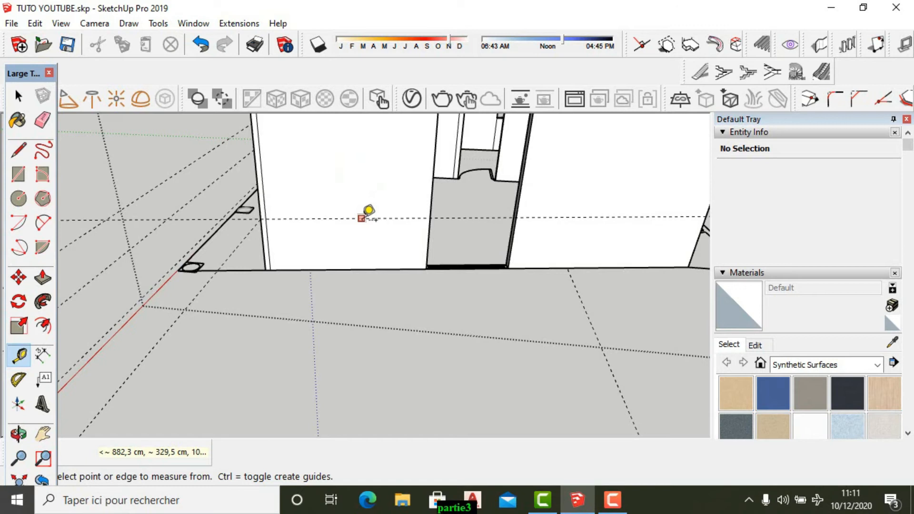
{"action": "left_click", "coordinate": [361, 218]}
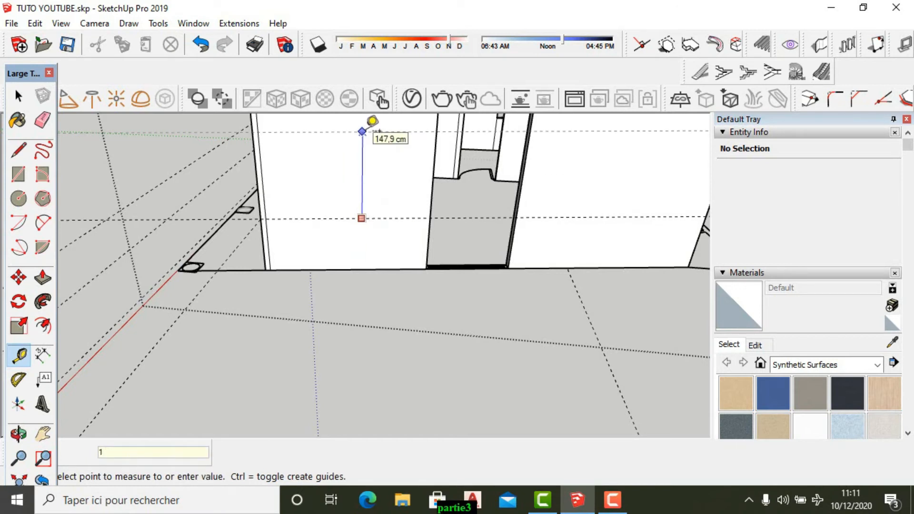
{"action": "key", "text": "Return"}
- Draw a 15 cm by 120 cm rectangle on the jamb of this wall's opening, between the two guides
{"action": "scroll", "coordinate": [322, 239], "scroll_direction": "down", "scroll_amount": 3}
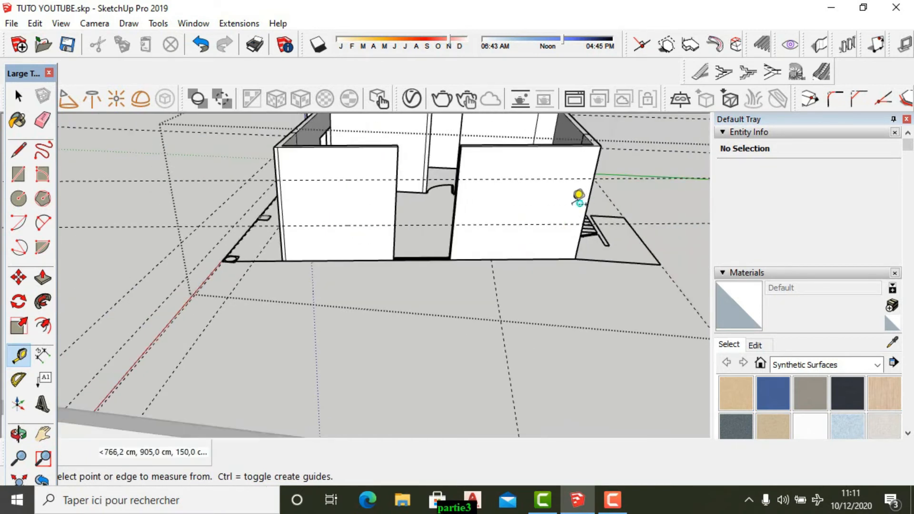
{"action": "middle_click_drag", "start_coordinate": [574, 204], "coordinate": [344, 183]}
{"action": "scroll", "coordinate": [342, 183], "scroll_direction": "up", "scroll_amount": 5}
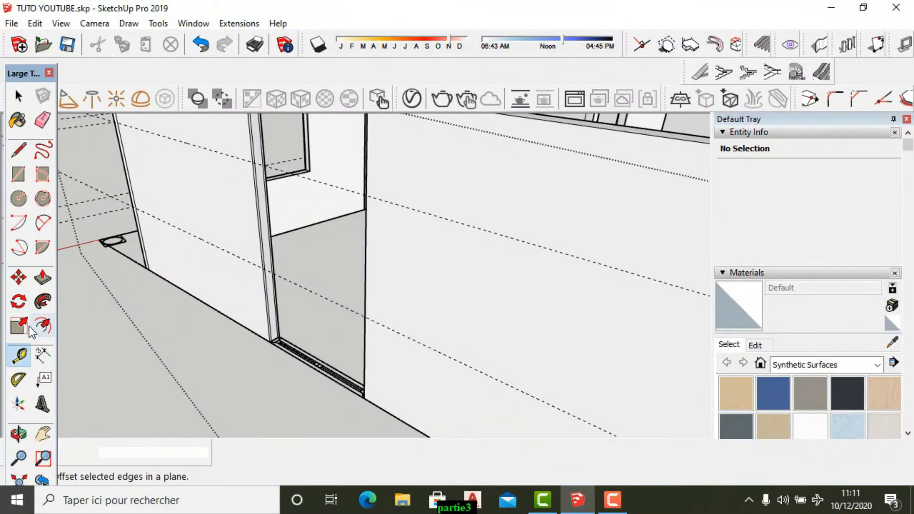
{"action": "left_click", "coordinate": [19, 174]}
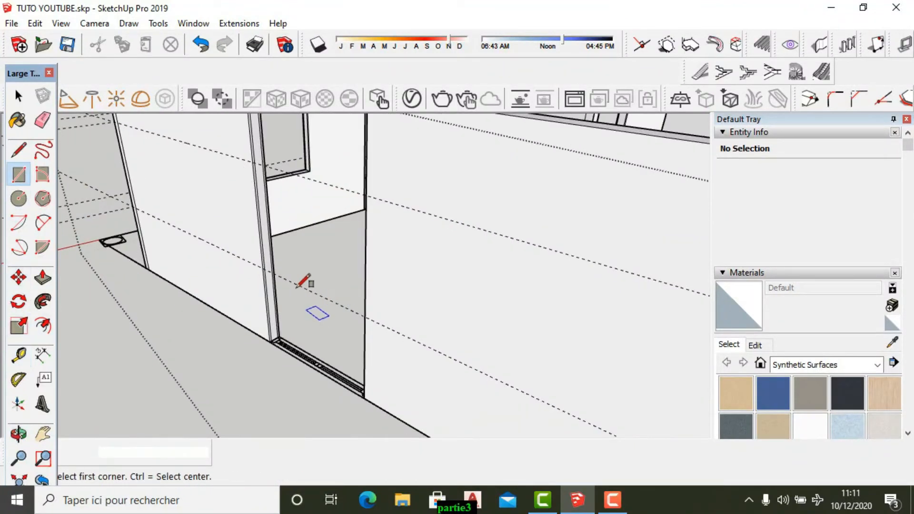
{"action": "scroll", "coordinate": [302, 287], "scroll_direction": "up", "scroll_amount": 4}
{"action": "scroll", "coordinate": [259, 263], "scroll_direction": "down", "scroll_amount": 3}
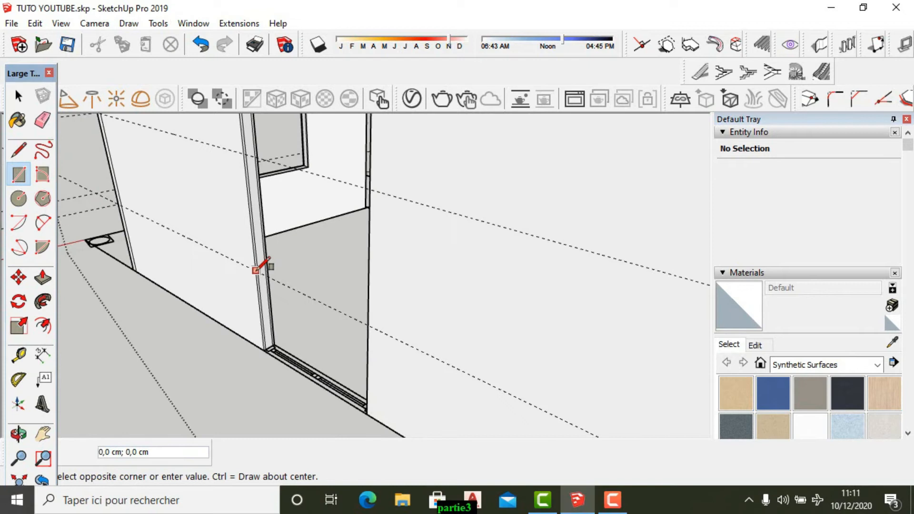
{"action": "scroll", "coordinate": [286, 191], "scroll_direction": "up", "scroll_amount": 2}
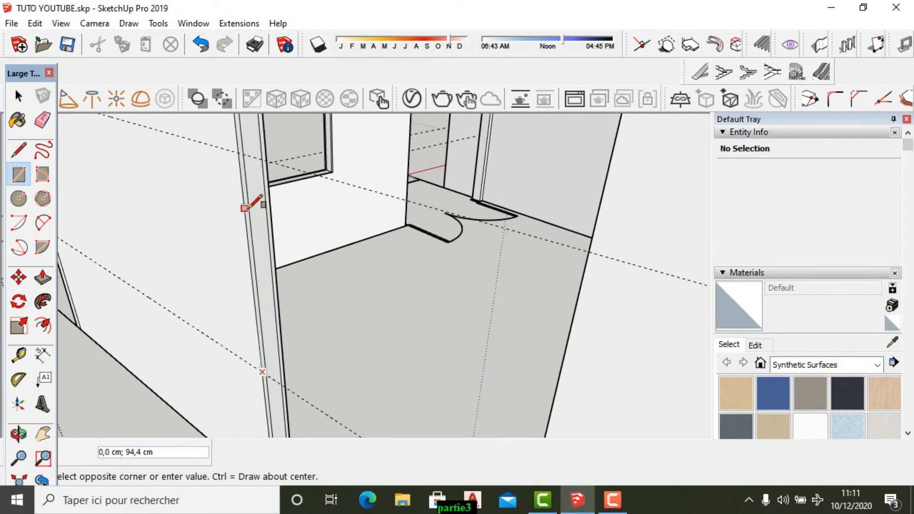
{"action": "left_click", "coordinate": [240, 152]}
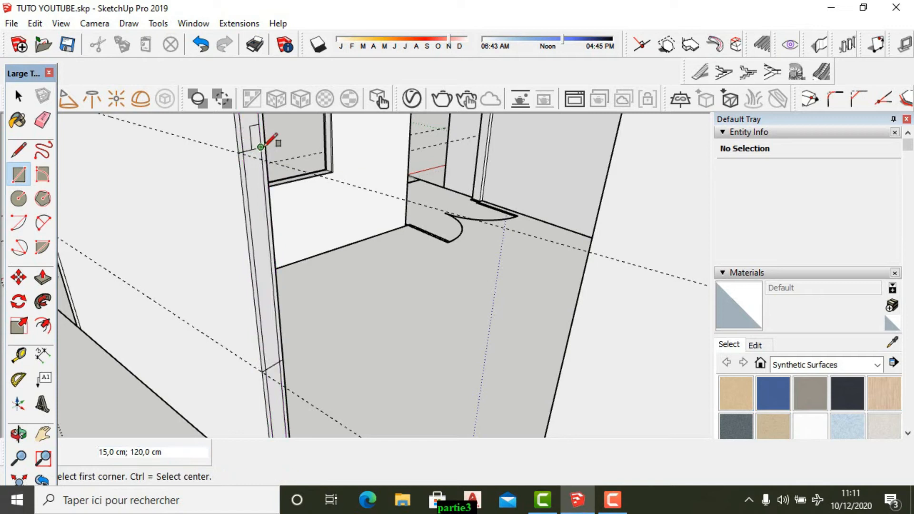
{"action": "scroll", "coordinate": [187, 180], "scroll_direction": "up", "scroll_amount": 2}
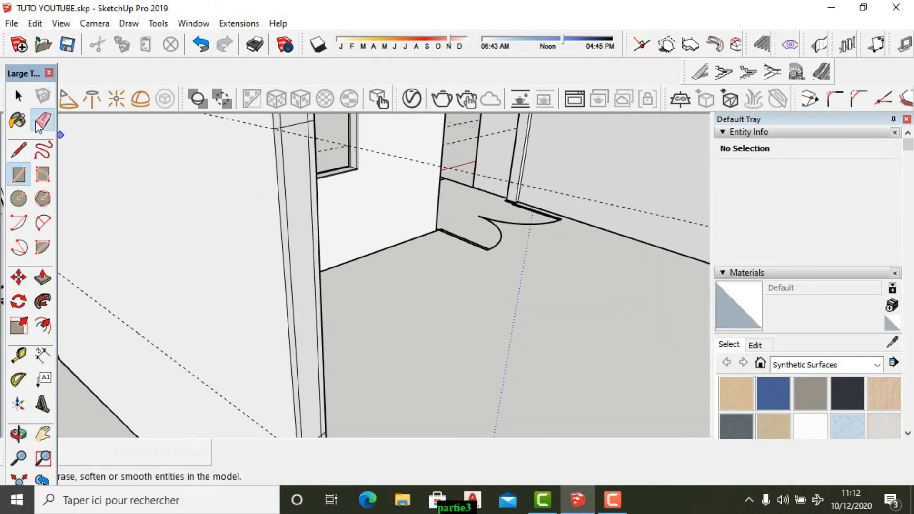
- Erase the leftover vertical edges above and below the rectangle on this opening's jamb
{"action": "left_click", "coordinate": [38, 126]}
{"action": "scroll", "coordinate": [326, 347], "scroll_direction": "down", "scroll_amount": 5}
{"action": "scroll", "coordinate": [306, 231], "scroll_direction": "up", "scroll_amount": 3}
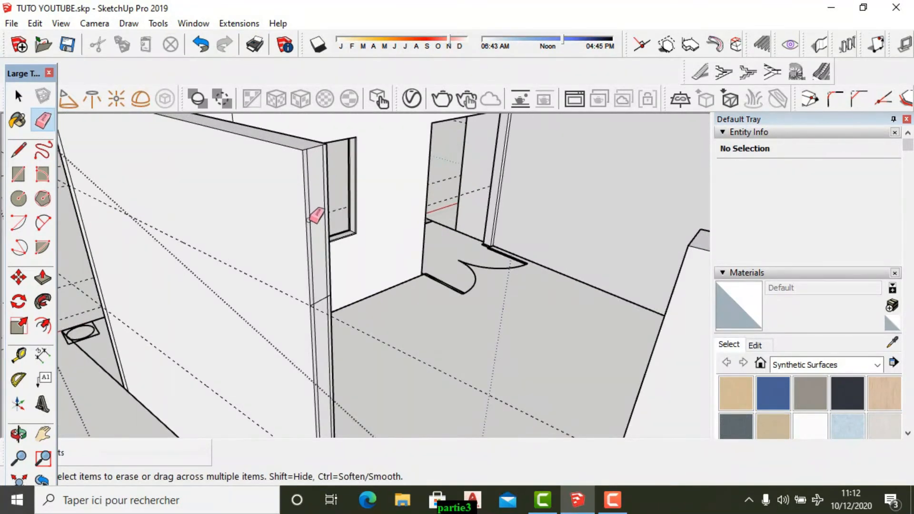
{"action": "scroll", "coordinate": [317, 205], "scroll_direction": "down", "scroll_amount": 4}
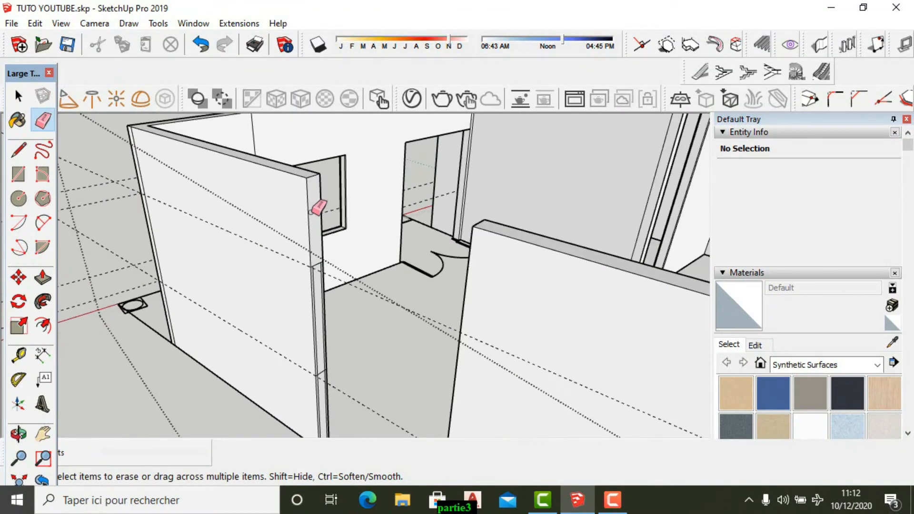
{"action": "scroll", "coordinate": [310, 320], "scroll_direction": "up", "scroll_amount": 5}
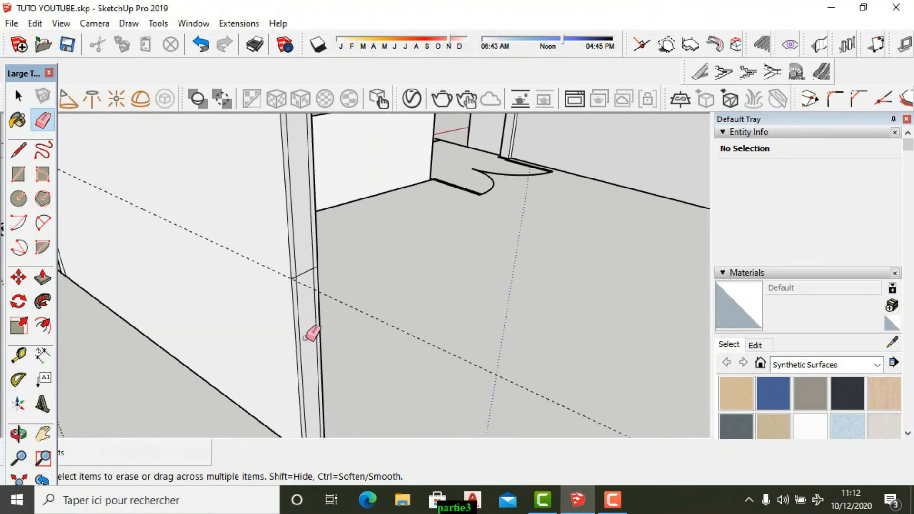
{"action": "left_click_drag", "start_coordinate": [302, 342], "coordinate": [323, 336]}
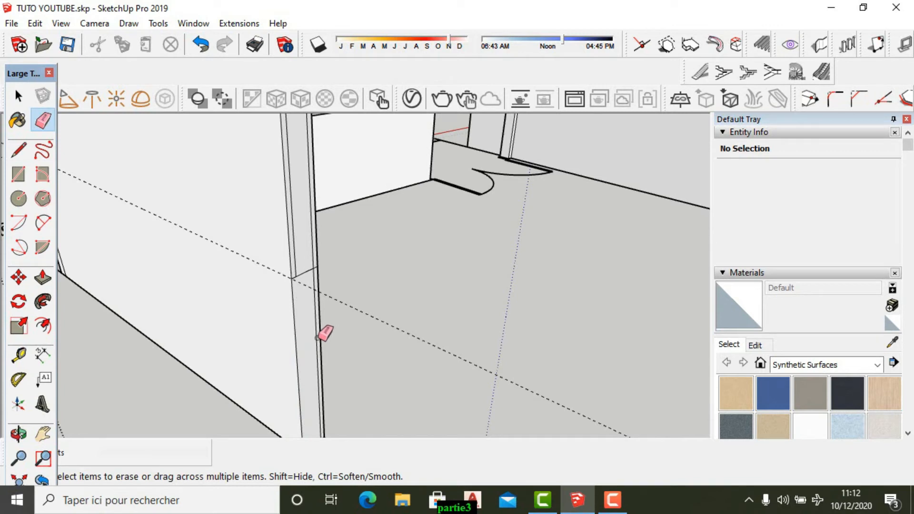
- Push/Pull the jamb's lower and upper faces 150 cm across the opening to form the window's sill and lintel
{"action": "left_click", "coordinate": [43, 279]}
{"action": "left_click", "coordinate": [315, 328]}
{"action": "scroll", "coordinate": [320, 326], "scroll_direction": "down", "scroll_amount": 2}
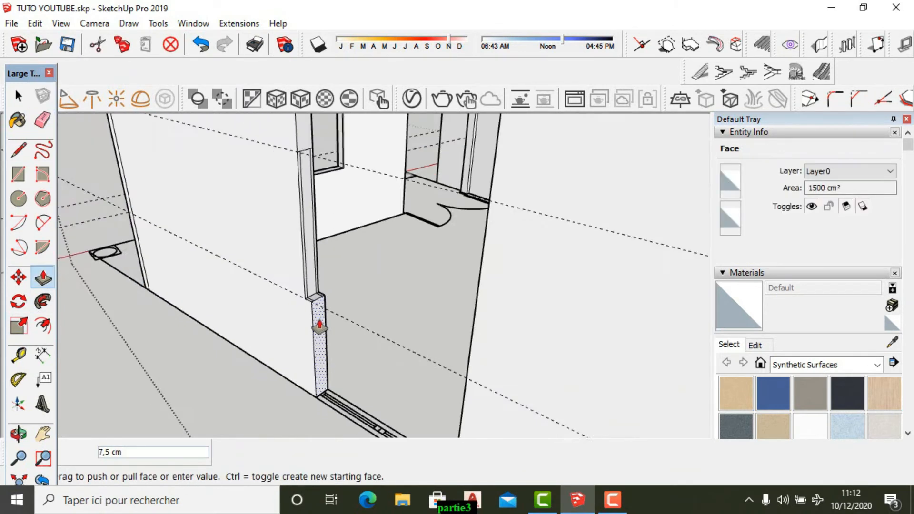
{"action": "scroll", "coordinate": [319, 327], "scroll_direction": "down", "scroll_amount": 2}
{"action": "left_click", "coordinate": [412, 365]}
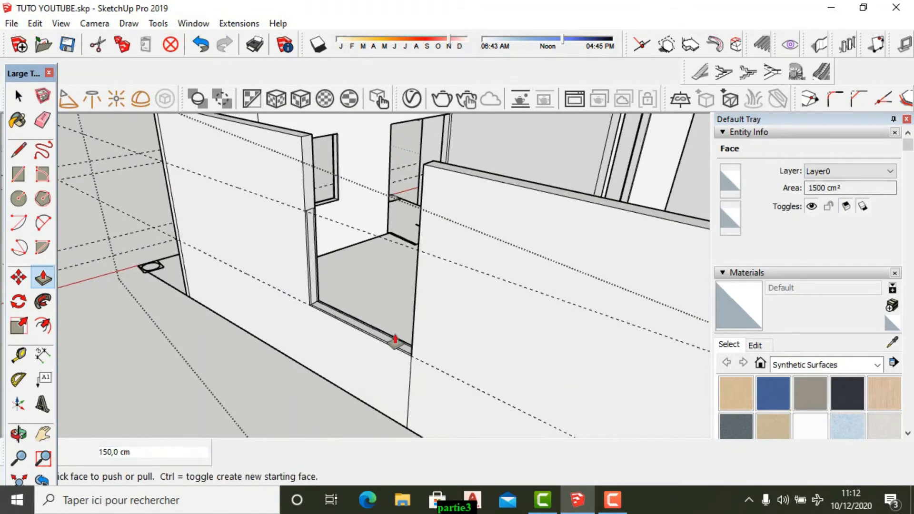
{"action": "left_click", "coordinate": [307, 202]}
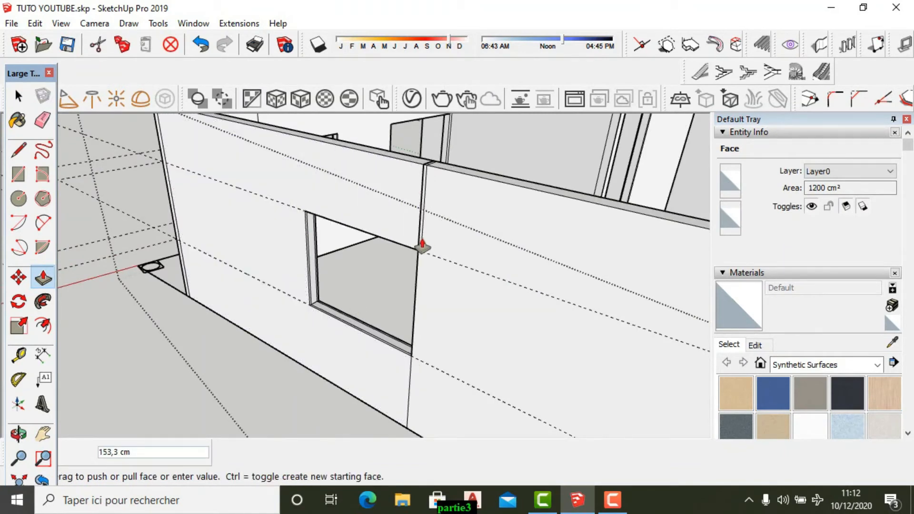
{"action": "left_click", "coordinate": [419, 248]}
- Inspect the window and door openings on all sides of the building
{"action": "scroll", "coordinate": [272, 251], "scroll_direction": "down", "scroll_amount": 5}
{"action": "middle_click_drag", "start_coordinate": [370, 162], "coordinate": [339, 238]}
{"action": "middle_click_drag", "start_coordinate": [460, 260], "coordinate": [132, 224]}
{"action": "middle_click_drag", "start_coordinate": [371, 225], "coordinate": [115, 215]}
{"action": "middle_click_drag", "start_coordinate": [294, 166], "coordinate": [114, 166]}
{"action": "scroll", "coordinate": [444, 245], "scroll_direction": "down", "scroll_amount": 3}
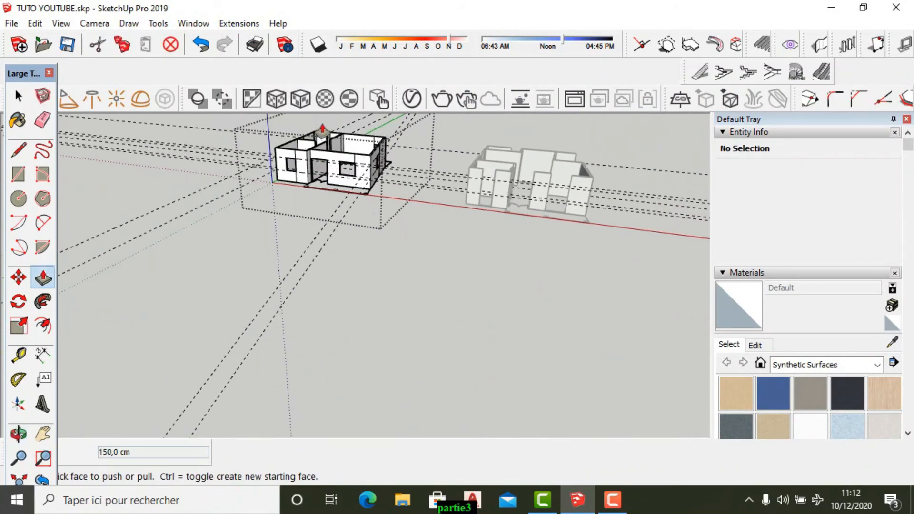
{"action": "scroll", "coordinate": [324, 131], "scroll_direction": "up", "scroll_amount": 3}
{"action": "middle_click_drag", "start_coordinate": [327, 144], "coordinate": [185, 170]}
{"action": "scroll", "coordinate": [413, 150], "scroll_direction": "up", "scroll_amount": 3}
{"action": "scroll", "coordinate": [494, 203], "scroll_direction": "down", "scroll_amount": 3}
{"action": "middle_click_drag", "start_coordinate": [378, 232], "coordinate": [514, 183]}
{"action": "scroll", "coordinate": [270, 210], "scroll_direction": "up", "scroll_amount": 3}
{"action": "middle_click_drag", "start_coordinate": [270, 210], "coordinate": [456, 183]}
{"action": "scroll", "coordinate": [455, 183], "scroll_direction": "down", "scroll_amount": 3}
{"action": "middle_click_drag", "start_coordinate": [312, 217], "coordinate": [200, 204]}
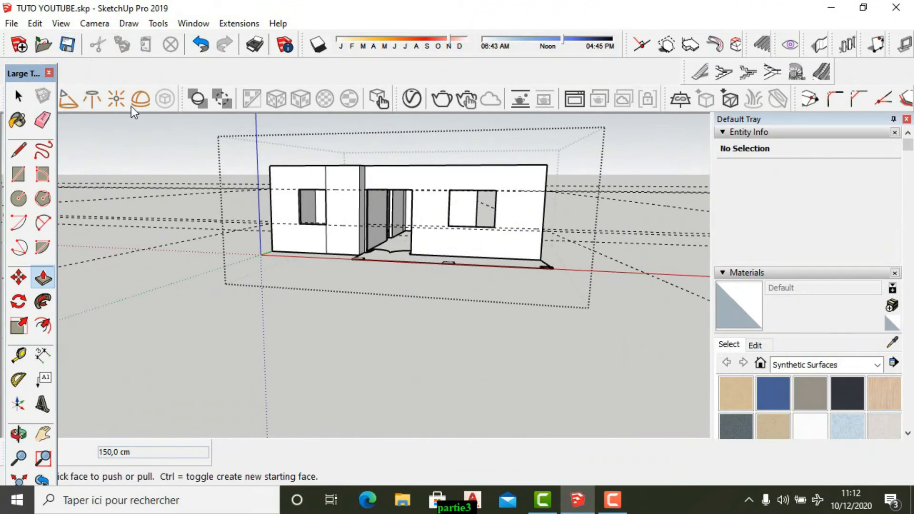
- Close the walls group and delete all guides from the model
{"action": "left_click", "coordinate": [19, 97]}
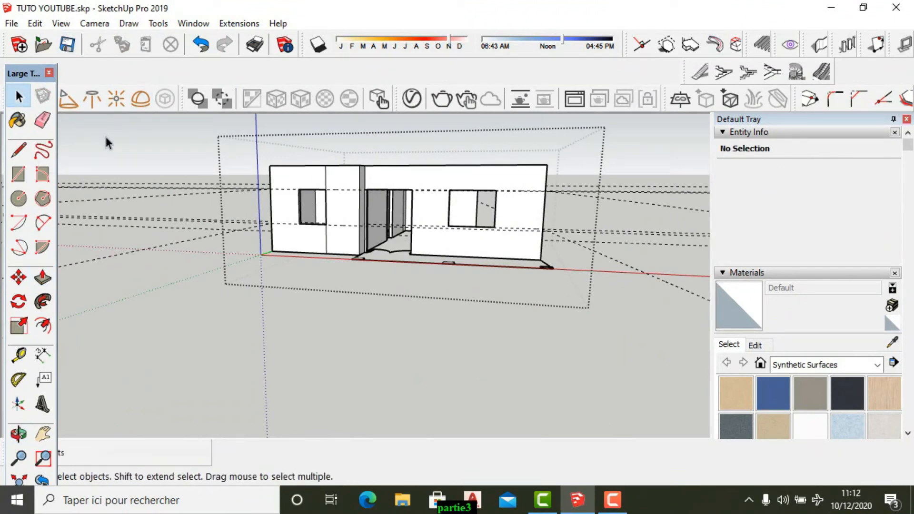
{"action": "left_click", "coordinate": [106, 136]}
{"action": "middle_click_drag", "start_coordinate": [159, 176], "coordinate": [296, 304]}
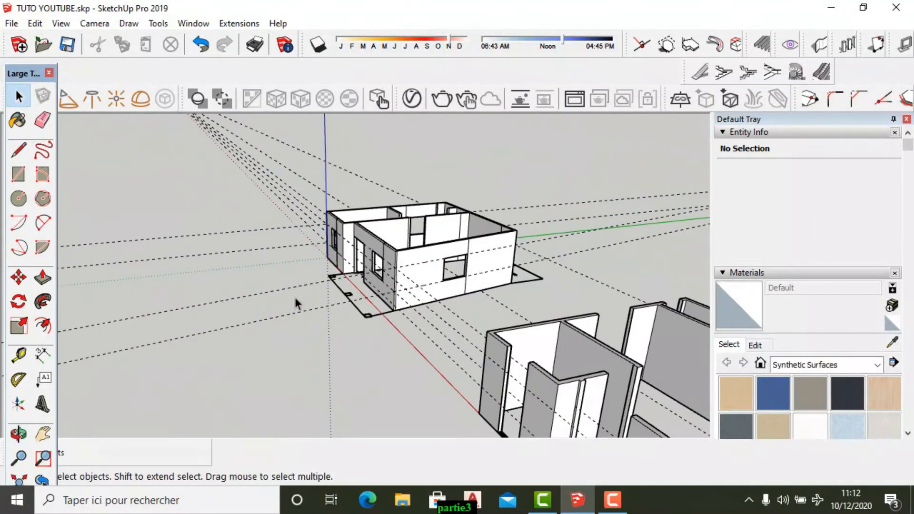
{"action": "left_click", "coordinate": [35, 24]}
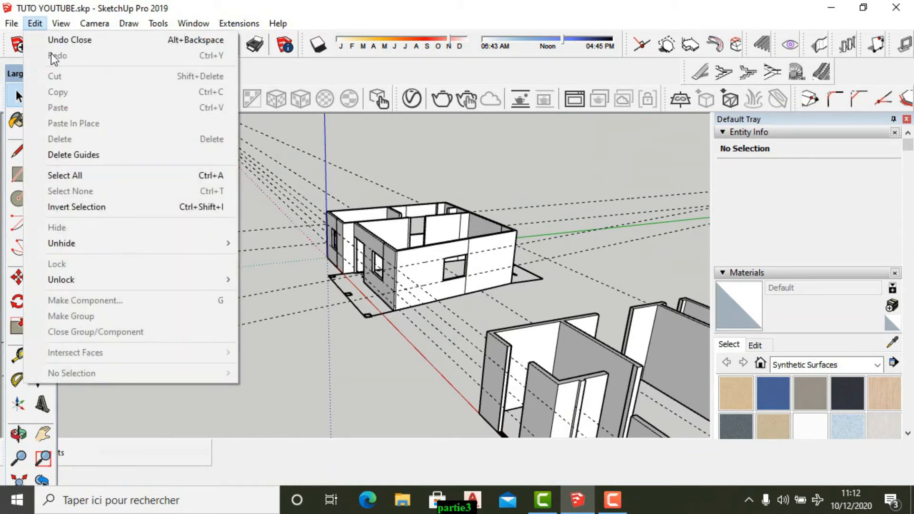
{"action": "left_click", "coordinate": [78, 155]}
- Examine the finished walls and openings from around the building without the guides
{"action": "middle_click_drag", "start_coordinate": [267, 273], "coordinate": [328, 229]}
{"action": "scroll", "coordinate": [329, 227], "scroll_direction": "up", "scroll_amount": 2}
{"action": "middle_click_drag", "start_coordinate": [384, 227], "coordinate": [103, 218]}
{"action": "scroll", "coordinate": [520, 244], "scroll_direction": "down", "scroll_amount": 2}
{"action": "scroll", "coordinate": [496, 226], "scroll_direction": "down", "scroll_amount": 3}
{"action": "scroll", "coordinate": [481, 233], "scroll_direction": "up", "scroll_amount": 4}
{"action": "middle_click_drag", "start_coordinate": [296, 226], "coordinate": [119, 222]}
{"action": "scroll", "coordinate": [212, 210], "scroll_direction": "up", "scroll_amount": 4}
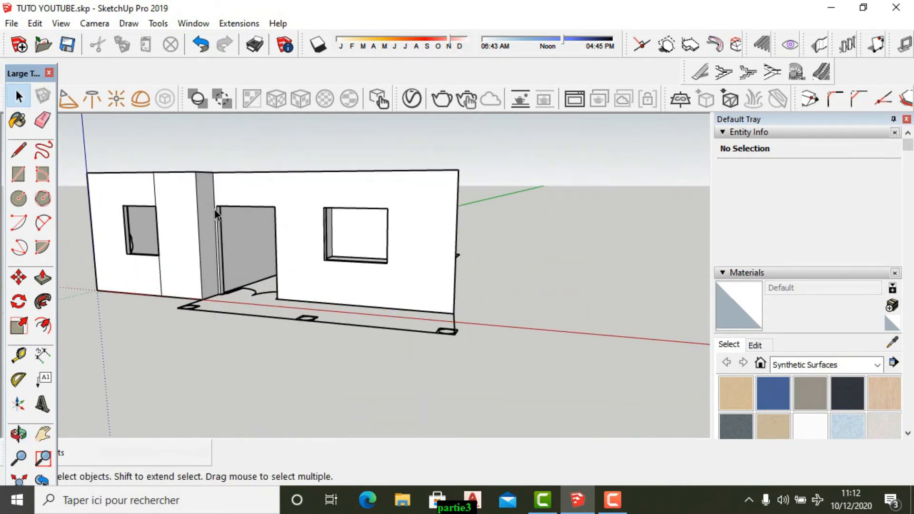
- Import c_1200x1350_sc_flat.skp from the DOORS folder and place it at the front window opening's lower corner nearest the doorway
{"action": "left_click", "coordinate": [10, 25]}
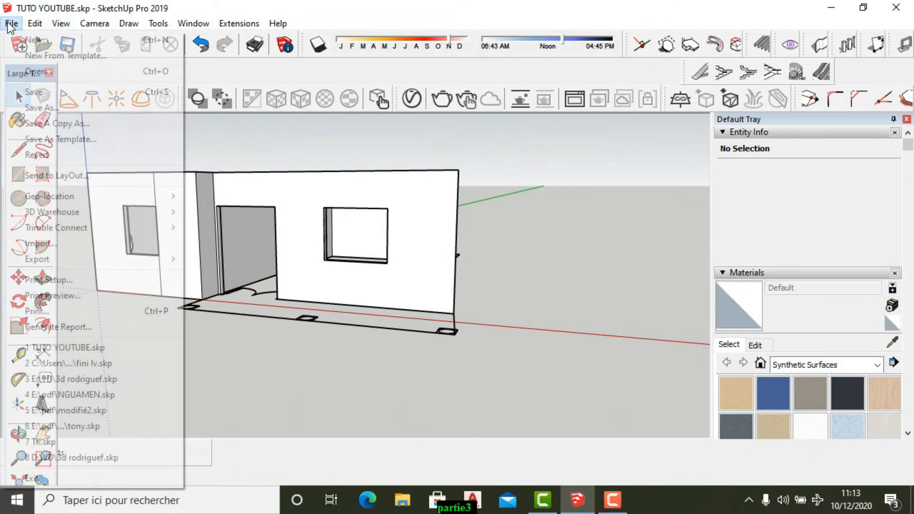
{"action": "left_click", "coordinate": [47, 244]}
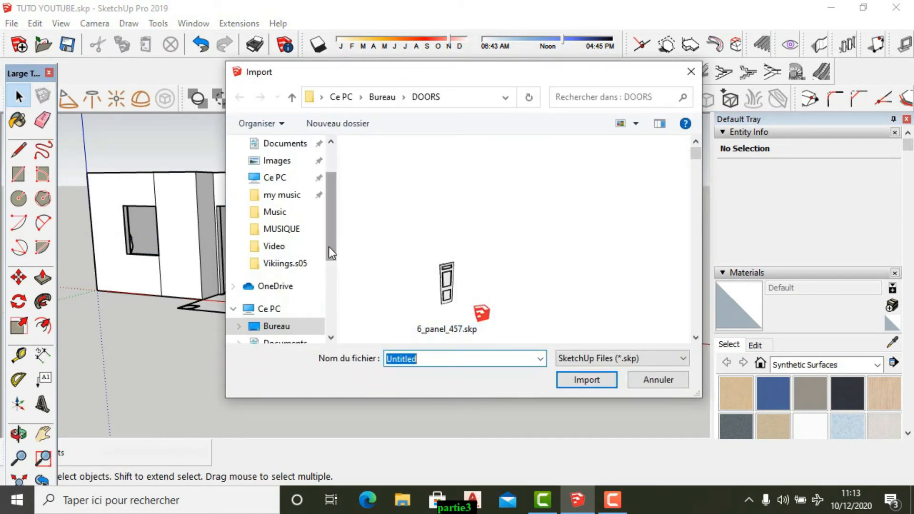
{"action": "scroll", "coordinate": [507, 232], "scroll_direction": "down", "scroll_amount": 3}
{"action": "scroll", "coordinate": [509, 233], "scroll_direction": "down", "scroll_amount": 1}
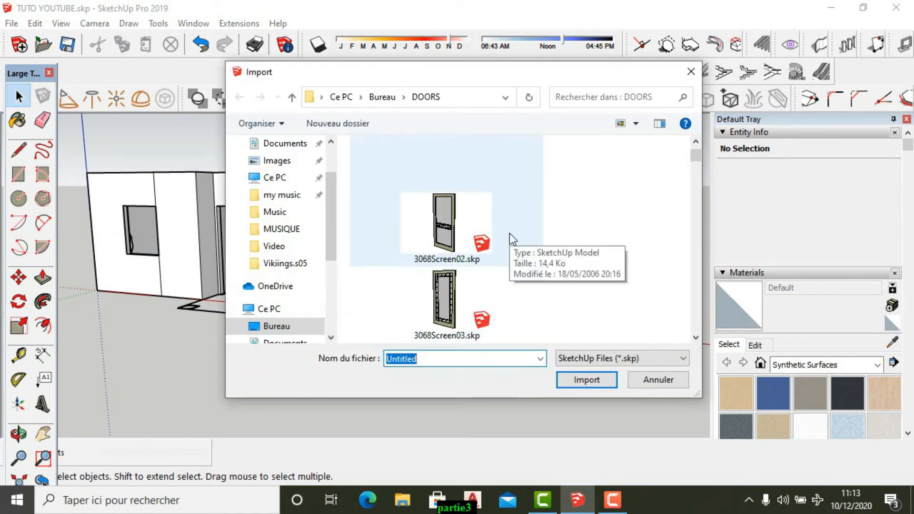
{"action": "scroll", "coordinate": [509, 233], "scroll_direction": "down", "scroll_amount": 4}
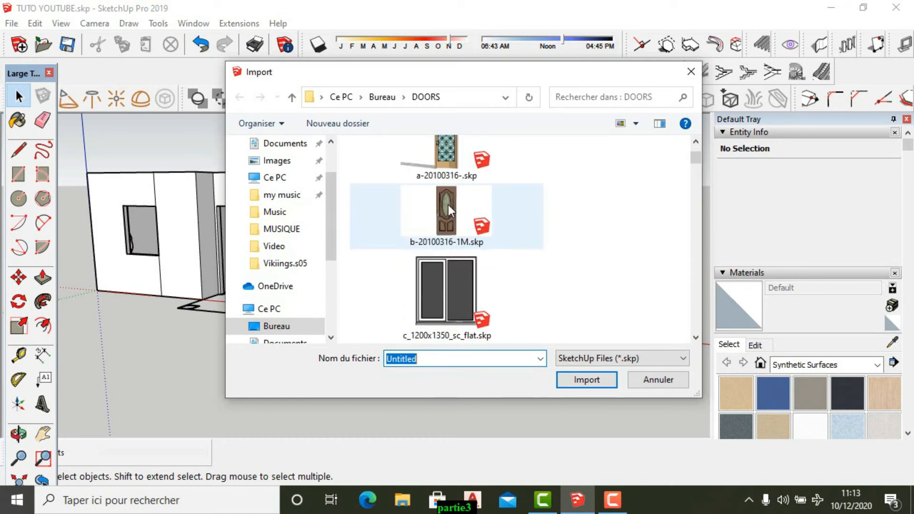
{"action": "left_click", "coordinate": [442, 290]}
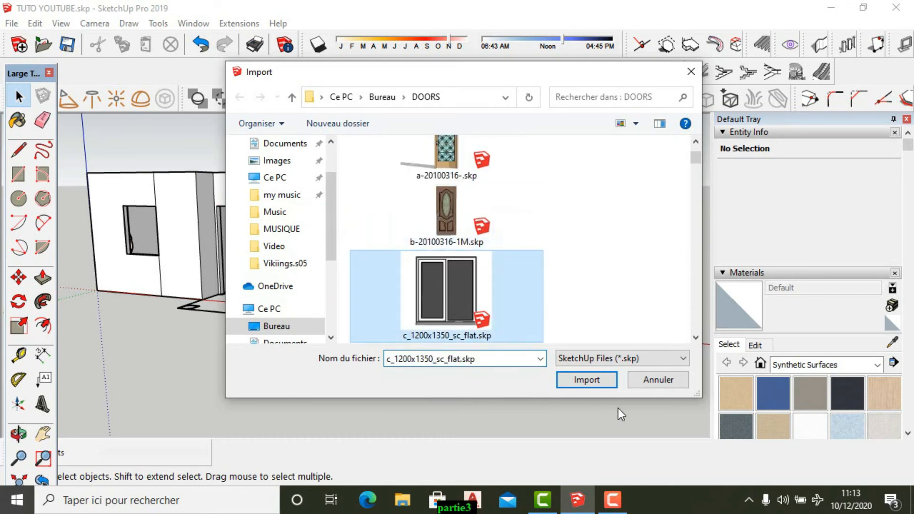
{"action": "left_click", "coordinate": [602, 384]}
{"action": "scroll", "coordinate": [361, 249], "scroll_direction": "up", "scroll_amount": 6}
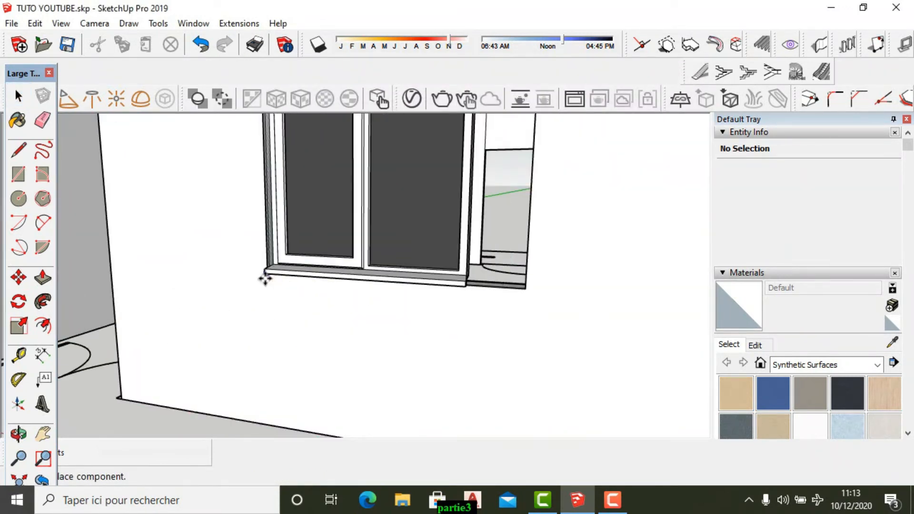
{"action": "left_click", "coordinate": [265, 279]}
{"action": "scroll", "coordinate": [358, 354], "scroll_direction": "down", "scroll_amount": 4}
{"action": "middle_click_drag", "start_coordinate": [303, 287], "coordinate": [309, 294]}
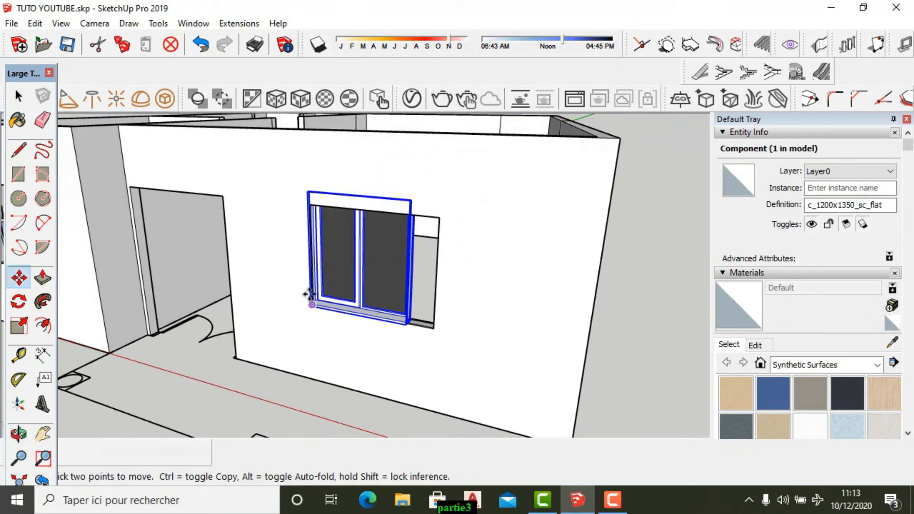
{"action": "scroll", "coordinate": [308, 295], "scroll_direction": "up", "scroll_amount": 5}
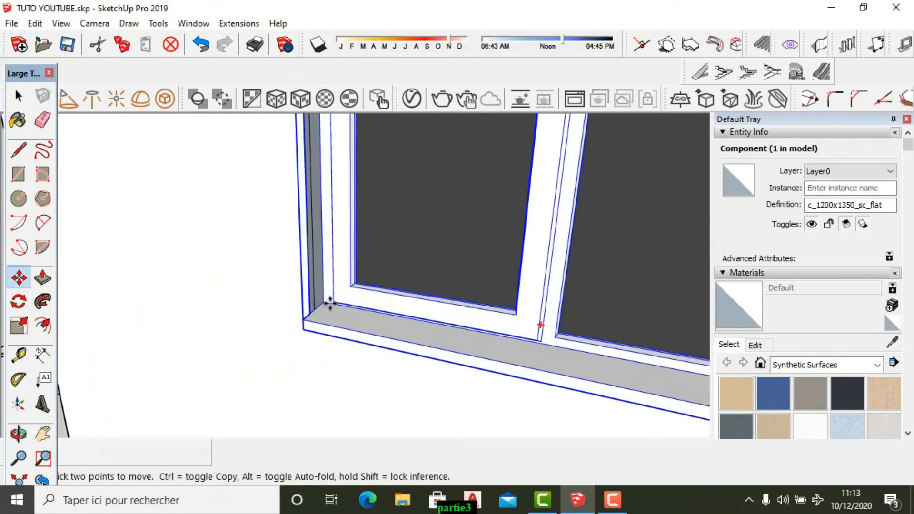
{"action": "left_click", "coordinate": [330, 303]}
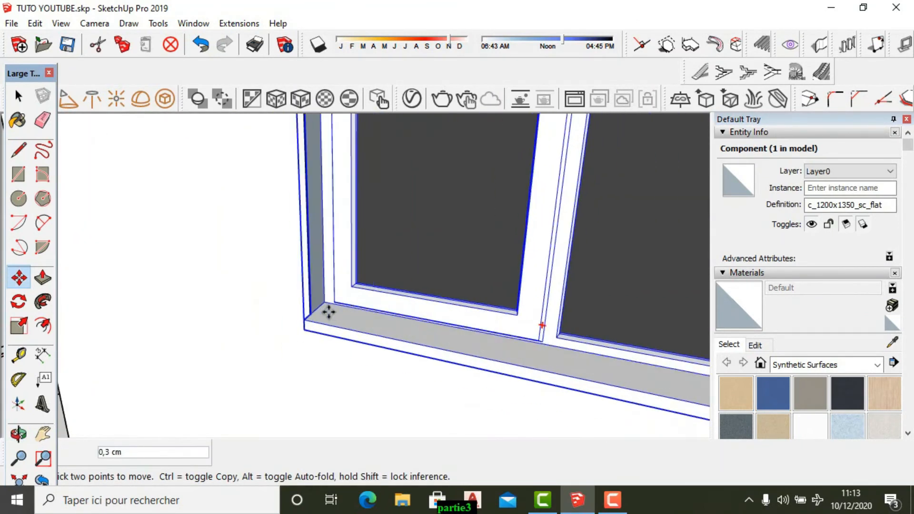
{"action": "middle_click_drag", "start_coordinate": [327, 310], "coordinate": [586, 249]}
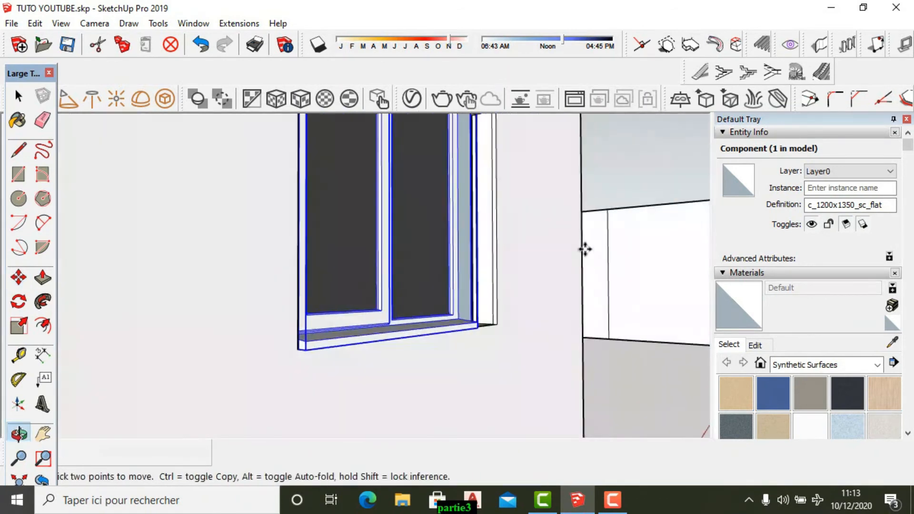
{"action": "scroll", "coordinate": [134, 374], "scroll_direction": "down", "scroll_amount": 6}
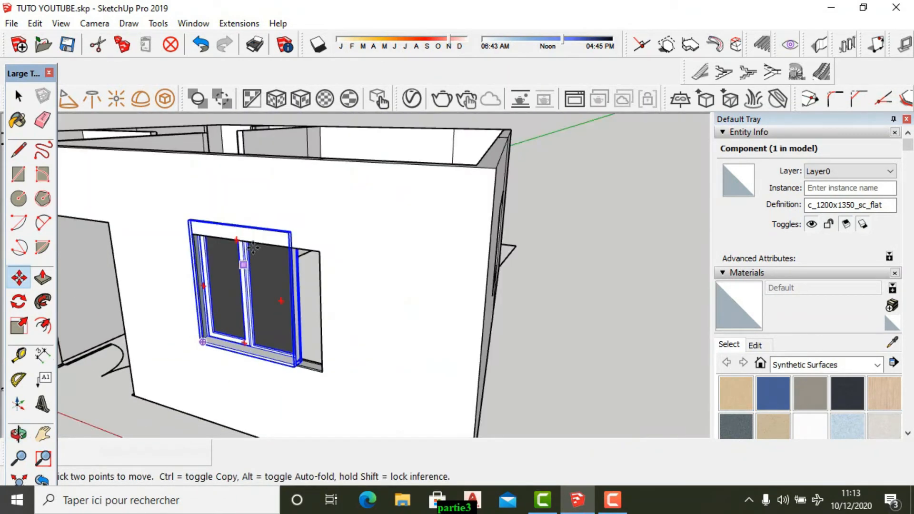
- Scale the window's height by about 0.89 to meet the lintel and stretch its width to the opening's far side
{"action": "scroll", "coordinate": [254, 245], "scroll_direction": "up", "scroll_amount": 2}
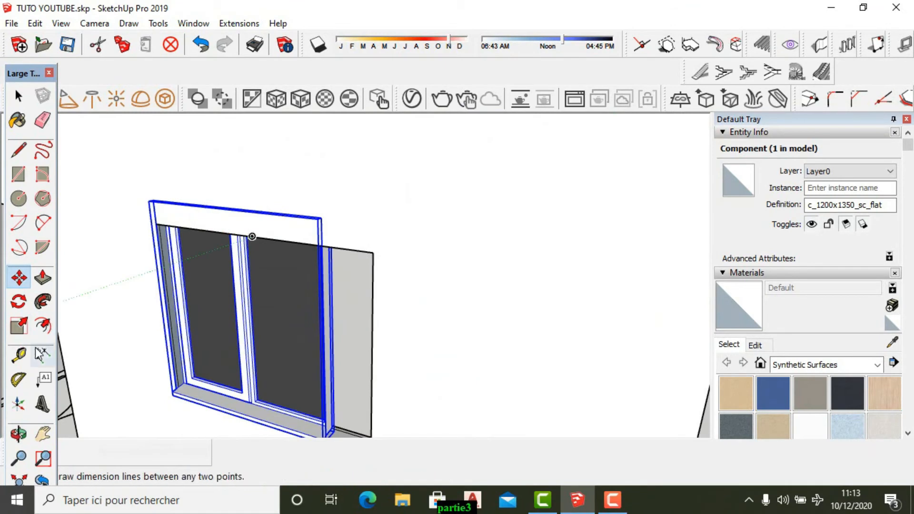
{"action": "left_click", "coordinate": [18, 327]}
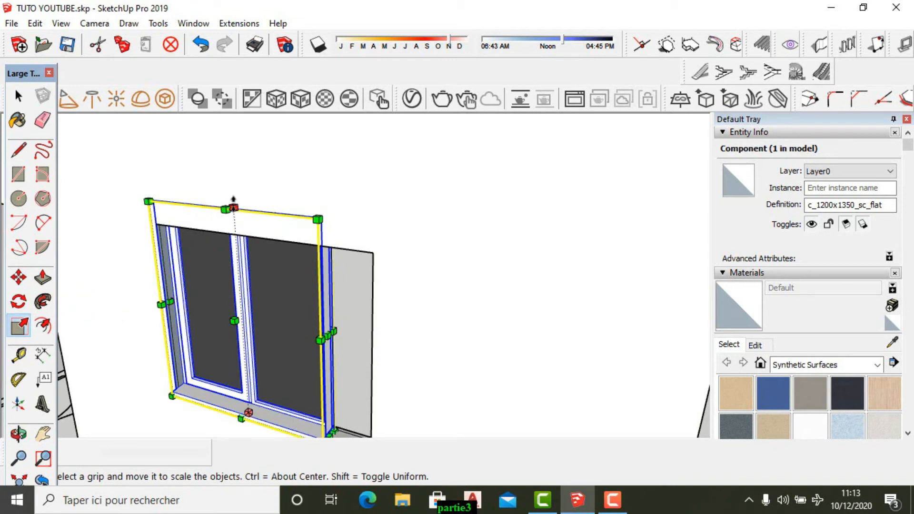
{"action": "left_click_drag", "start_coordinate": [234, 208], "coordinate": [240, 234]}
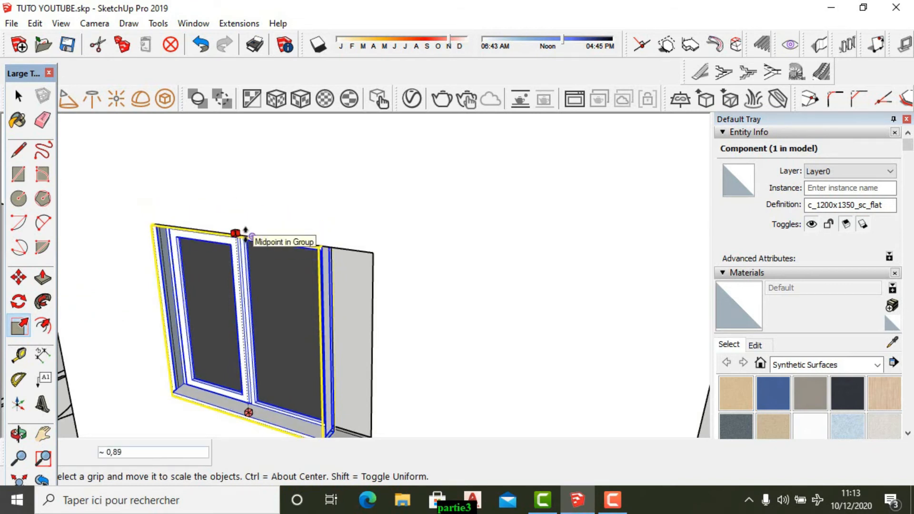
{"action": "left_click_drag", "start_coordinate": [323, 344], "coordinate": [372, 317]}
{"action": "scroll", "coordinate": [376, 309], "scroll_direction": "down", "scroll_amount": 8}
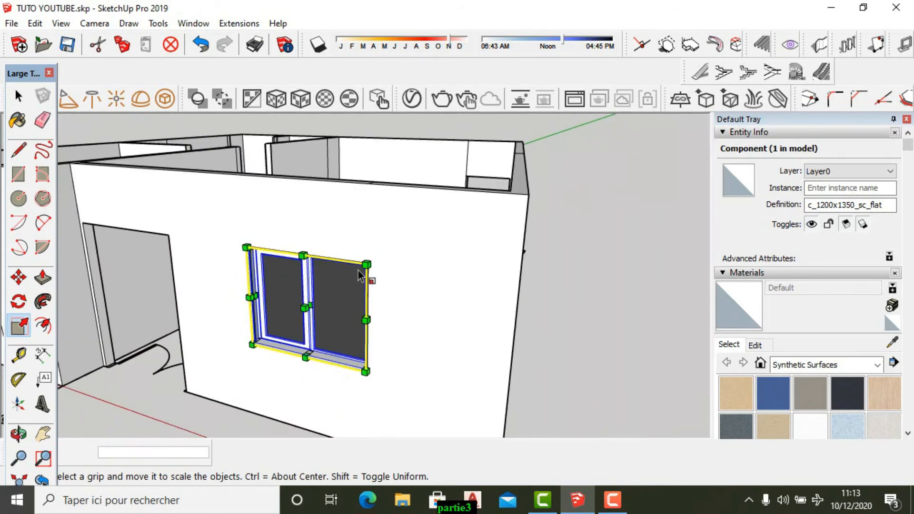
{"action": "left_click", "coordinate": [20, 96]}
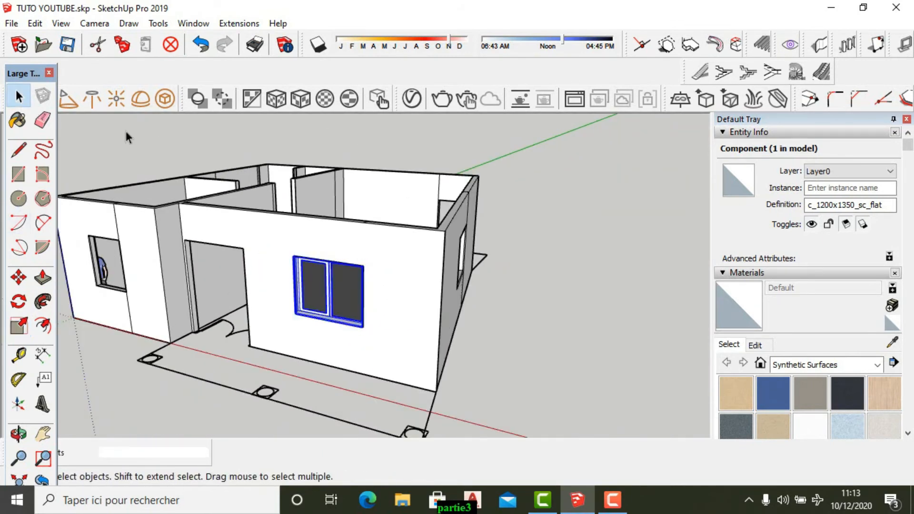
{"action": "left_click", "coordinate": [205, 140]}
- Import Commercial Door 3.skp from the DOORS folder and place it at the base of the front doorway's jamb beside the projecting wall
{"action": "scroll", "coordinate": [205, 139], "scroll_direction": "down", "scroll_amount": 5}
{"action": "middle_click_drag", "start_coordinate": [238, 228], "coordinate": [278, 229]}
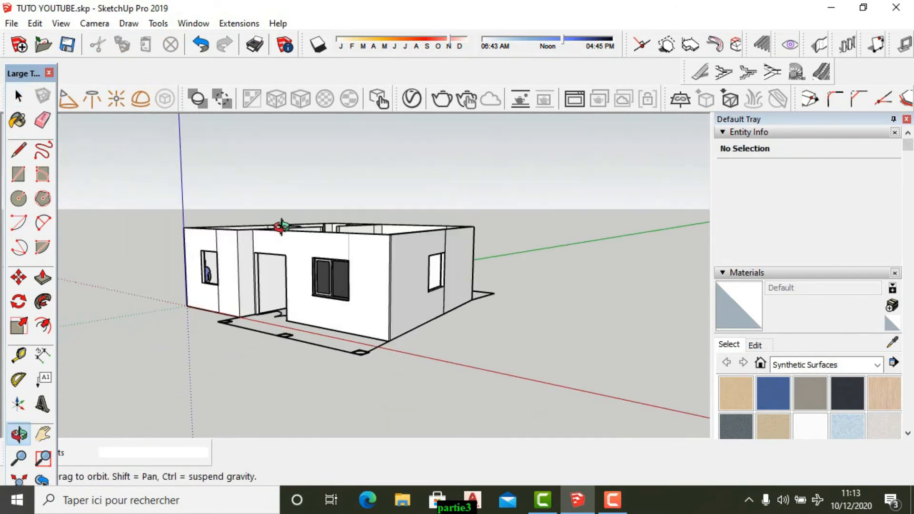
{"action": "scroll", "coordinate": [204, 309], "scroll_direction": "up", "scroll_amount": 8}
{"action": "middle_click_drag", "start_coordinate": [204, 309], "coordinate": [124, 280]}
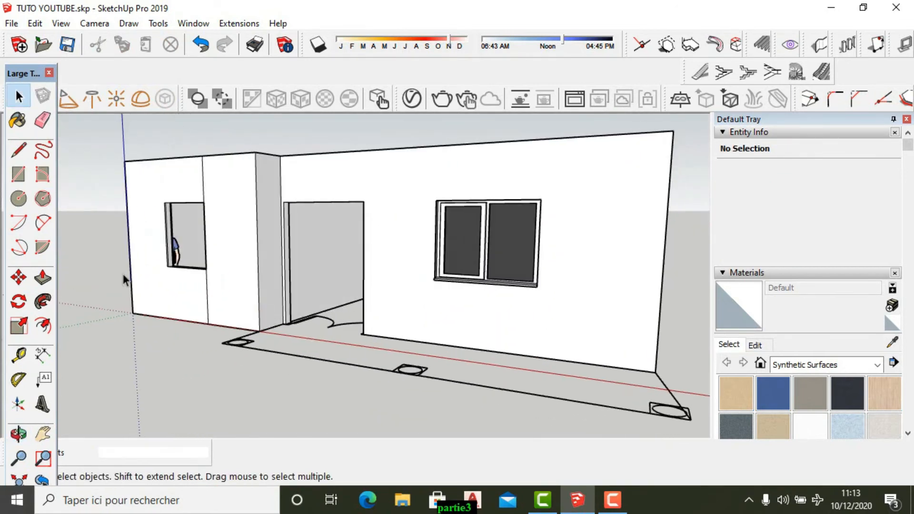
{"action": "left_click", "coordinate": [18, 24]}
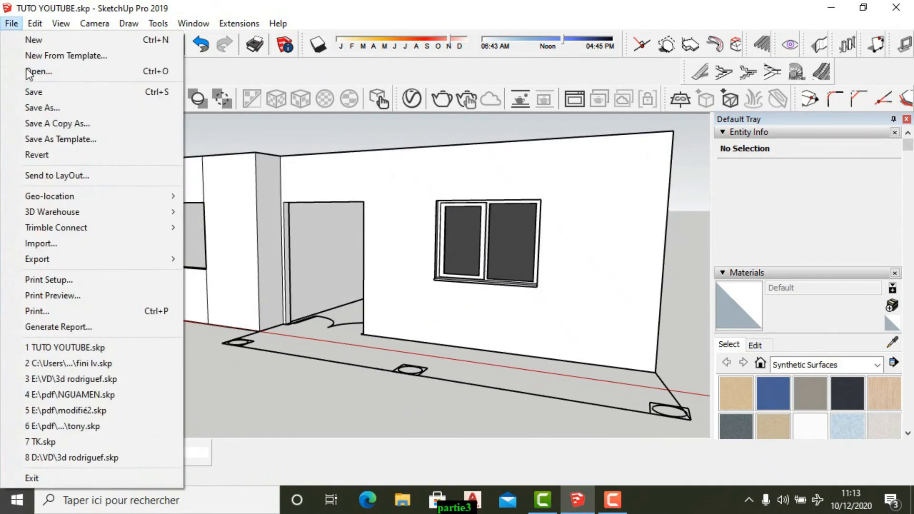
{"action": "left_click", "coordinate": [41, 244]}
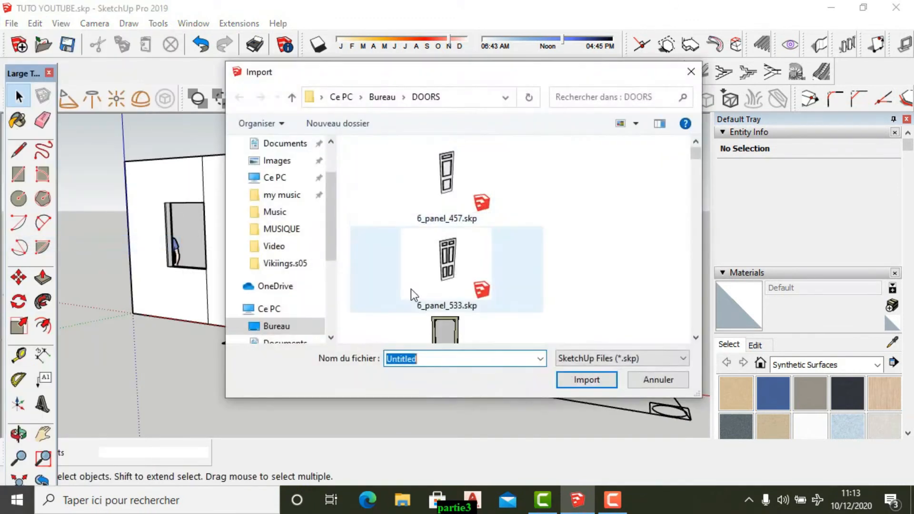
{"action": "scroll", "coordinate": [446, 276], "scroll_direction": "down", "scroll_amount": 5}
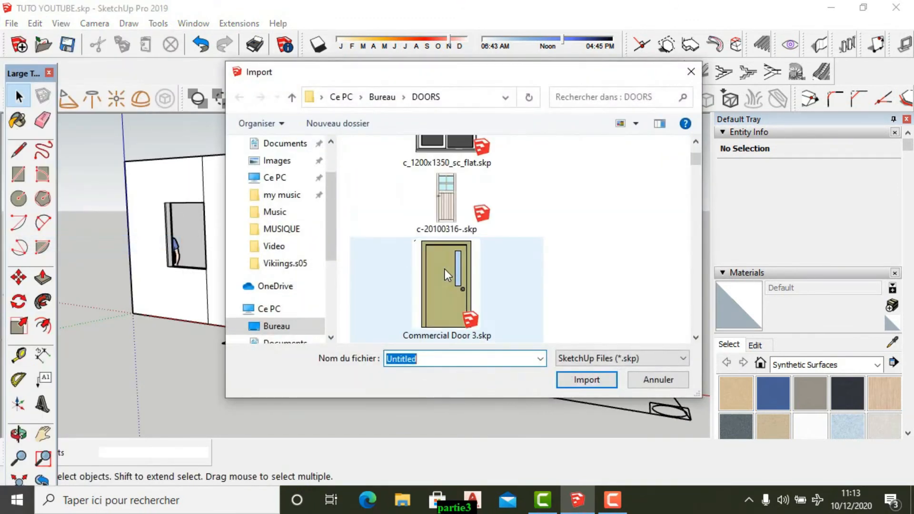
{"action": "scroll", "coordinate": [446, 271], "scroll_direction": "down", "scroll_amount": 5}
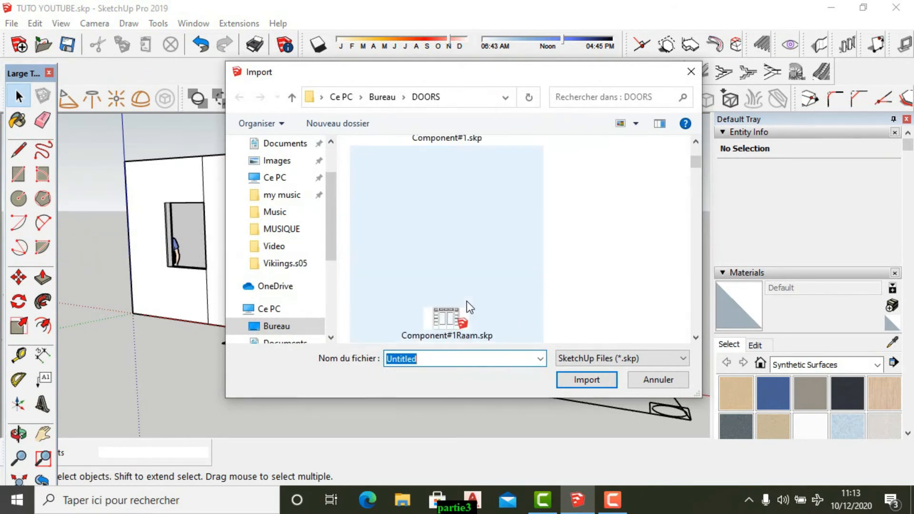
{"action": "scroll", "coordinate": [466, 301], "scroll_direction": "down", "scroll_amount": 5}
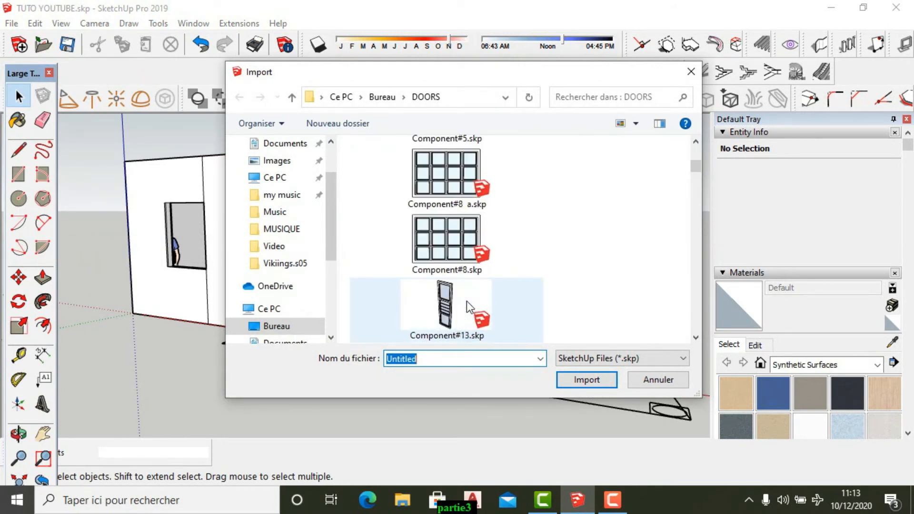
{"action": "scroll", "coordinate": [467, 301], "scroll_direction": "up", "scroll_amount": 6}
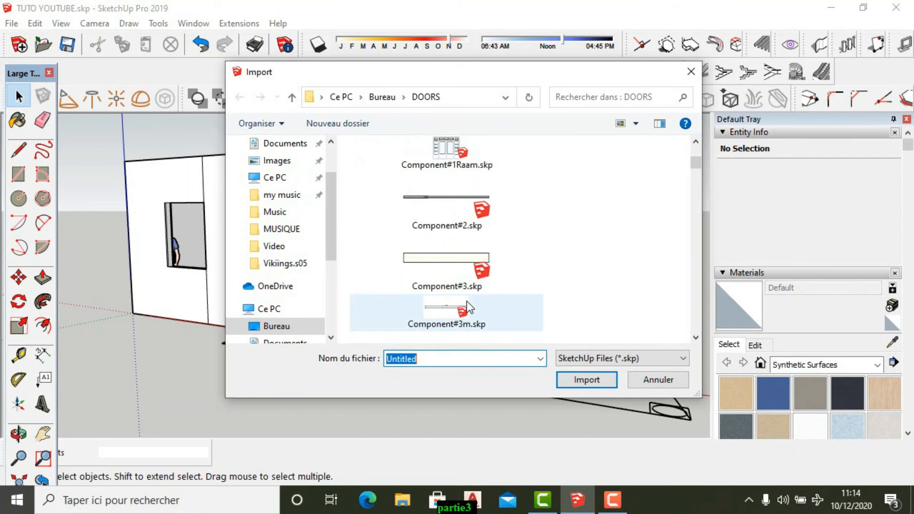
{"action": "scroll", "coordinate": [467, 301], "scroll_direction": "up", "scroll_amount": 3}
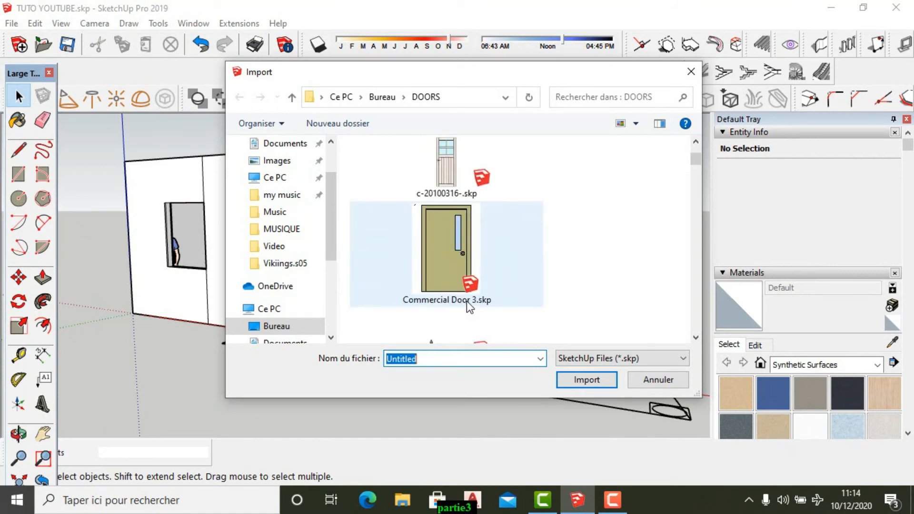
{"action": "left_click", "coordinate": [445, 254]}
{"action": "left_click", "coordinate": [570, 376]}
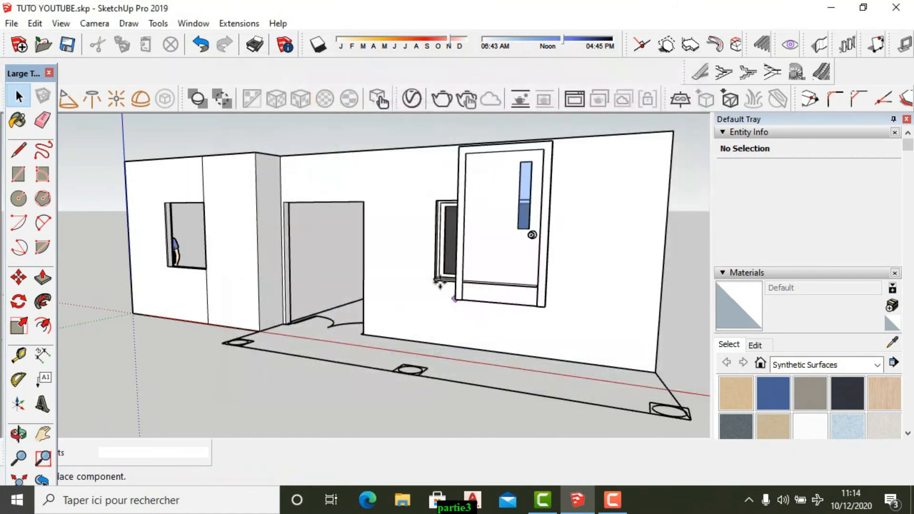
{"action": "scroll", "coordinate": [286, 314], "scroll_direction": "up", "scroll_amount": 4}
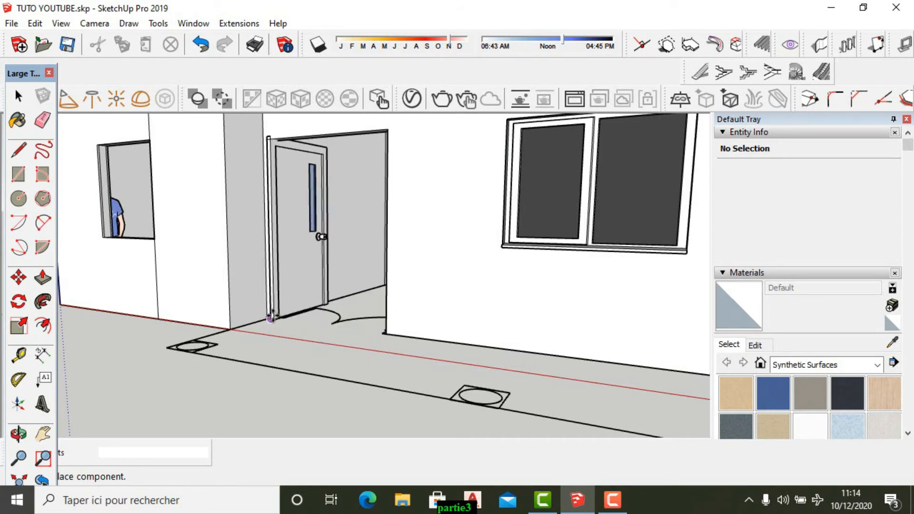
{"action": "left_click", "coordinate": [270, 318]}
- Examine the door's position against the door swing on the floor plan, from the threshold and from above
{"action": "scroll", "coordinate": [304, 293], "scroll_direction": "up", "scroll_amount": 3}
{"action": "middle_click_drag", "start_coordinate": [317, 324], "coordinate": [291, 264]}
{"action": "scroll", "coordinate": [292, 264], "scroll_direction": "up", "scroll_amount": 2}
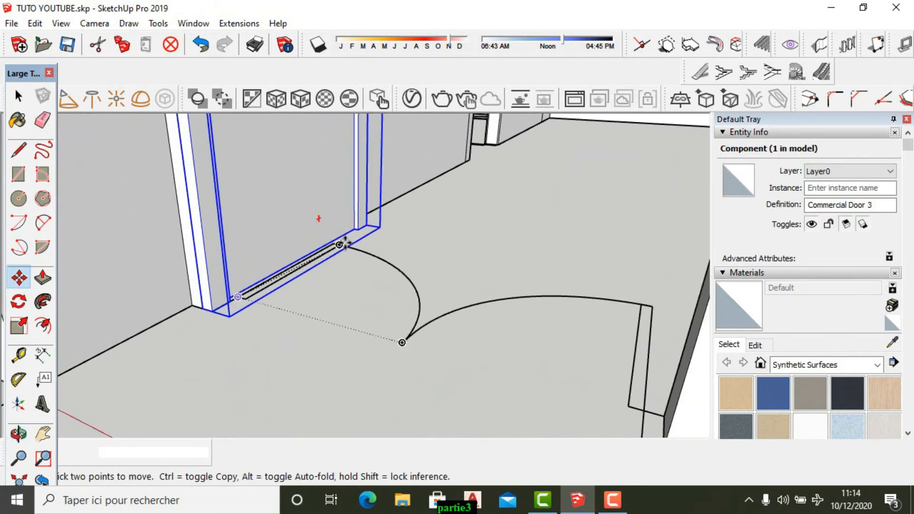
{"action": "middle_click_drag", "start_coordinate": [319, 289], "coordinate": [272, 255]}
{"action": "scroll", "coordinate": [292, 261], "scroll_direction": "up", "scroll_amount": 2}
{"action": "middle_click_drag", "start_coordinate": [320, 281], "coordinate": [352, 288]}
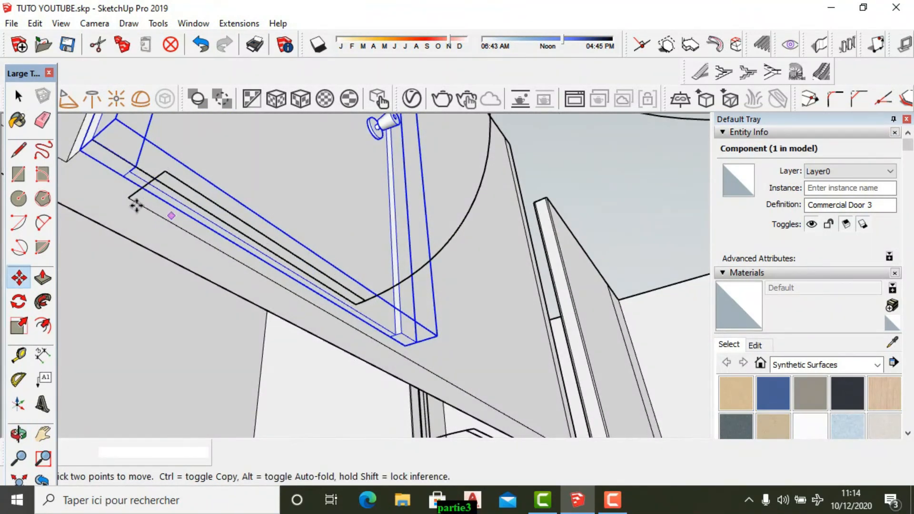
{"action": "middle_click_drag", "start_coordinate": [339, 232], "coordinate": [339, 429]}
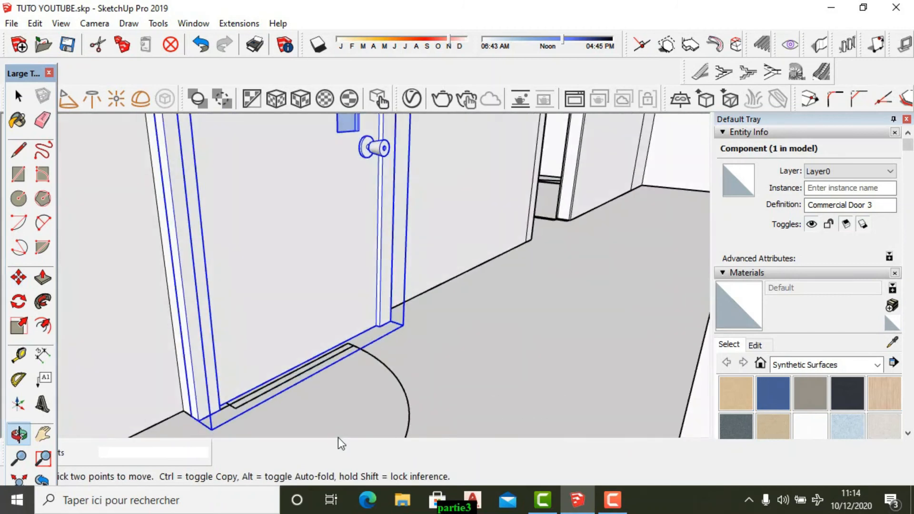
{"action": "scroll", "coordinate": [368, 253], "scroll_direction": "down", "scroll_amount": 4}
{"action": "middle_click_drag", "start_coordinate": [367, 253], "coordinate": [368, 419]}
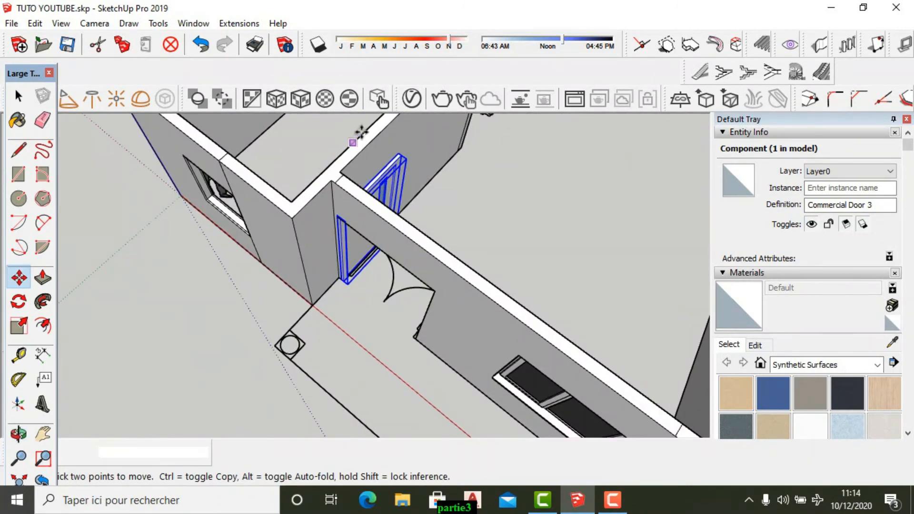
- Rotate the Commercial Door 3 component about a vertical axis through its top edge until it is parallel to the front wall
{"action": "scroll", "coordinate": [371, 148], "scroll_direction": "up", "scroll_amount": 2}
{"action": "scroll", "coordinate": [394, 170], "scroll_direction": "up", "scroll_amount": 2}
{"action": "middle_click_drag", "start_coordinate": [394, 170], "coordinate": [441, 215]}
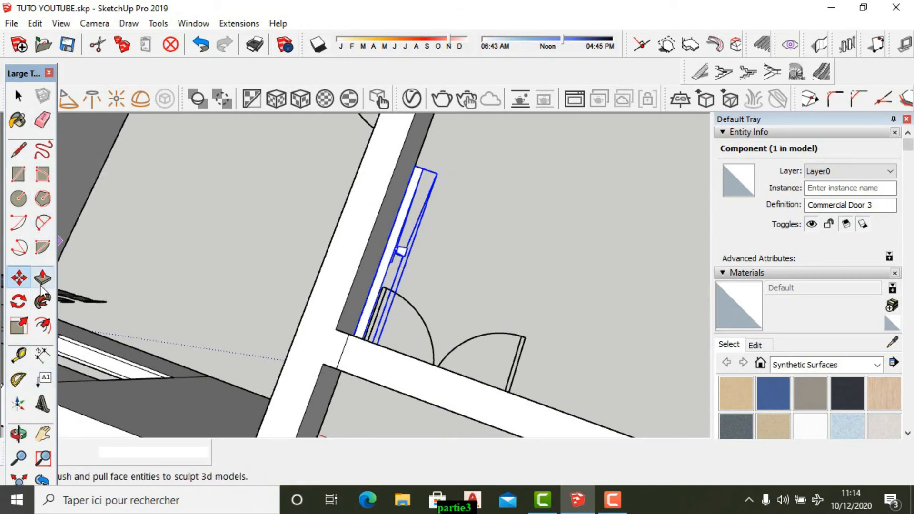
{"action": "left_click", "coordinate": [16, 307]}
{"action": "scroll", "coordinate": [405, 216], "scroll_direction": "up", "scroll_amount": 3}
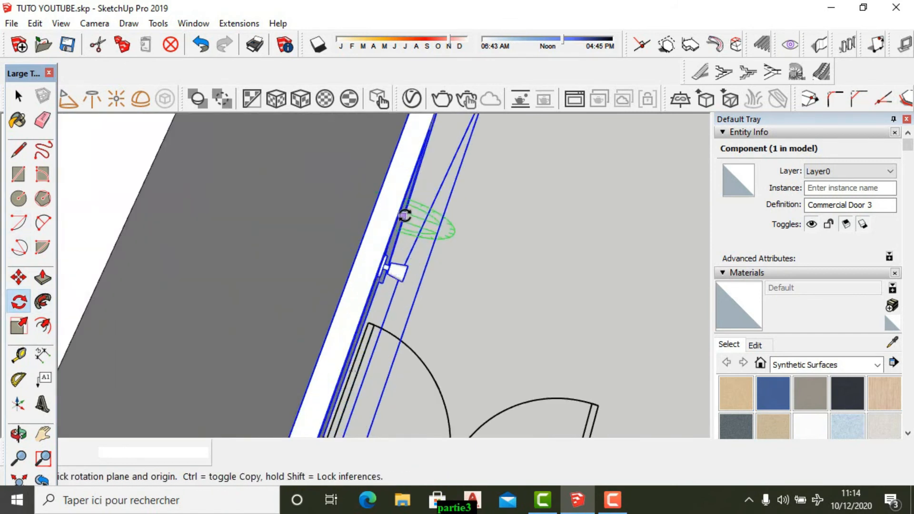
{"action": "left_click", "coordinate": [391, 201]}
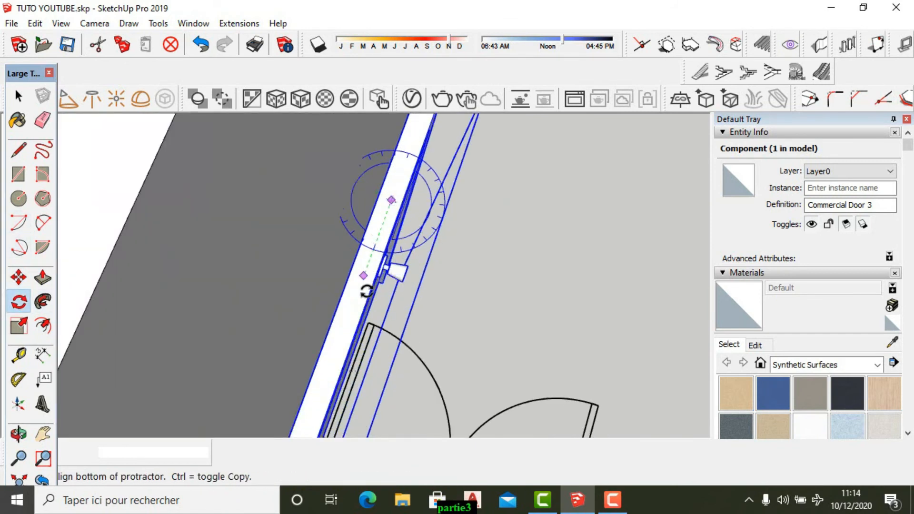
{"action": "left_click", "coordinate": [342, 333]}
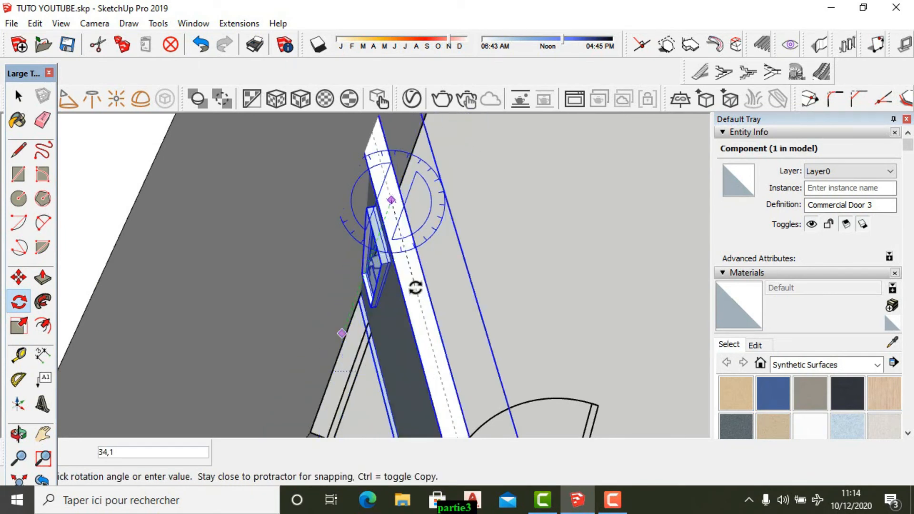
{"action": "scroll", "coordinate": [405, 290], "scroll_direction": "down", "scroll_amount": 3}
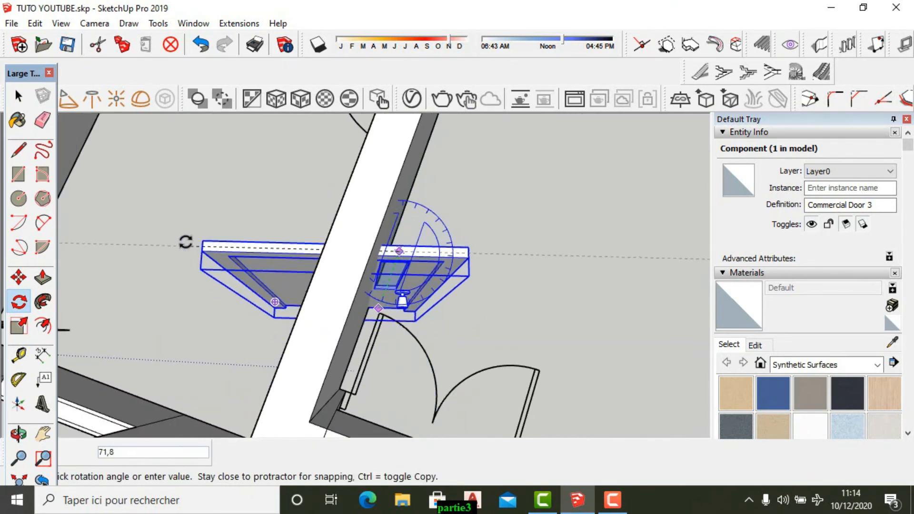
{"action": "left_click", "coordinate": [187, 180]}
{"action": "middle_click_drag", "start_coordinate": [367, 212], "coordinate": [339, 180]}
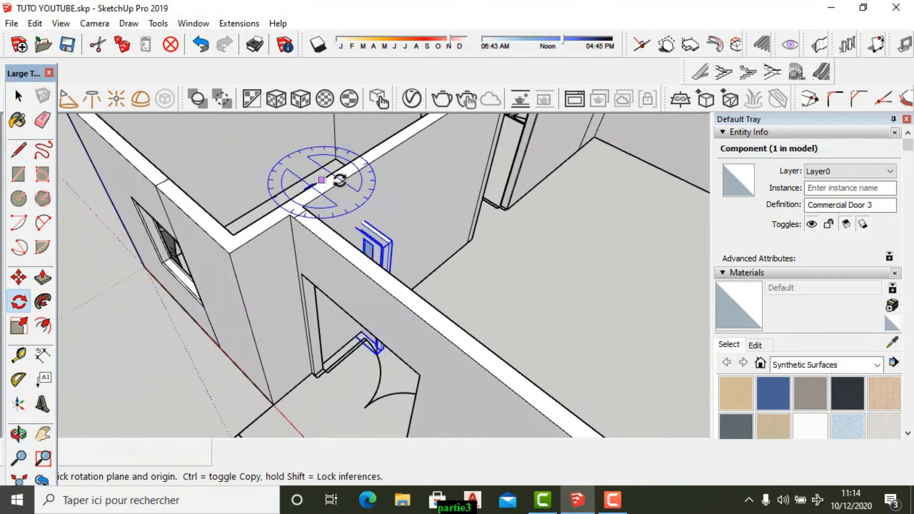
- Move the door by its lower outer corner to the base of the doorway's jamb nearest the front window
{"action": "scroll", "coordinate": [286, 311], "scroll_direction": "down", "scroll_amount": 3}
{"action": "middle_click_drag", "start_coordinate": [286, 310], "coordinate": [368, 214]}
{"action": "scroll", "coordinate": [327, 317], "scroll_direction": "up", "scroll_amount": 5}
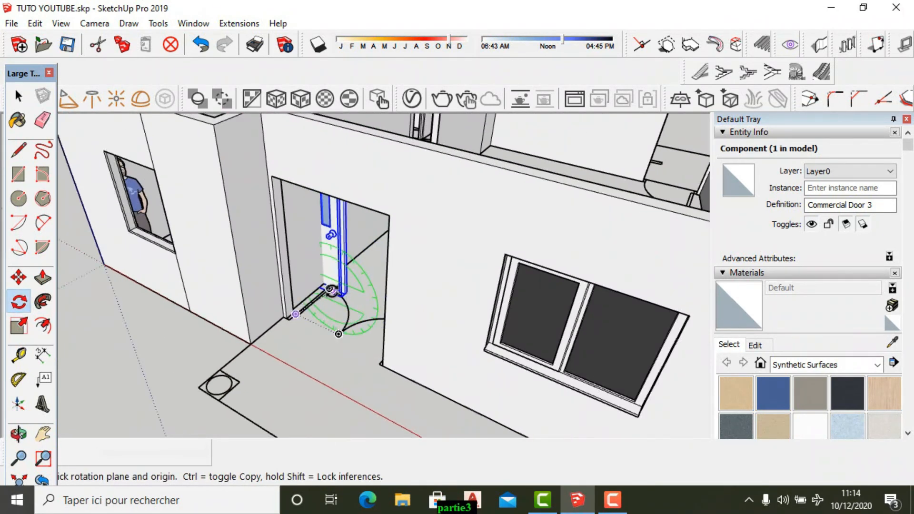
{"action": "left_click", "coordinate": [18, 277]}
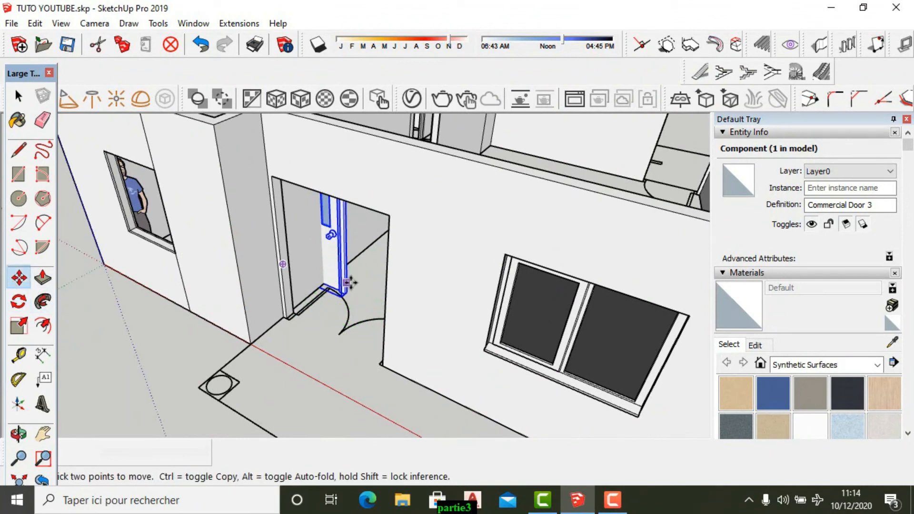
{"action": "left_click", "coordinate": [344, 291]}
{"action": "scroll", "coordinate": [376, 353], "scroll_direction": "up", "scroll_amount": 5}
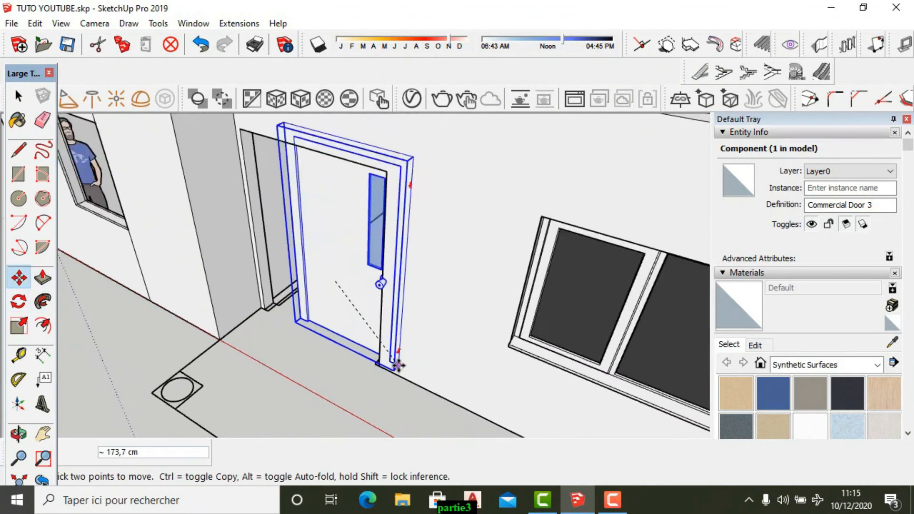
{"action": "left_click", "coordinate": [380, 359]}
{"action": "scroll", "coordinate": [224, 352], "scroll_direction": "down", "scroll_amount": 5}
- Scale the door's width by about 1.31 to reach the doorway's jamb beside the projecting wall
{"action": "middle_click_drag", "start_coordinate": [225, 352], "coordinate": [210, 291]}
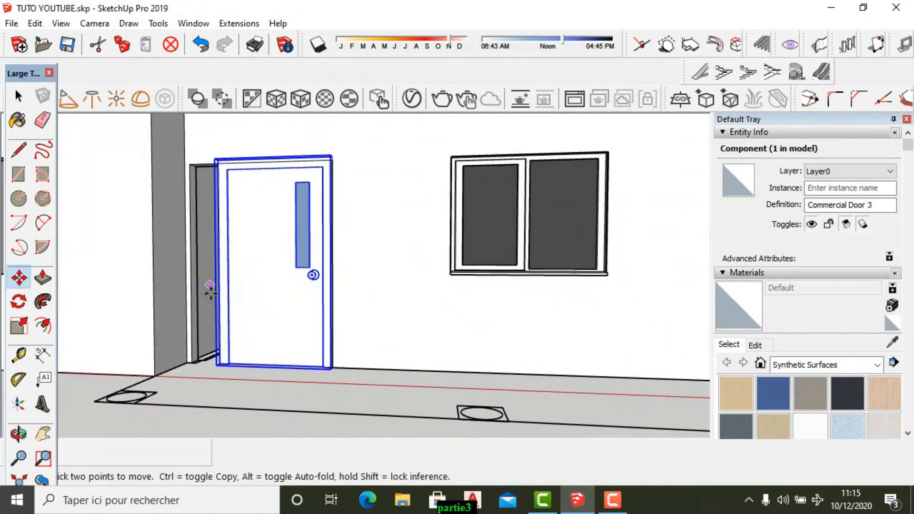
{"action": "left_click", "coordinate": [19, 327]}
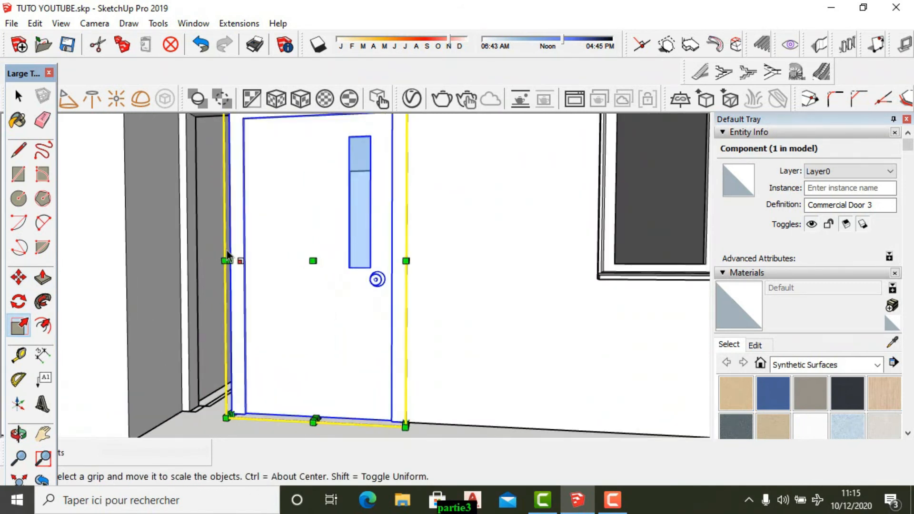
{"action": "scroll", "coordinate": [226, 262], "scroll_direction": "up", "scroll_amount": 2}
{"action": "scroll", "coordinate": [226, 262], "scroll_direction": "up", "scroll_amount": 3}
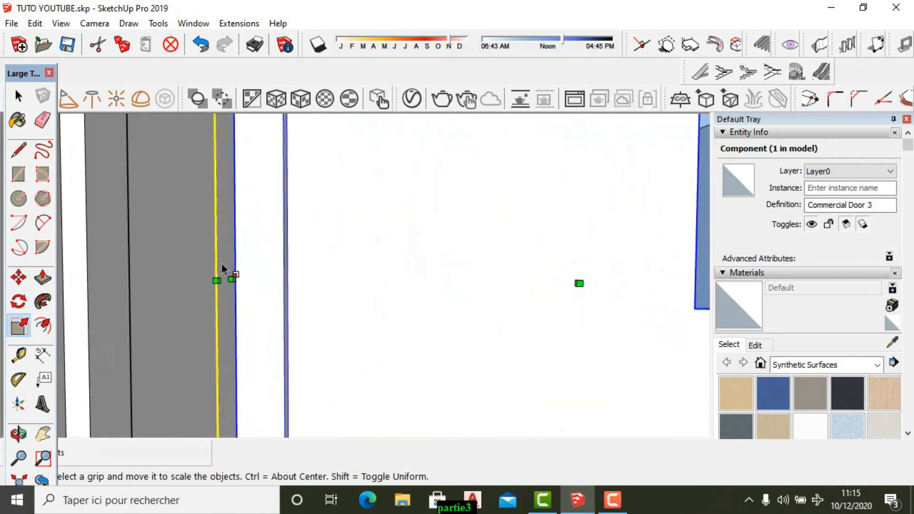
{"action": "middle_click", "coordinate": [233, 276]}
{"action": "left_click", "coordinate": [267, 310]}
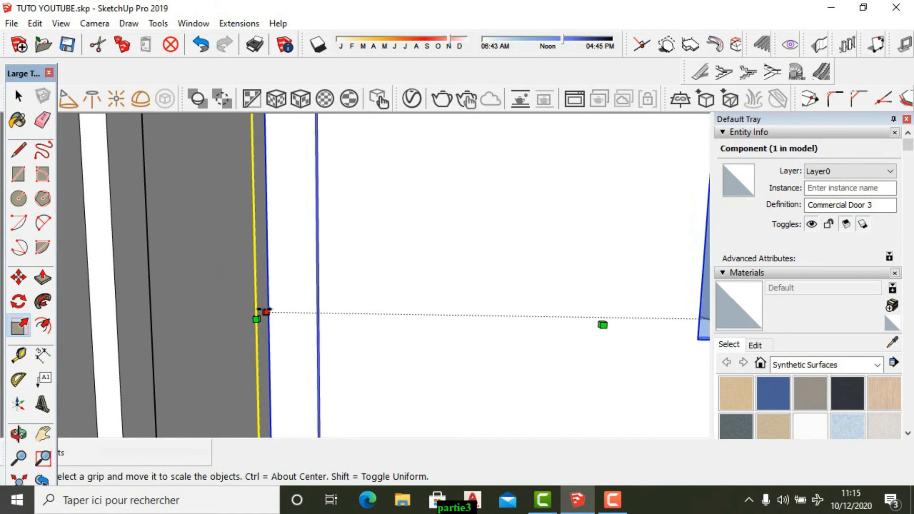
{"action": "scroll", "coordinate": [260, 313], "scroll_direction": "down", "scroll_amount": 4}
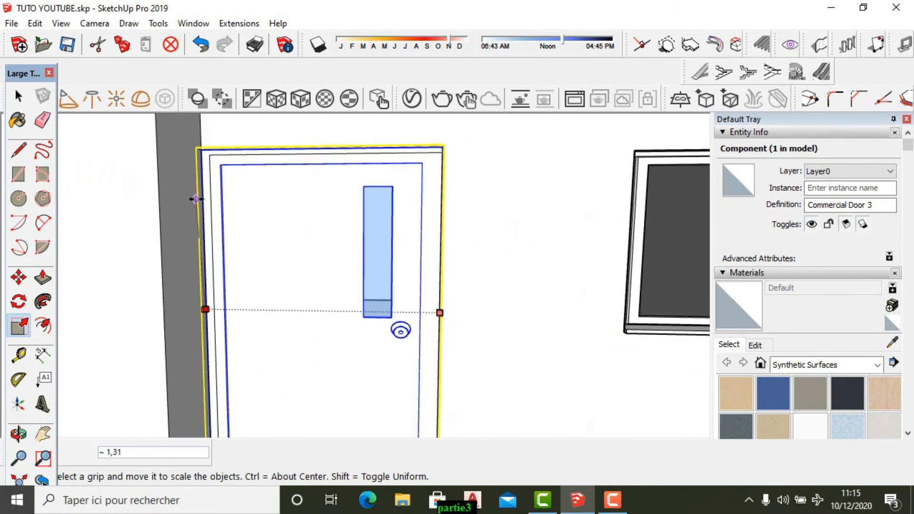
{"action": "left_click", "coordinate": [199, 224]}
{"action": "scroll", "coordinate": [253, 224], "scroll_direction": "down", "scroll_amount": 2}
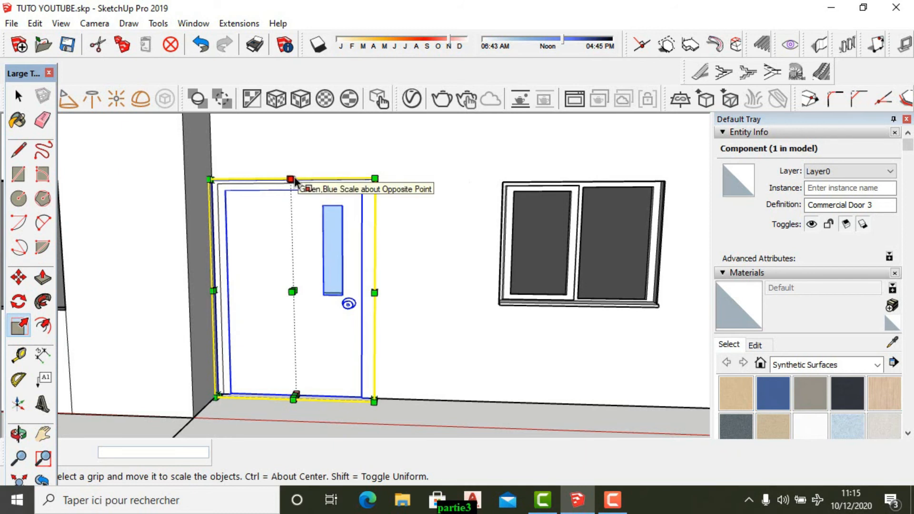
- Scale the door down slightly from its top edge to meet the doorway's lintel, and deselect it
{"action": "mouse_move", "coordinate": [298, 170]}
{"action": "left_mouse_down"}
{"action": "mouse_move", "coordinate": [292, 190]}
{"action": "mouse_move", "coordinate": [296, 183]}
{"action": "left_mouse_up"}
{"action": "scroll", "coordinate": [281, 203], "scroll_direction": "down", "scroll_amount": 2}
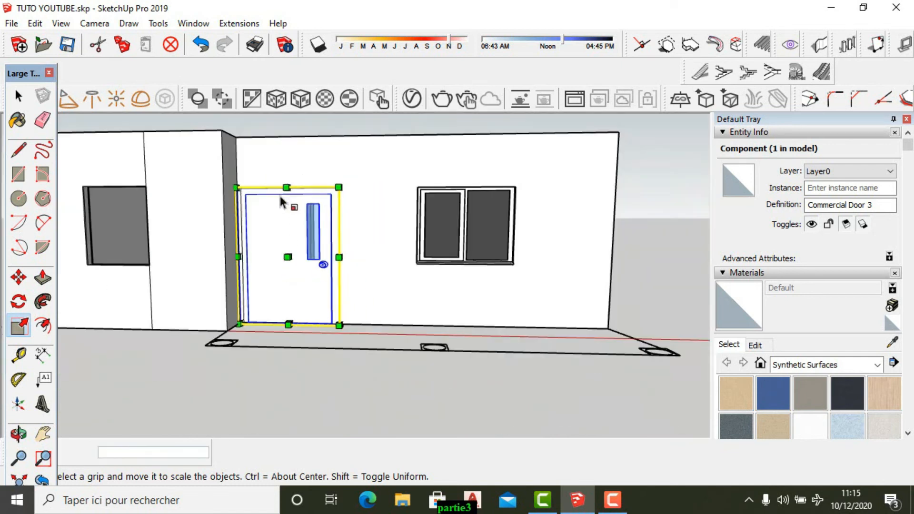
{"action": "left_click", "coordinate": [18, 97]}
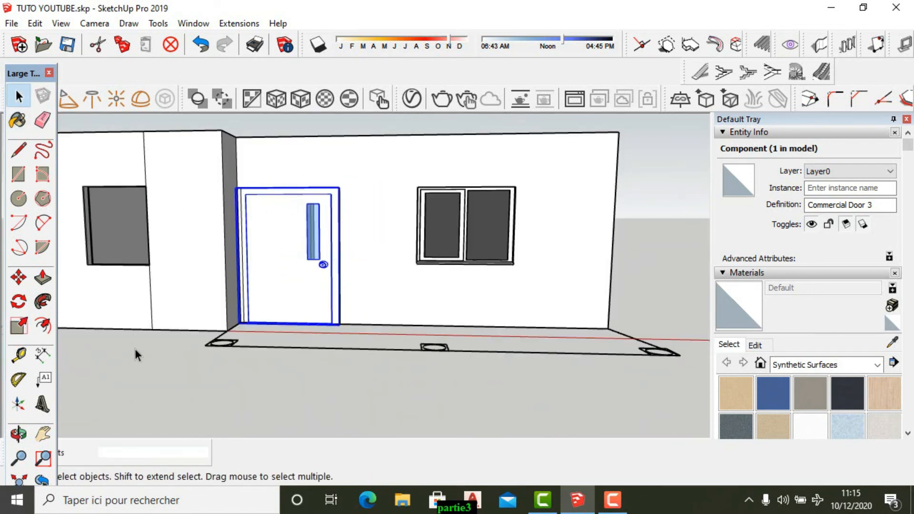
{"action": "left_click", "coordinate": [343, 367]}
{"action": "scroll", "coordinate": [357, 362], "scroll_direction": "down", "scroll_amount": 3}
{"action": "middle_click_drag", "start_coordinate": [370, 355], "coordinate": [224, 251]}
{"action": "scroll", "coordinate": [228, 253], "scroll_direction": "down", "scroll_amount": 3}
{"action": "scroll", "coordinate": [351, 263], "scroll_direction": "up", "scroll_amount": 3}
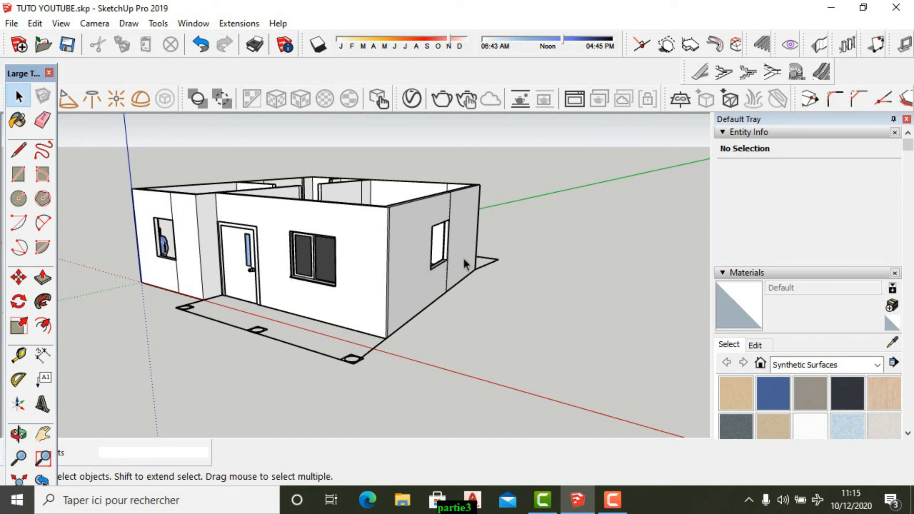
- Try to share the house model through 3D Warehouse
{"action": "left_click", "coordinate": [11, 23]}
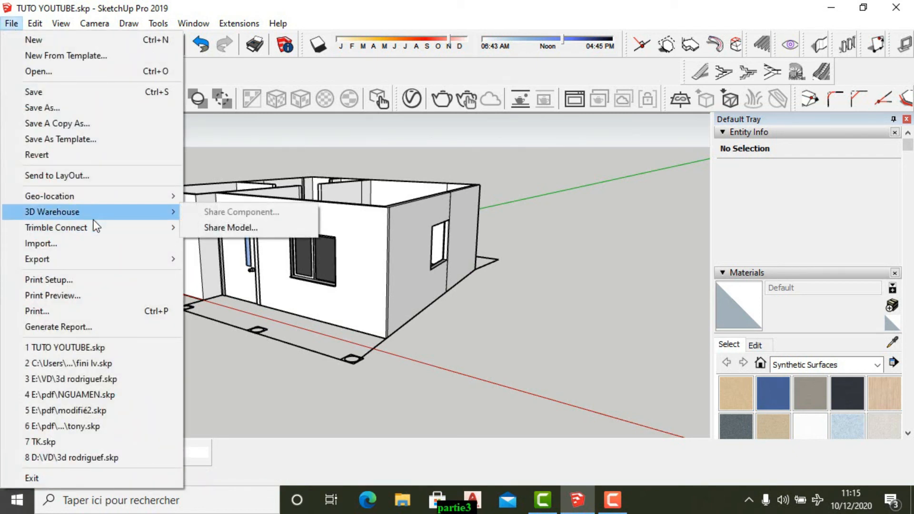
{"action": "left_click", "coordinate": [228, 228]}
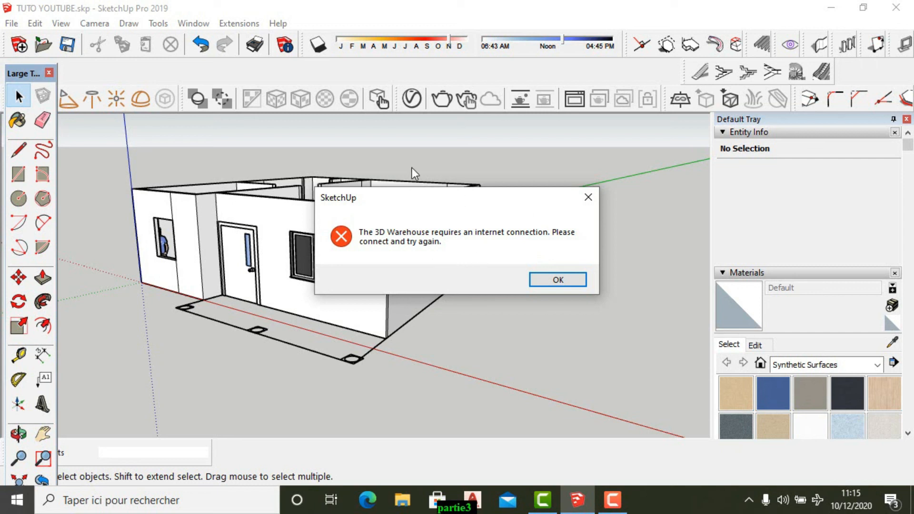
{"action": "left_click", "coordinate": [593, 201]}
{"action": "scroll", "coordinate": [291, 293], "scroll_direction": "up", "scroll_amount": 5}
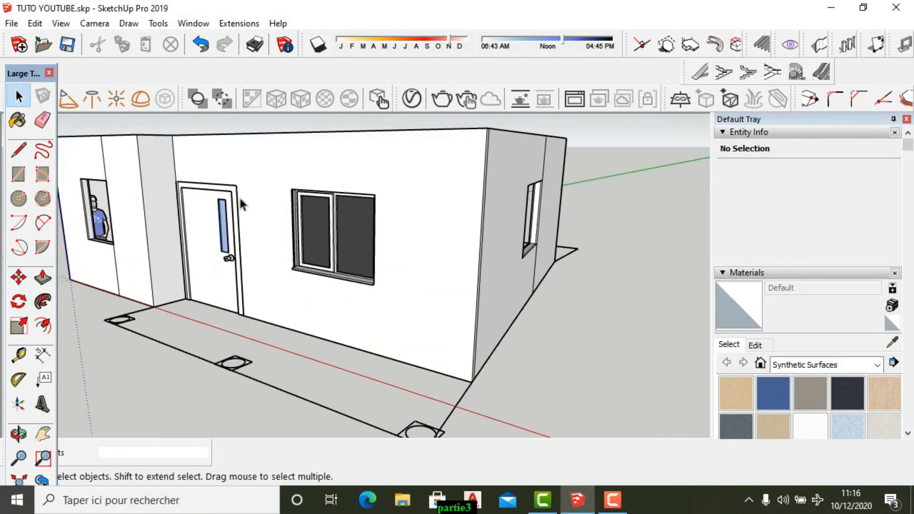
{"action": "scroll", "coordinate": [425, 257], "scroll_direction": "down", "scroll_amount": 3}
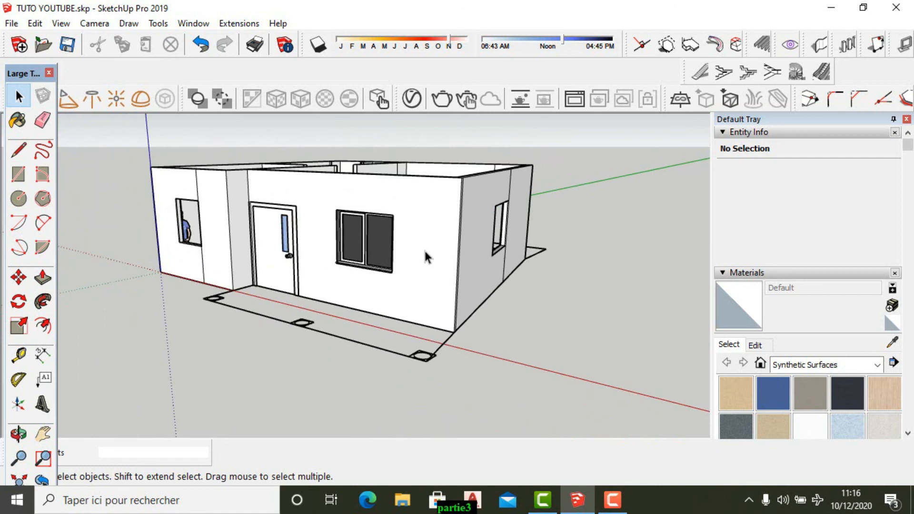
{"action": "middle_click_drag", "start_coordinate": [427, 256], "coordinate": [456, 236]}
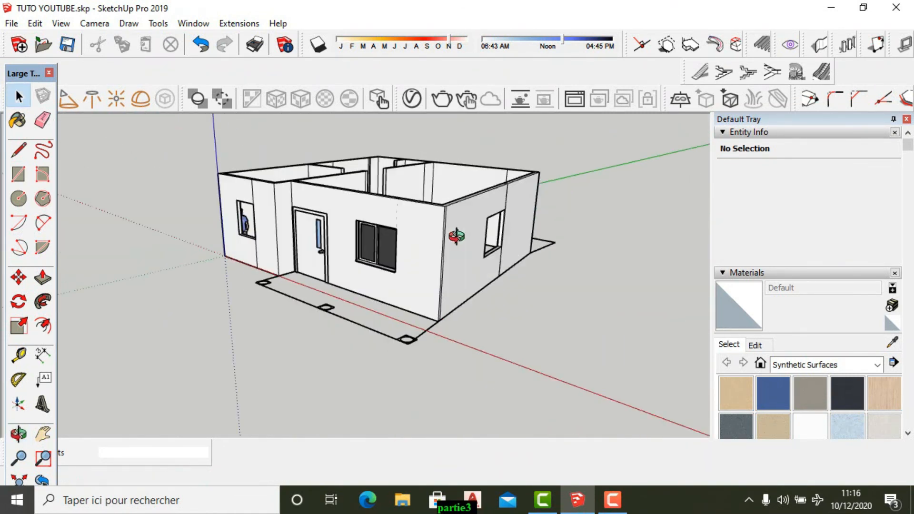